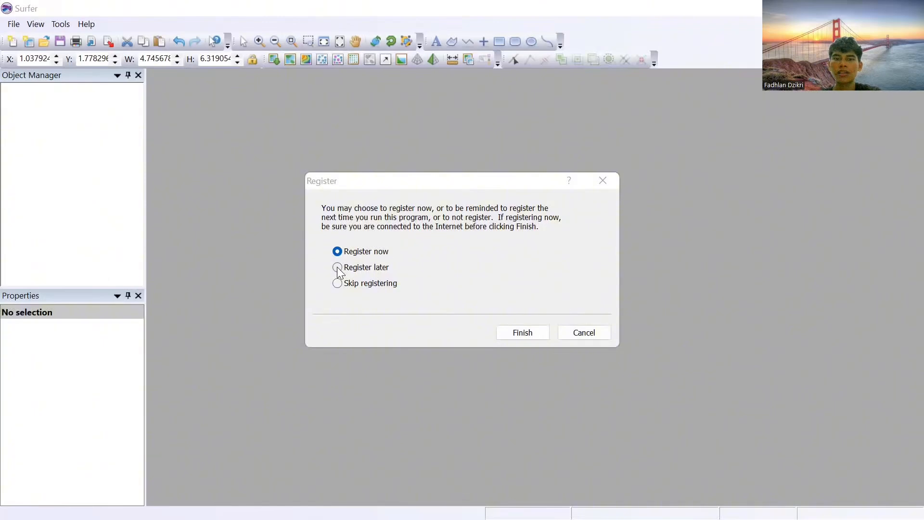
Step: Postpone the product registration and open a new blank worksheet
{"action": "left_click", "coordinate": [338, 269]}
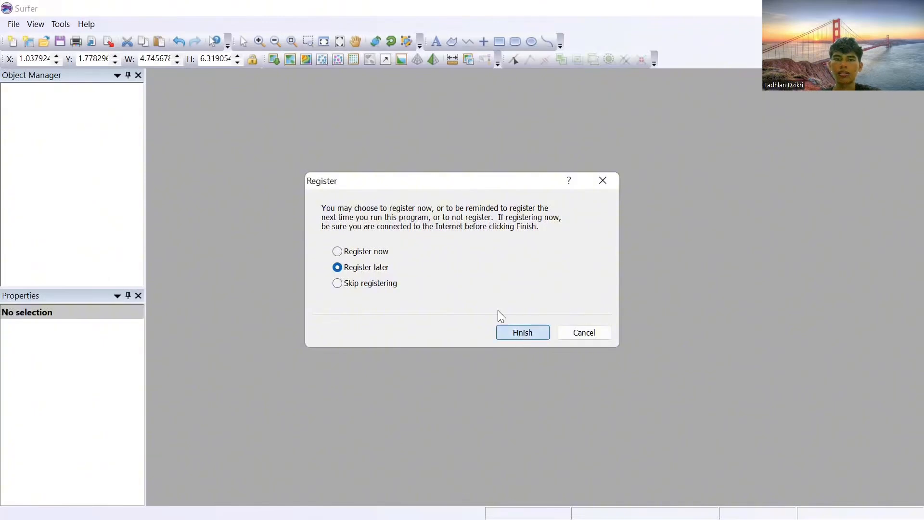
{"action": "left_click", "coordinate": [521, 332]}
{"action": "left_click", "coordinate": [235, 231]}
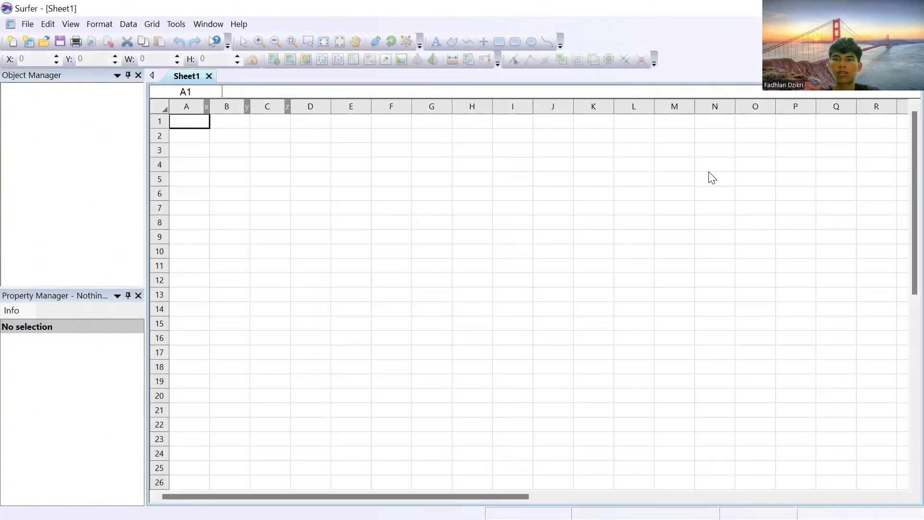
Step: Load DATA LAHAN 2.txt from the Golden Software folder as gridding data, accepting the default delimited import options
{"action": "left_click", "coordinate": [152, 24]}
{"action": "left_click", "coordinate": [179, 40]}
{"action": "left_click", "coordinate": [417, 110]}
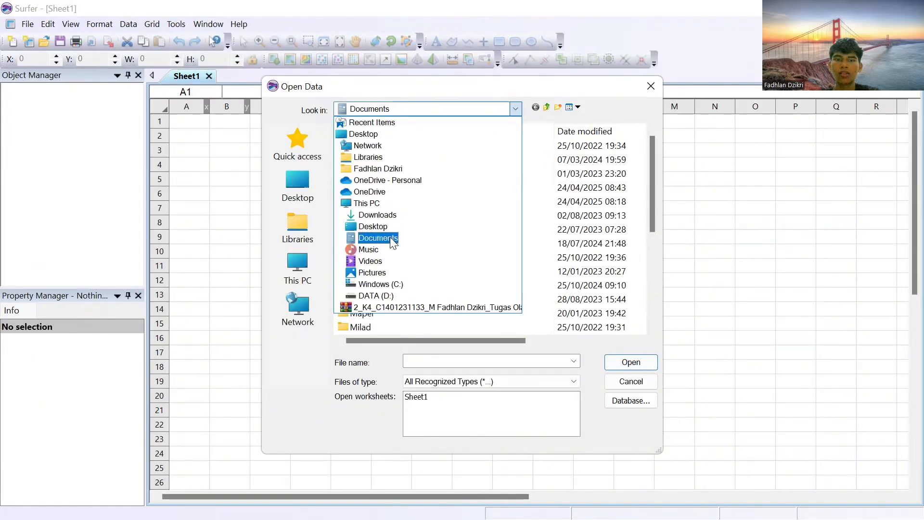
{"action": "left_click", "coordinate": [391, 243]}
{"action": "double_click", "coordinate": [504, 301]}
{"action": "double_click", "coordinate": [389, 142]}
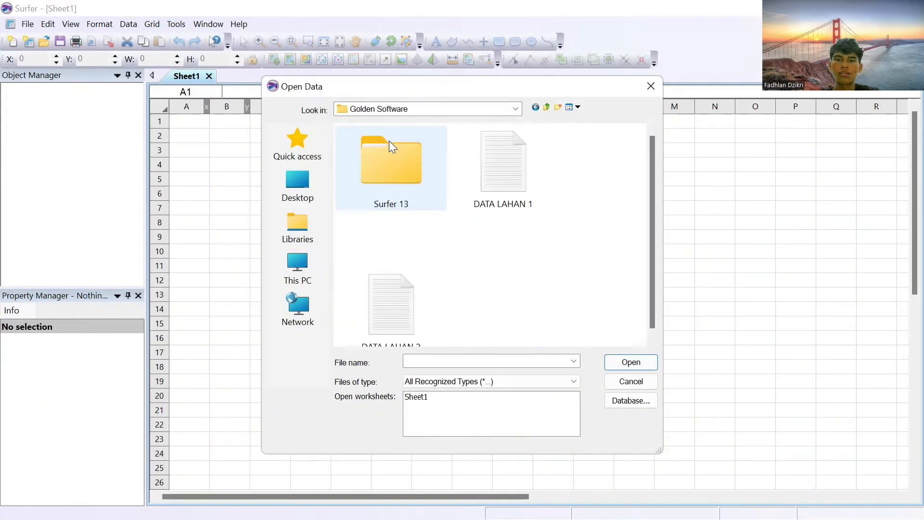
{"action": "double_click", "coordinate": [402, 275]}
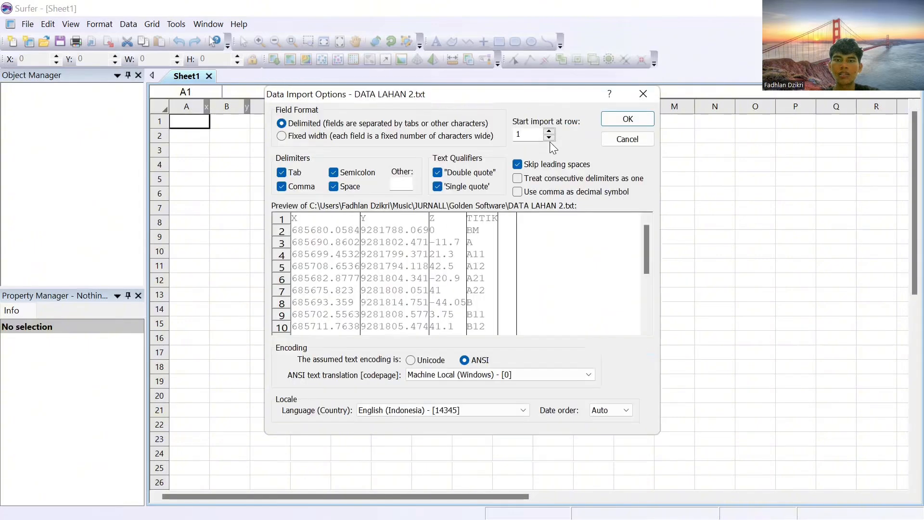
{"action": "left_click", "coordinate": [626, 120]}
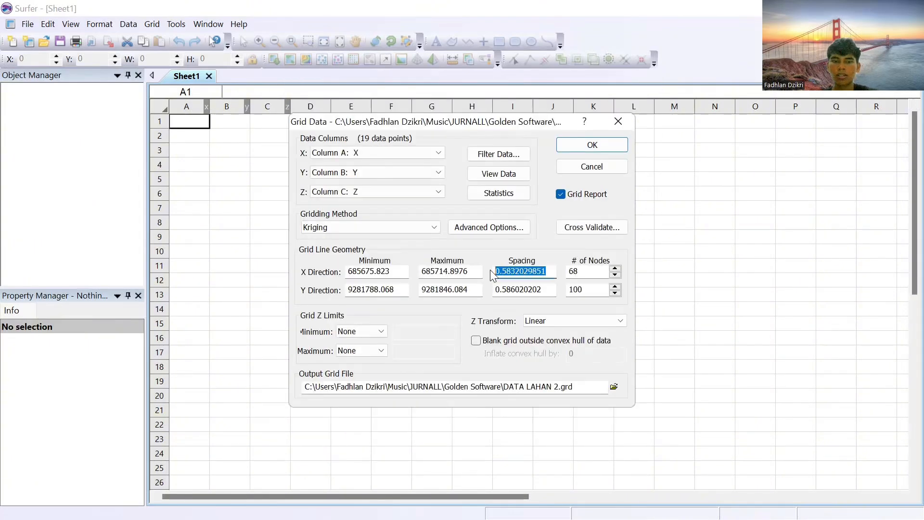
Step: Grid the data with Kriging at a spacing of 1 in both X and Y, and close the gridding report
{"action": "type", "text": "1"}
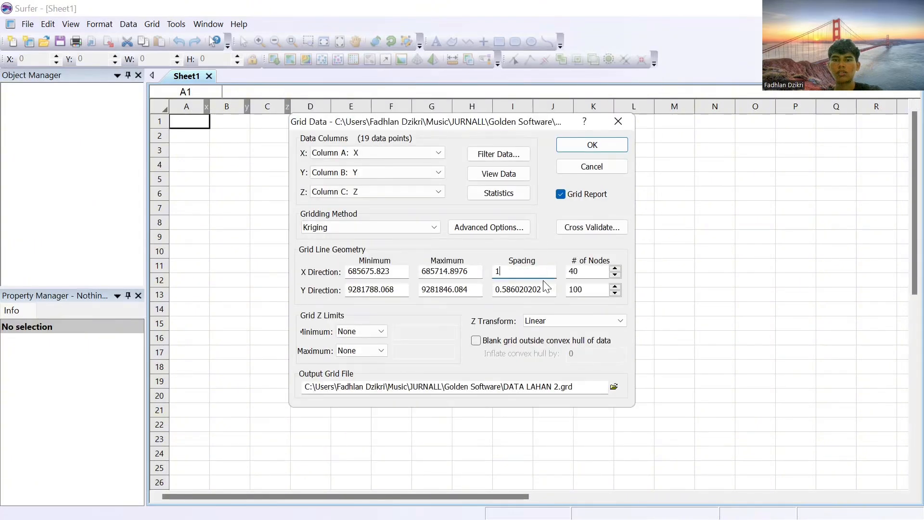
{"action": "left_click_drag", "start_coordinate": [550, 290], "coordinate": [493, 292]}
{"action": "type", "text": "1"}
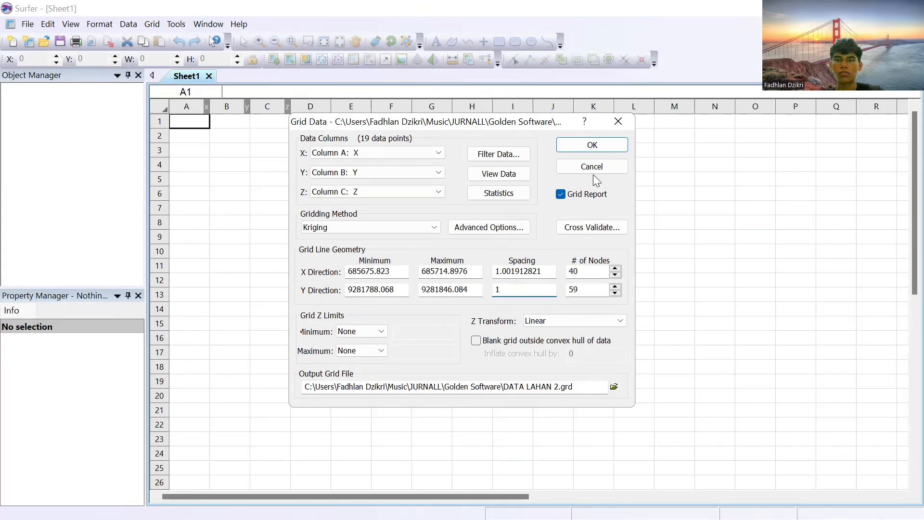
{"action": "left_click", "coordinate": [591, 145]}
{"action": "key", "text": "Return"}
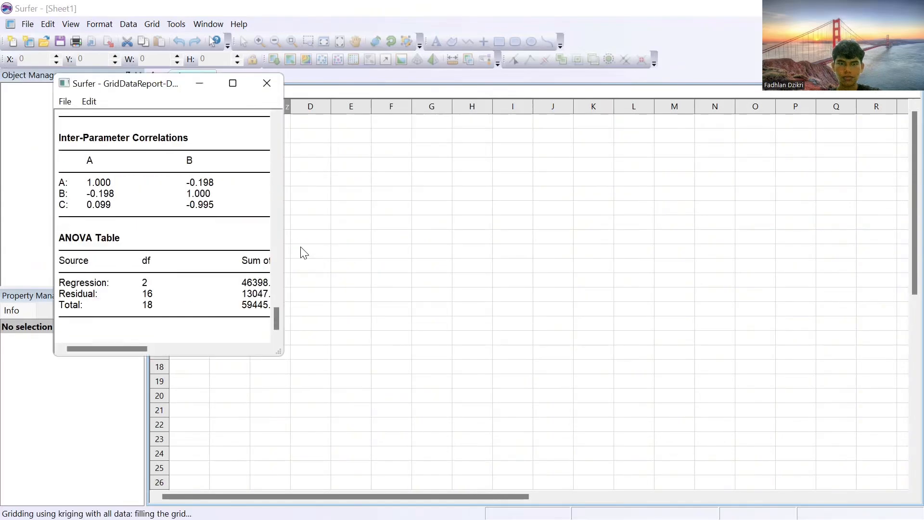
{"action": "left_click", "coordinate": [273, 253]}
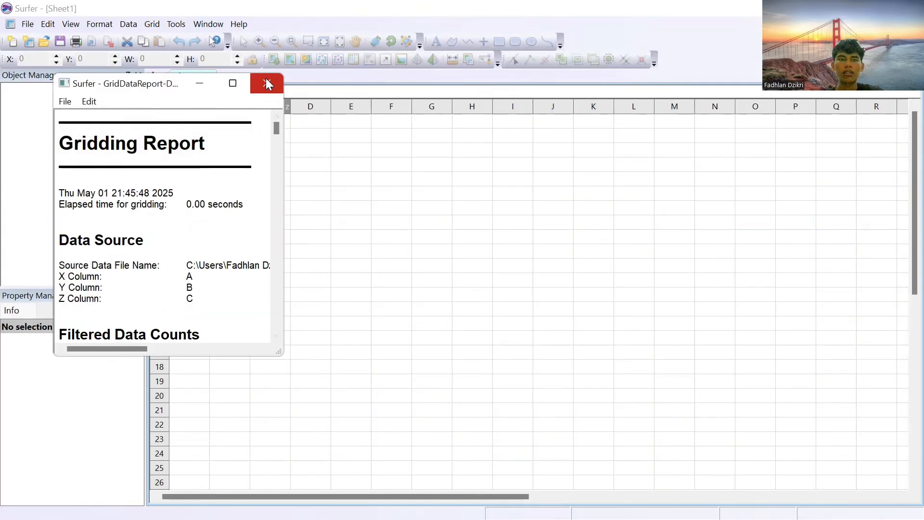
{"action": "left_click", "coordinate": [266, 82]}
{"action": "left_click", "coordinate": [192, 254]}
Step: Create a new plot and draw a rectangle about 8.05 by 10.63 in along the page margins
{"action": "left_click", "coordinate": [32, 26]}
{"action": "mouse_move", "coordinate": [46, 39]}
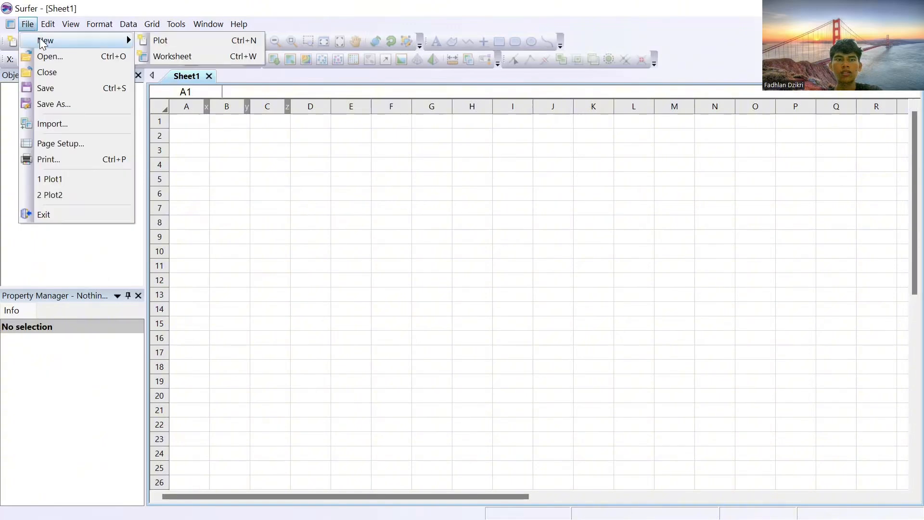
{"action": "left_click", "coordinate": [162, 39]}
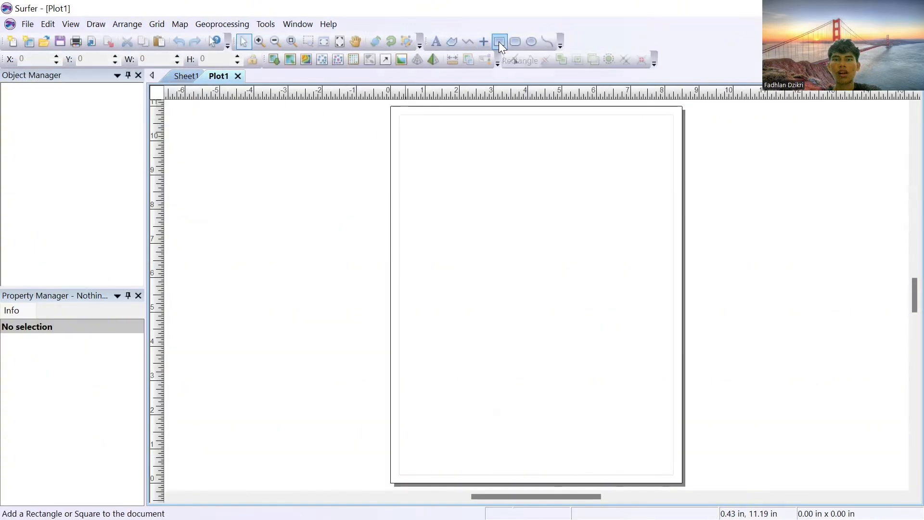
{"action": "left_click", "coordinate": [499, 42]}
{"action": "left_click_drag", "start_coordinate": [399, 111], "coordinate": [675, 476]}
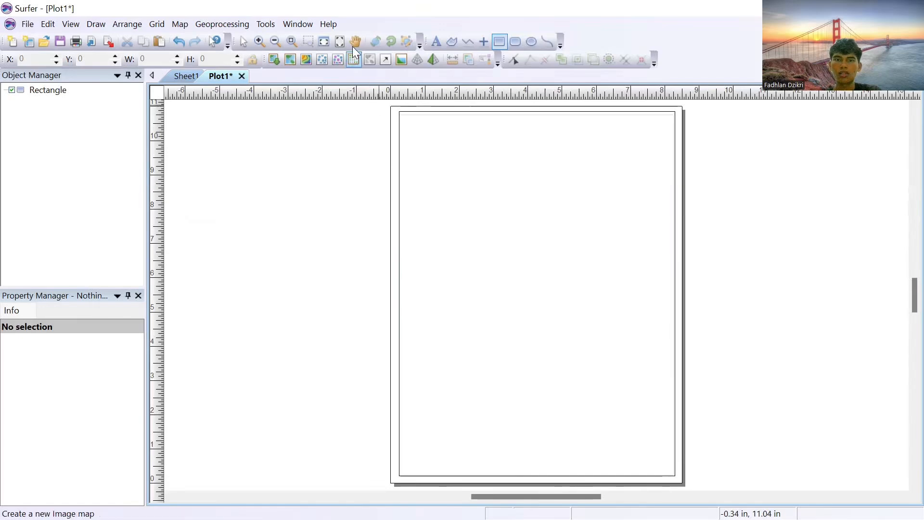
Step: Thicken the page border rectangle by increasing its line width
{"action": "left_click", "coordinate": [243, 41]}
{"action": "left_click", "coordinate": [452, 113]}
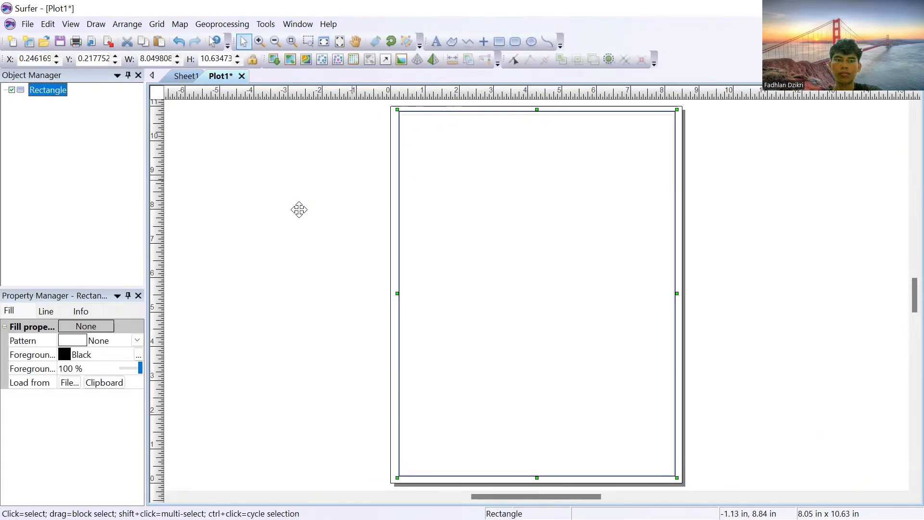
{"action": "left_click", "coordinate": [46, 311]}
{"action": "left_click", "coordinate": [140, 379]}
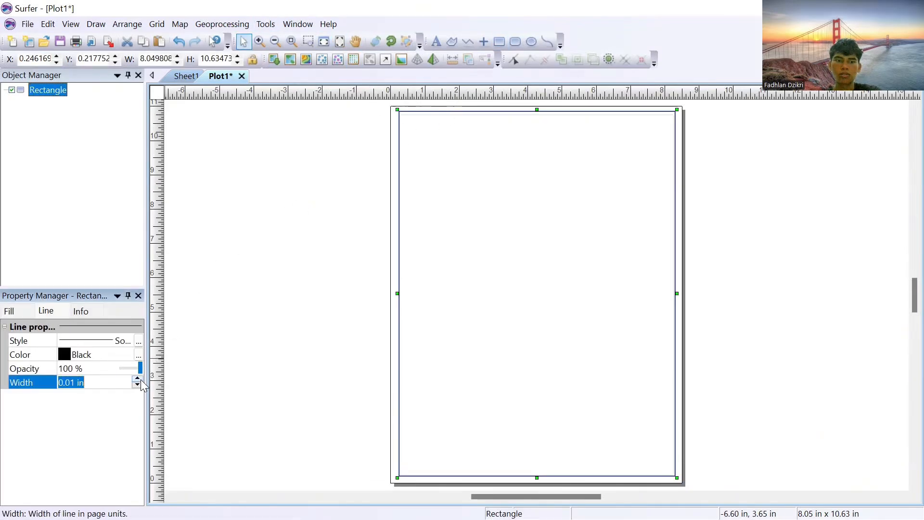
{"action": "left_click", "coordinate": [140, 380]}
{"action": "left_click", "coordinate": [140, 379]}
{"action": "left_click", "coordinate": [140, 379]}
{"action": "left_click", "coordinate": [141, 379]}
{"action": "left_click", "coordinate": [295, 223]}
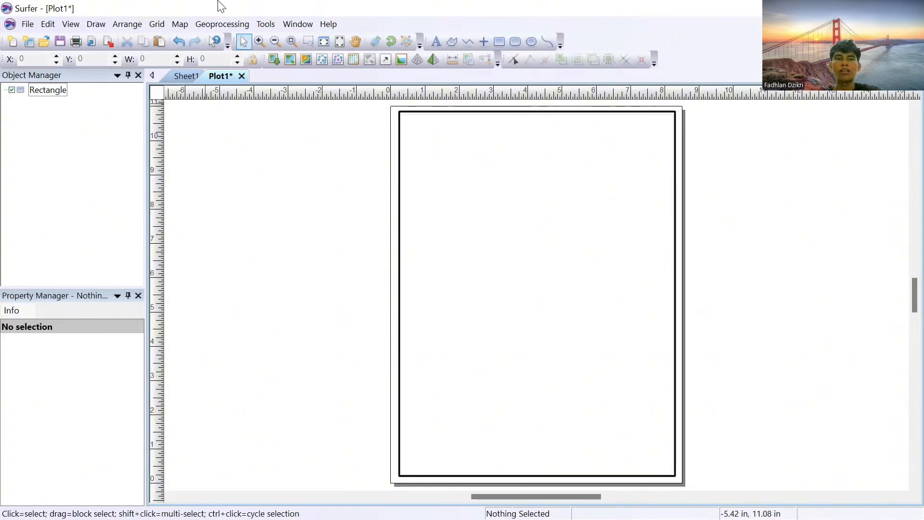
Step: Create a new contour map from the DATA LAHAN 2 grid file
{"action": "left_click", "coordinate": [180, 24]}
{"action": "mouse_move", "coordinate": [203, 40]}
{"action": "left_click", "coordinate": [353, 88]}
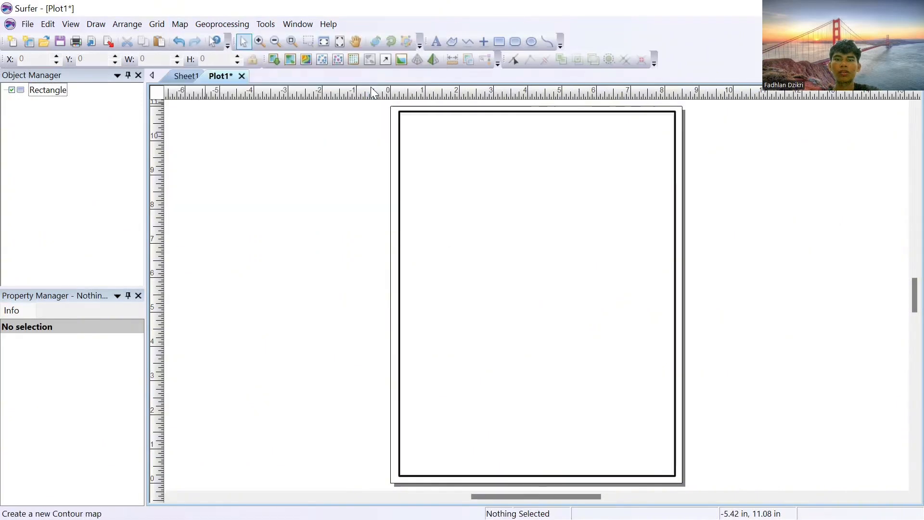
{"action": "left_click", "coordinate": [392, 288]}
{"action": "left_click", "coordinate": [642, 349]}
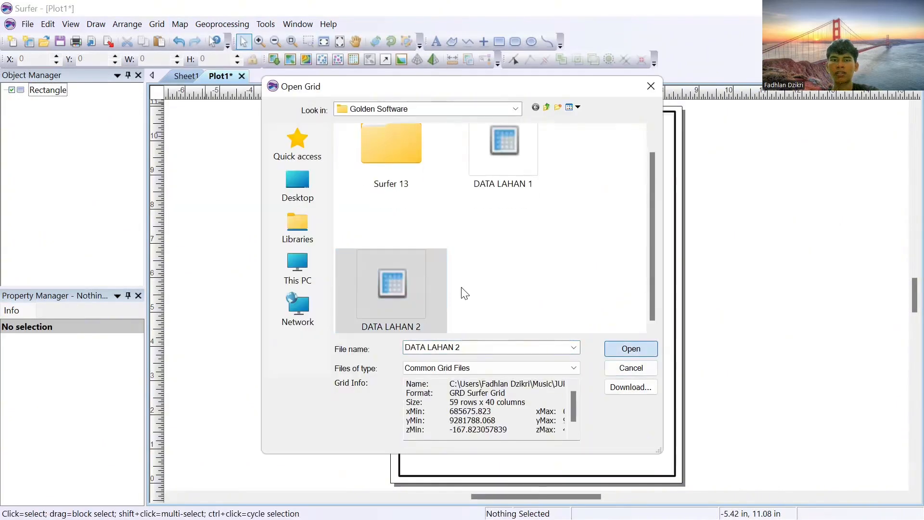
Step: Add BATAS LAHAN 2.shp to the map as a base layer
{"action": "left_click", "coordinate": [35, 90]}
{"action": "right_click", "coordinate": [35, 90]}
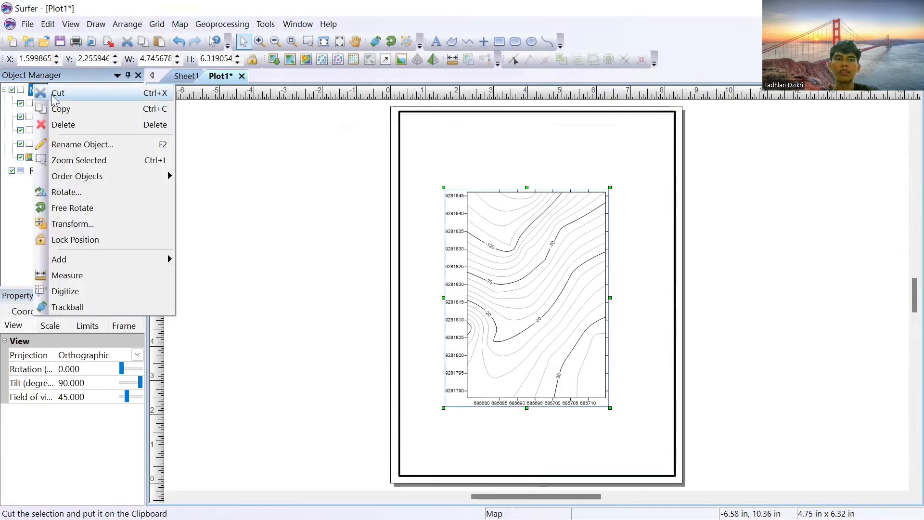
{"action": "mouse_move", "coordinate": [132, 260]}
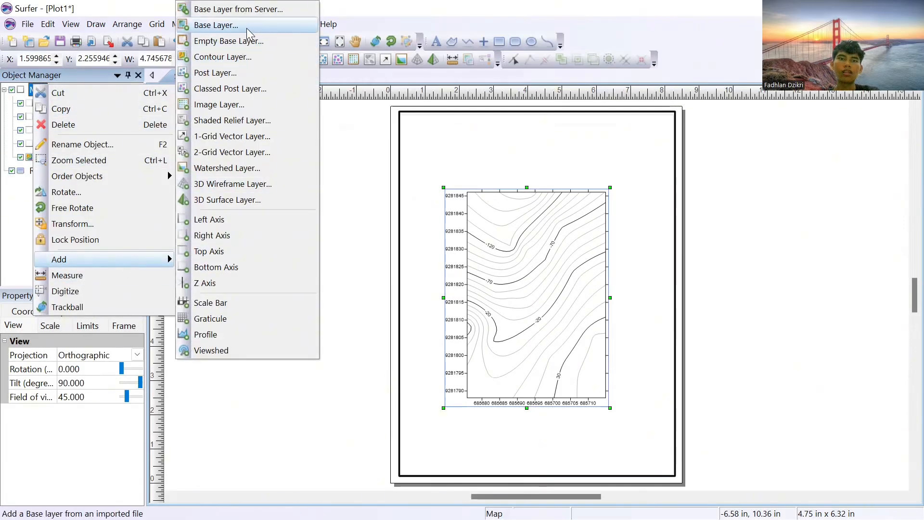
{"action": "left_click", "coordinate": [215, 25]}
{"action": "left_click", "coordinate": [373, 246]}
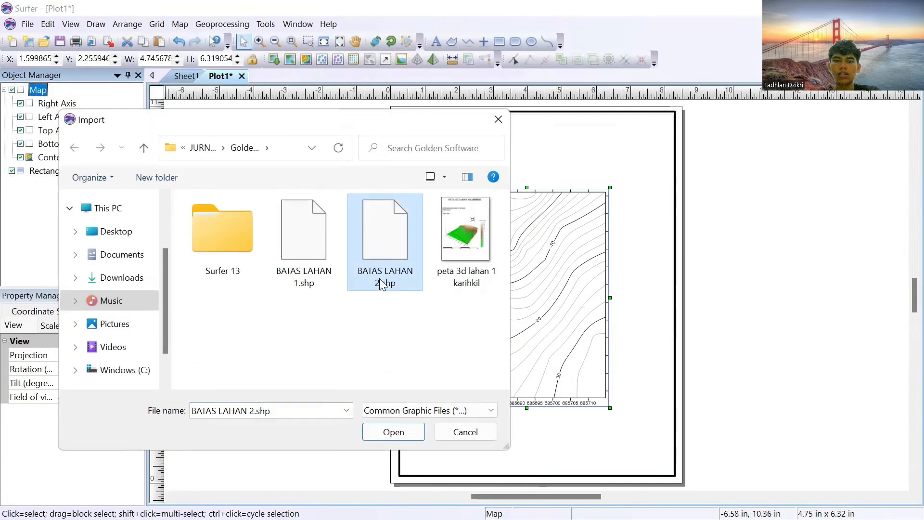
{"action": "left_click", "coordinate": [406, 433]}
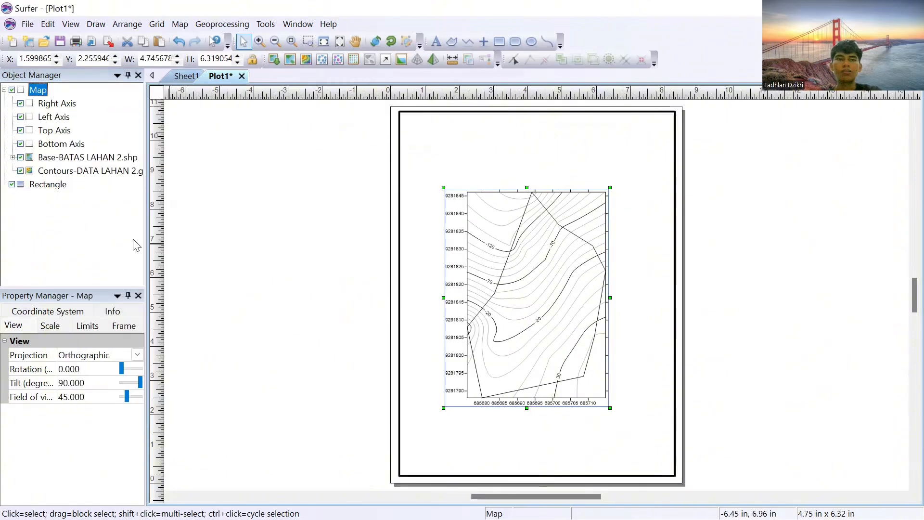
Step: Turn on filled contours for the DATA LAHAN 2 contour layer and set the fill colors to Land2
{"action": "left_click", "coordinate": [87, 326]}
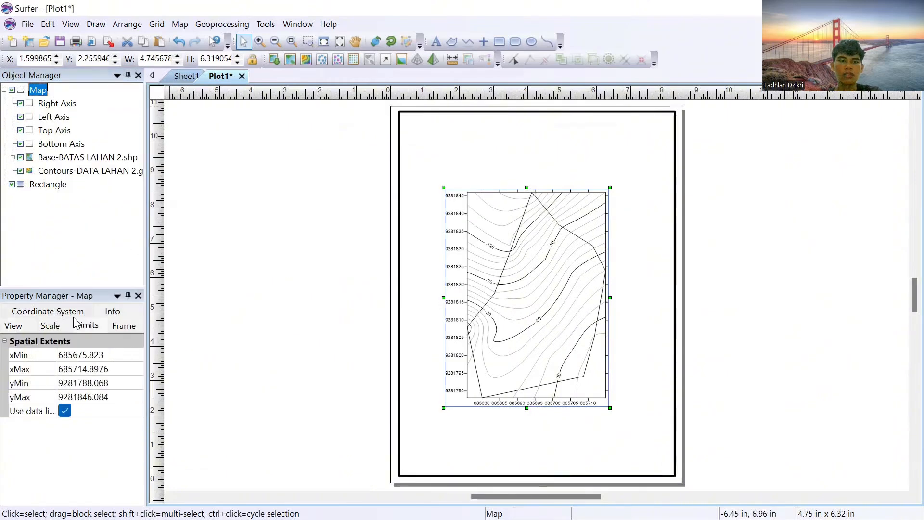
{"action": "left_click", "coordinate": [70, 159]}
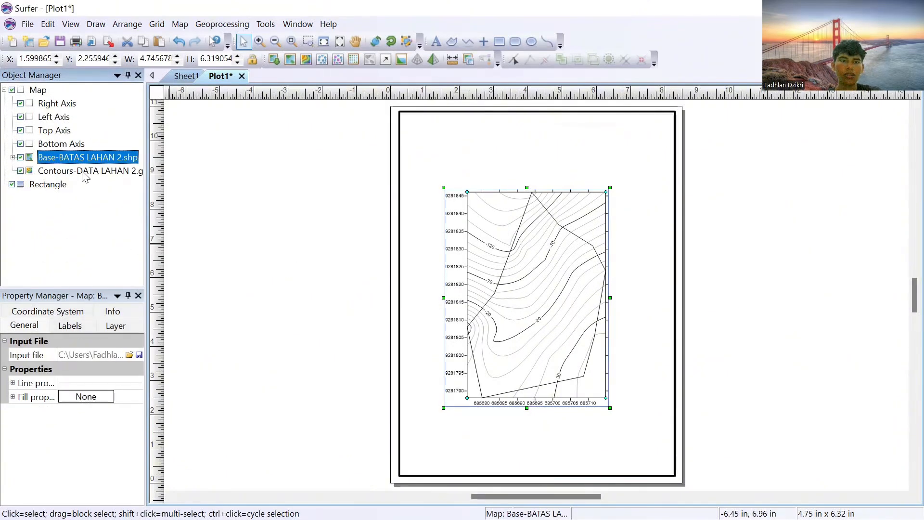
{"action": "left_click", "coordinate": [85, 171]}
{"action": "left_click", "coordinate": [70, 326]}
{"action": "scroll", "coordinate": [87, 399], "scroll_direction": "down", "scroll_amount": 1}
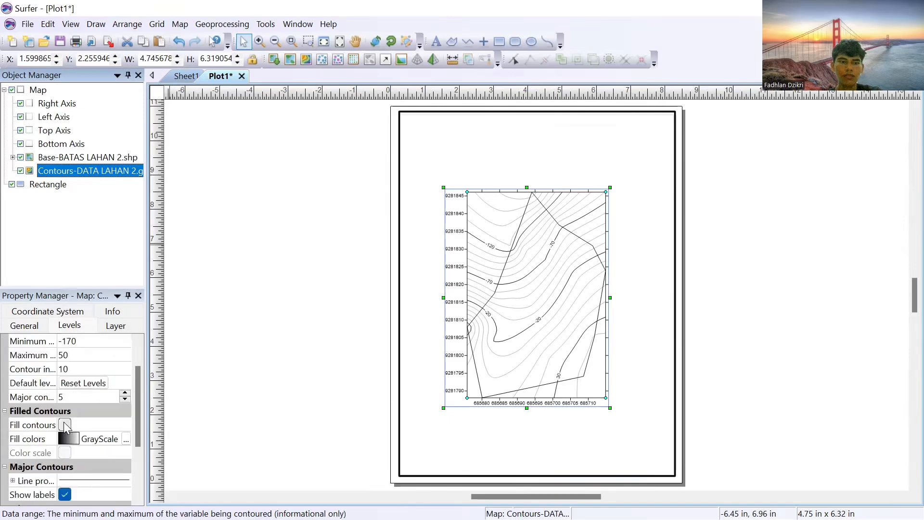
{"action": "left_click", "coordinate": [65, 424]}
{"action": "scroll", "coordinate": [77, 394], "scroll_direction": "down", "scroll_amount": 1}
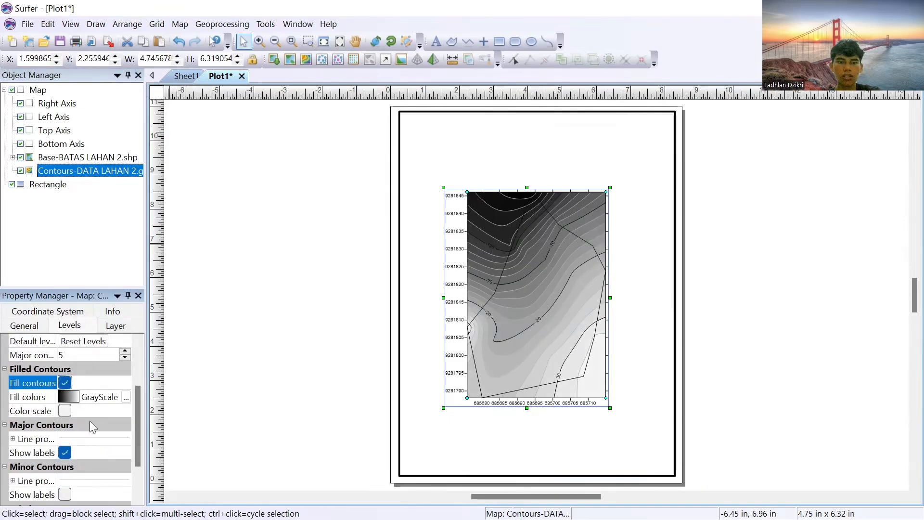
{"action": "left_click", "coordinate": [72, 397]}
{"action": "scroll", "coordinate": [118, 398], "scroll_direction": "up", "scroll_amount": 2}
{"action": "left_click", "coordinate": [118, 399]}
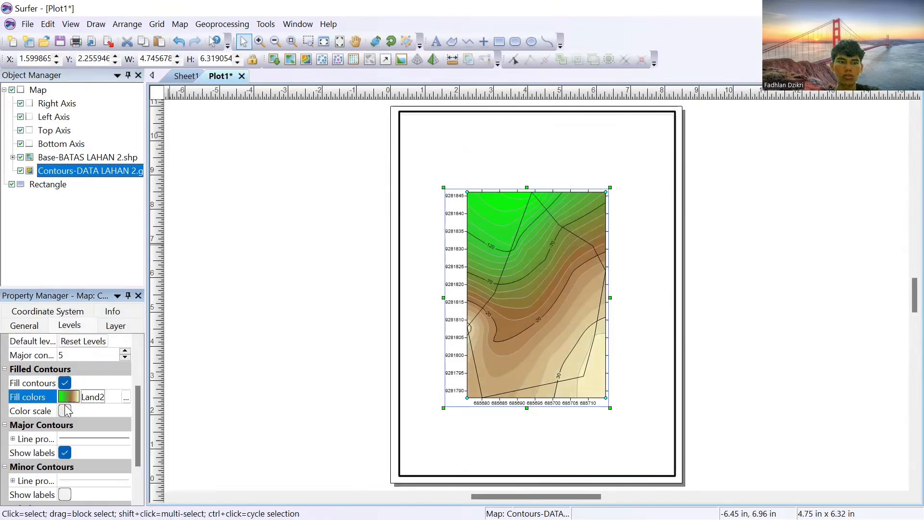
Step: Enable the color scale for the contour layer
{"action": "left_click", "coordinate": [64, 410]}
{"action": "scroll", "coordinate": [79, 409], "scroll_direction": "down", "scroll_amount": 1}
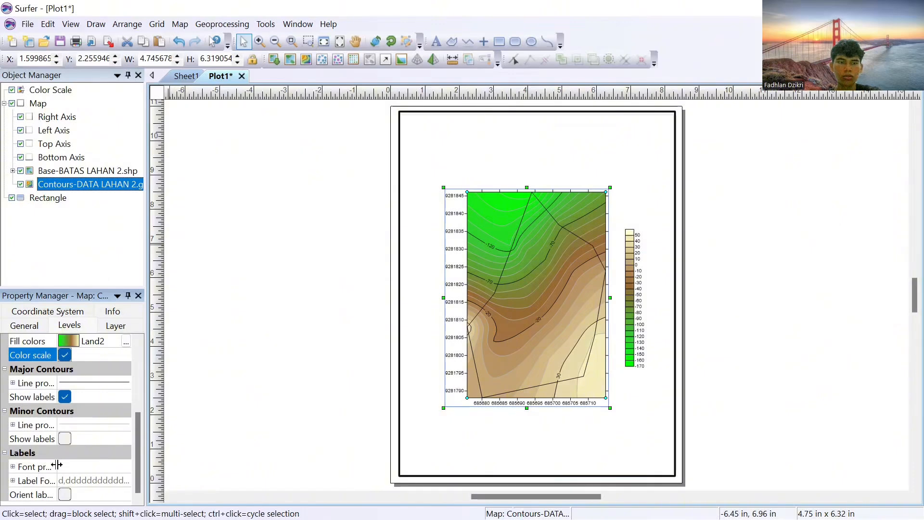
{"action": "left_click", "coordinate": [62, 443]}
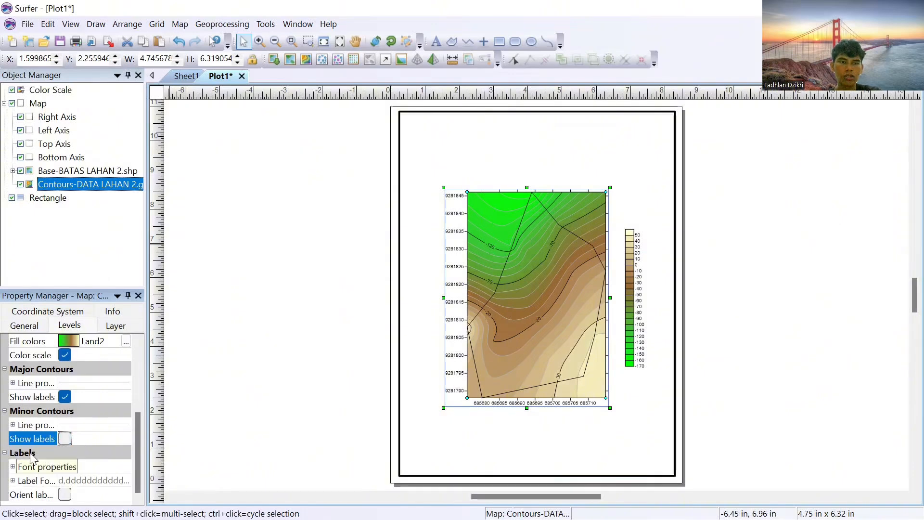
{"action": "scroll", "coordinate": [93, 363], "scroll_direction": "up", "scroll_amount": 1}
{"action": "left_click", "coordinate": [82, 244]}
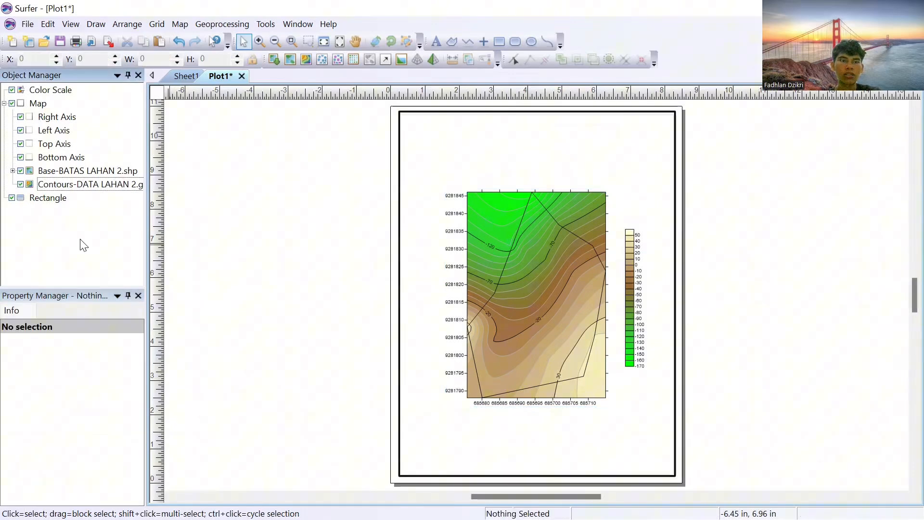
Step: Set the line of the BATAS LAHAN 2 boundary polygon to 0.05 in width and red color
{"action": "left_click", "coordinate": [12, 171]}
{"action": "left_click", "coordinate": [62, 184]}
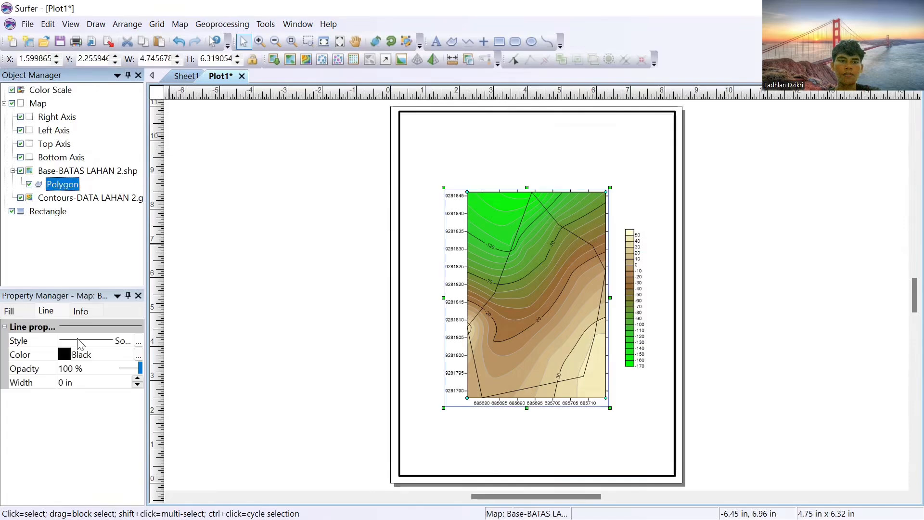
{"action": "left_click", "coordinate": [137, 380]}
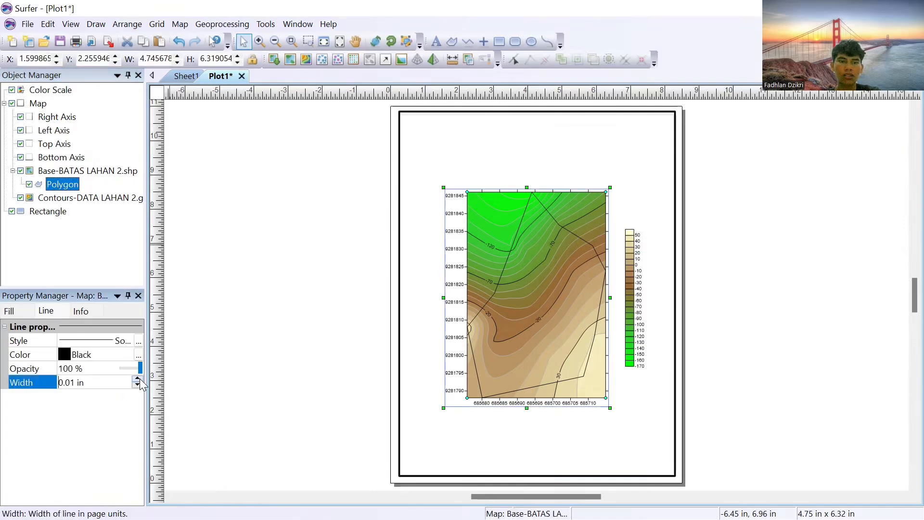
{"action": "left_click", "coordinate": [138, 379]}
{"action": "left_click", "coordinate": [138, 379]}
{"action": "left_click", "coordinate": [137, 379]}
{"action": "left_click", "coordinate": [138, 379]}
{"action": "left_click", "coordinate": [96, 354]}
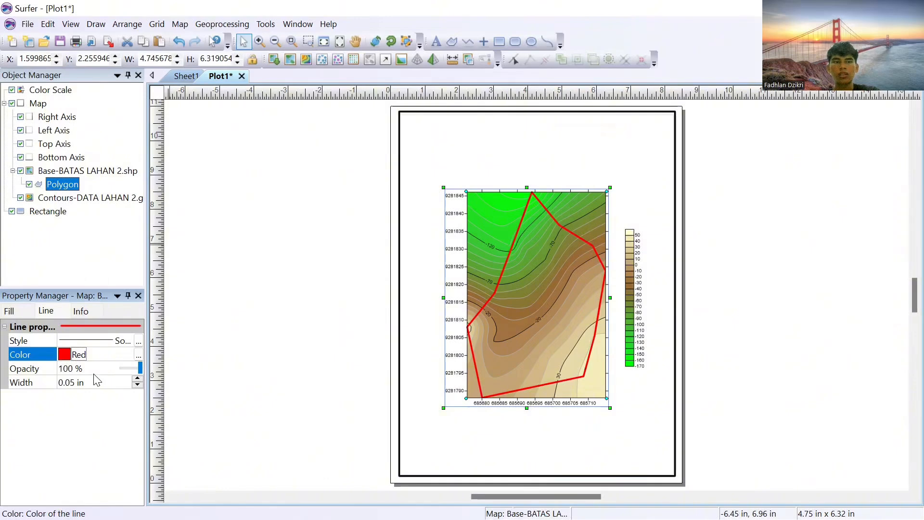
{"action": "left_click", "coordinate": [70, 263]}
Step: Give the color scale the title "Elevasi (cm)"
{"action": "left_click", "coordinate": [61, 94]}
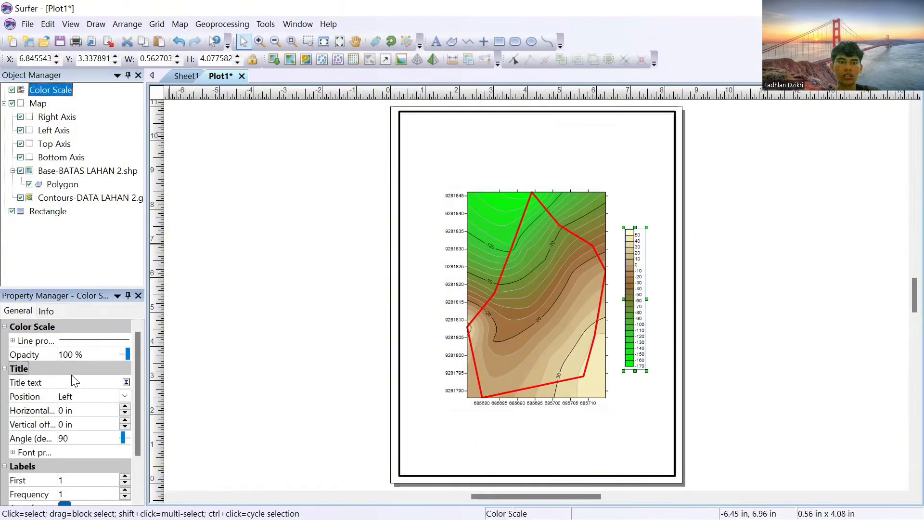
{"action": "left_click", "coordinate": [76, 384]}
{"action": "type", "text": "Elevasi (cm"}
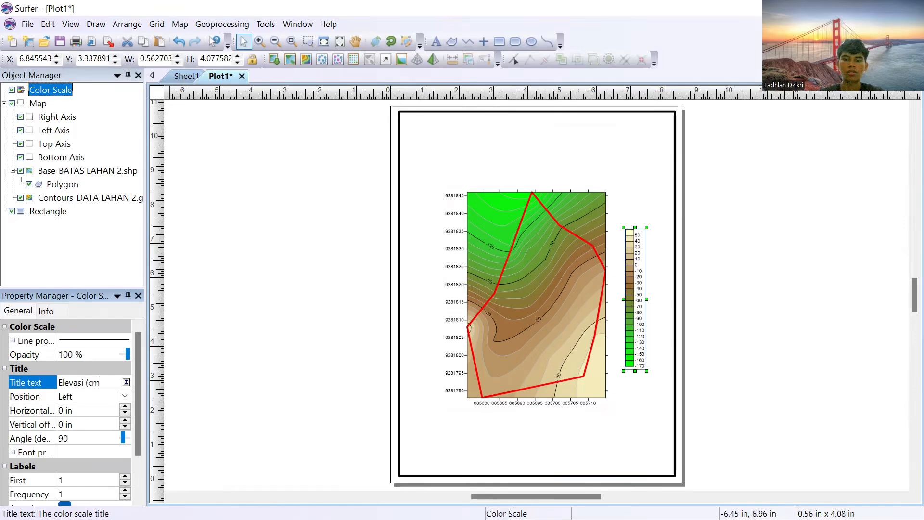
{"action": "key", "text": "Return"}
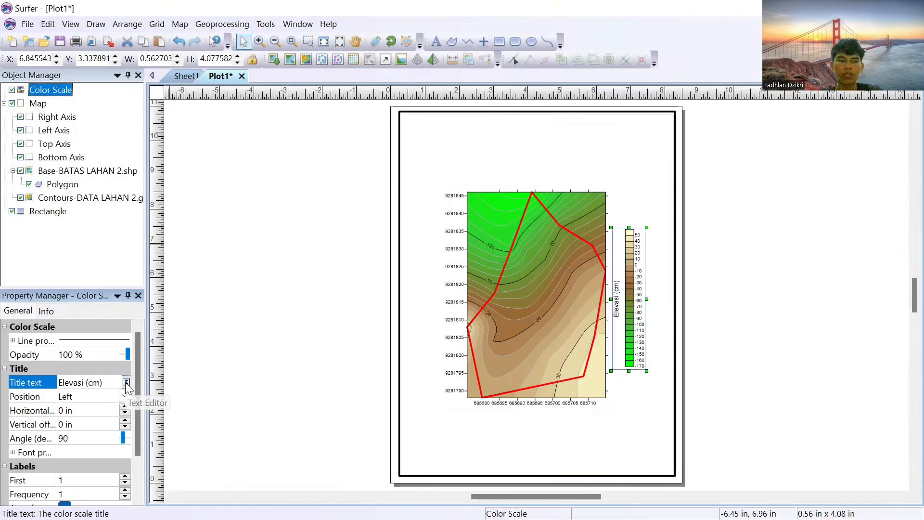
Step: Format the color scale title "Elevasi (cm)" in bold Times New Roman
{"action": "left_click", "coordinate": [126, 382]}
{"action": "left_click", "coordinate": [283, 181]}
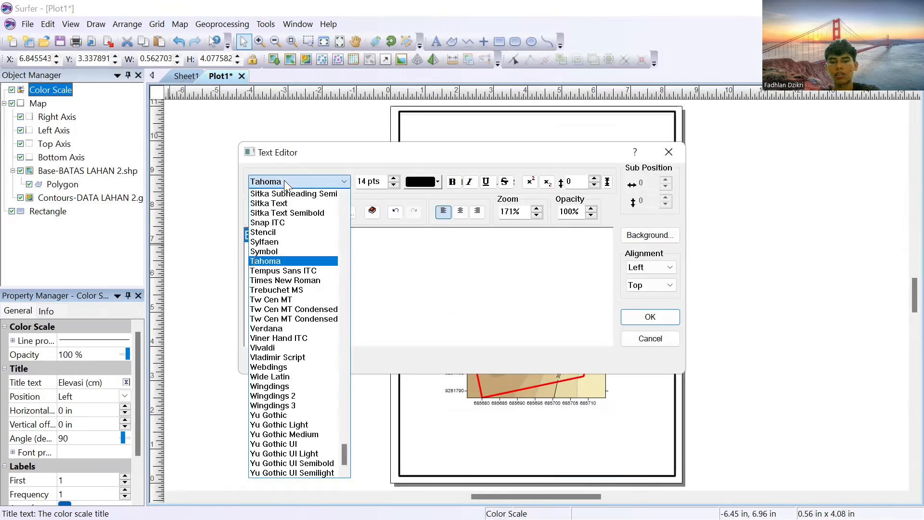
{"action": "left_click", "coordinate": [300, 286]}
{"action": "left_click", "coordinate": [293, 181]}
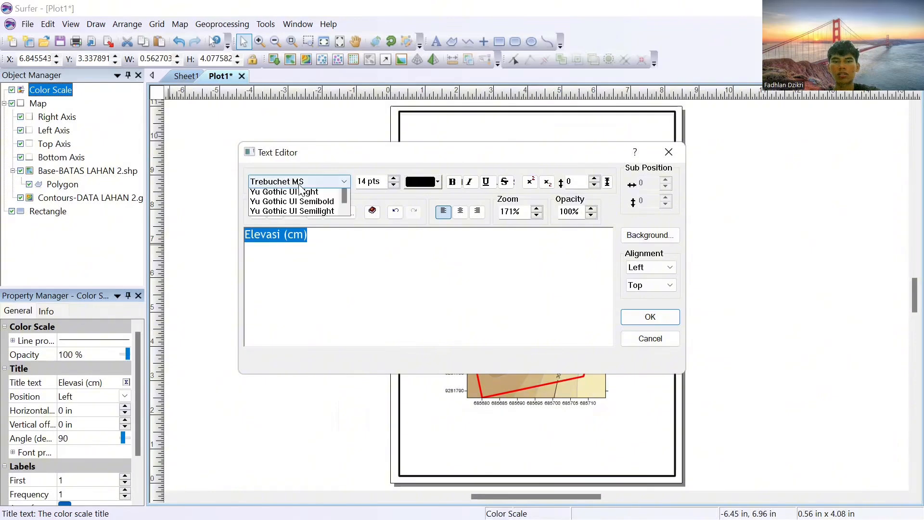
{"action": "left_click", "coordinate": [317, 274]}
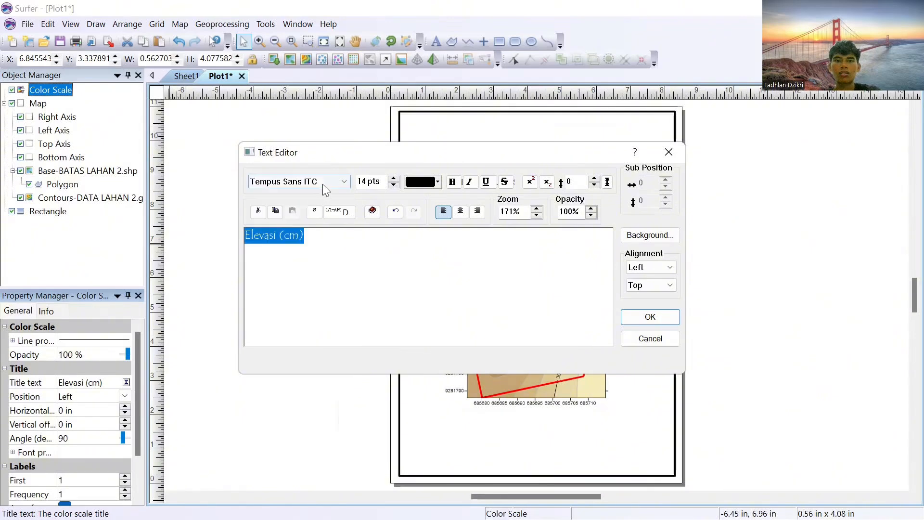
{"action": "left_click", "coordinate": [322, 184]}
{"action": "left_click", "coordinate": [315, 283]}
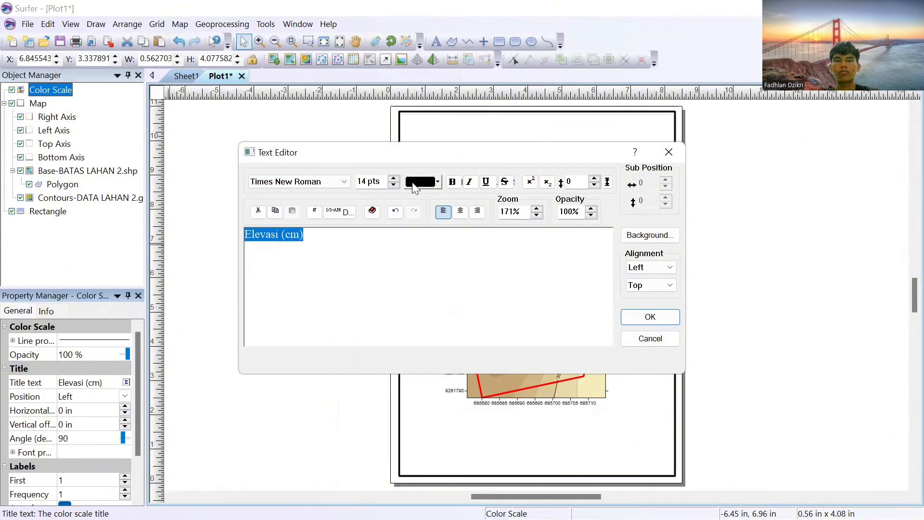
{"action": "left_click", "coordinate": [452, 182]}
{"action": "left_click", "coordinate": [674, 320]}
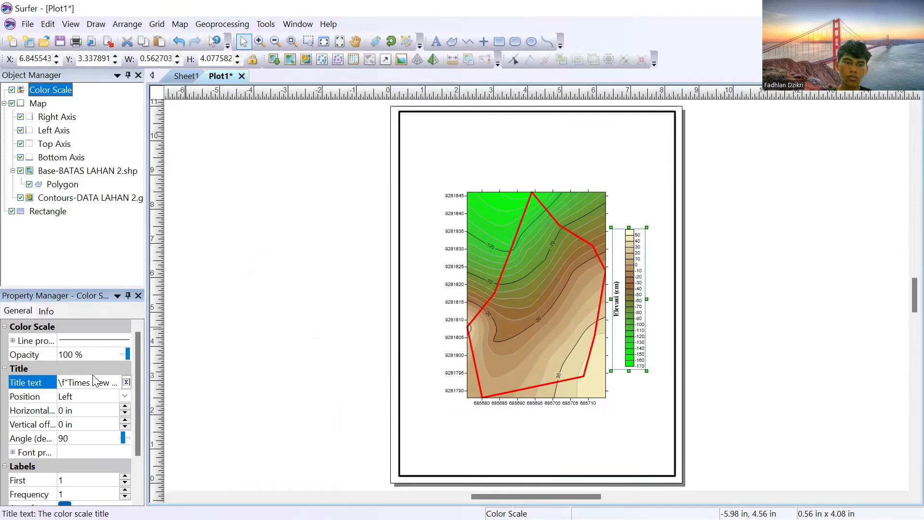
Step: Set the color scale title's position to Top
{"action": "left_click", "coordinate": [124, 398]}
{"action": "left_click", "coordinate": [93, 433]}
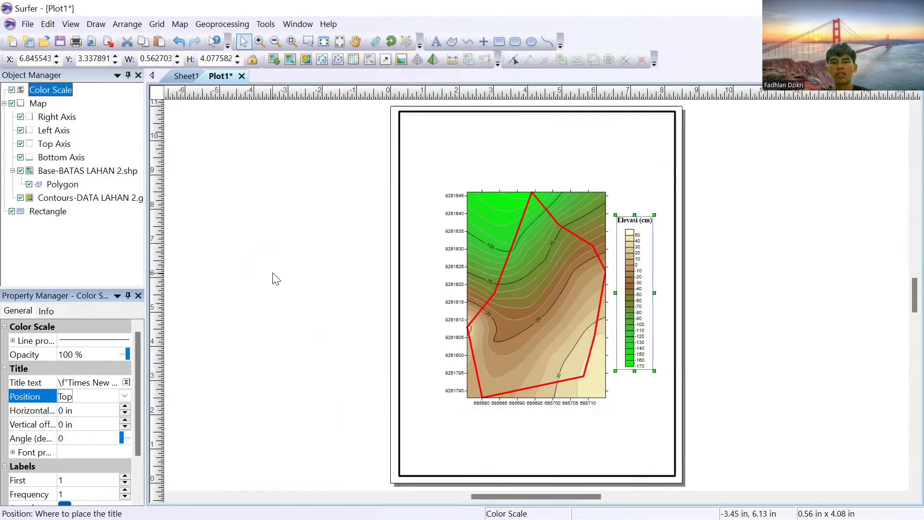
{"action": "left_click", "coordinate": [289, 275]}
Step: Add a scale bar to the DATA LAHAN 2 contour map and enlarge it to about 3.80 by 0.44 in
{"action": "left_click", "coordinate": [42, 91]}
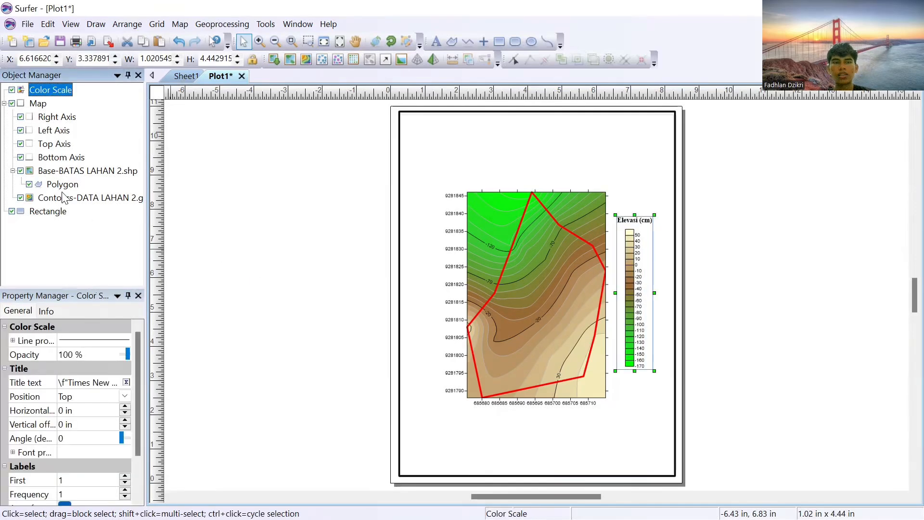
{"action": "left_click", "coordinate": [87, 171]}
{"action": "left_click", "coordinate": [96, 199]}
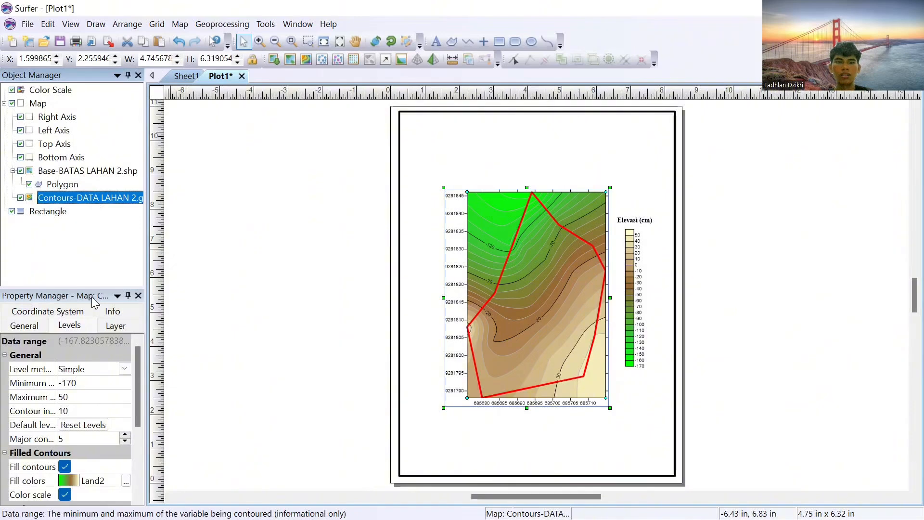
{"action": "right_click", "coordinate": [99, 203]}
{"action": "mouse_move", "coordinate": [169, 390]}
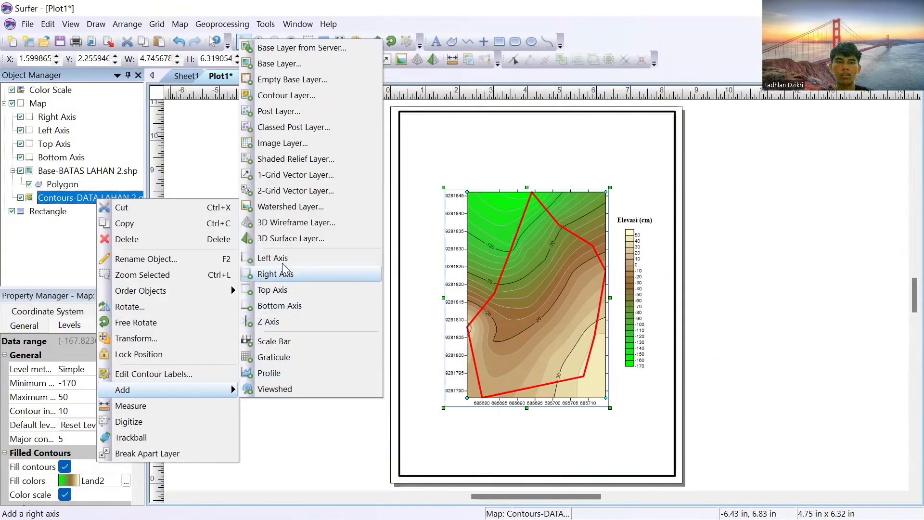
{"action": "left_click", "coordinate": [288, 341]}
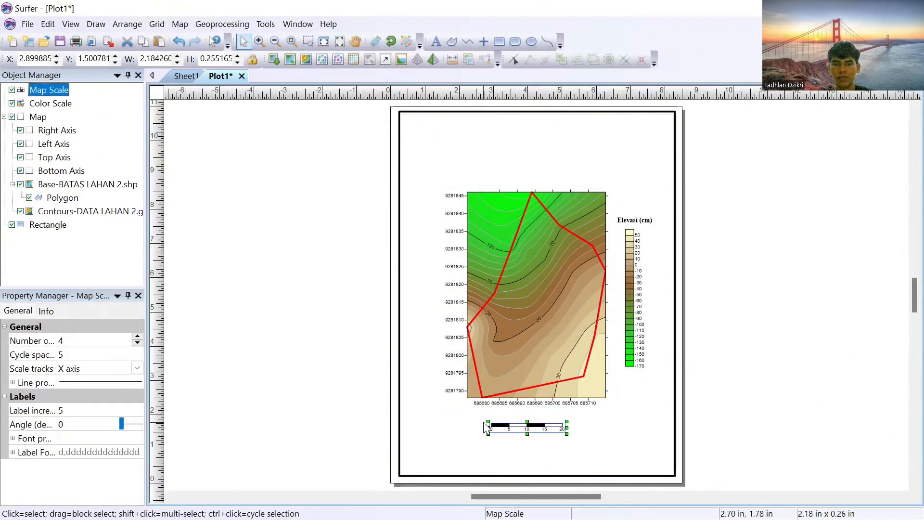
{"action": "left_click_drag", "start_coordinate": [484, 416], "coordinate": [429, 410]}
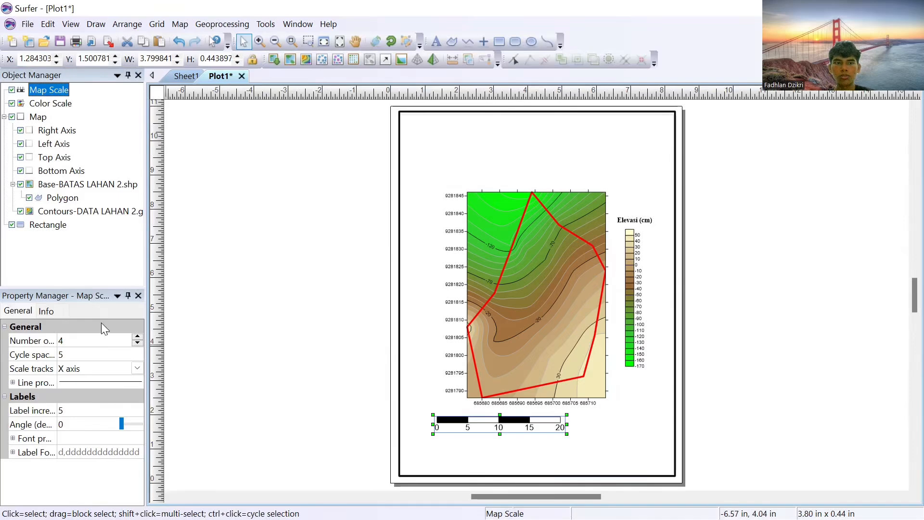
Step: Add the suffix "m" to the scale bar's labels
{"action": "left_click", "coordinate": [13, 452]}
{"action": "scroll", "coordinate": [113, 447], "scroll_direction": "down", "scroll_amount": 2}
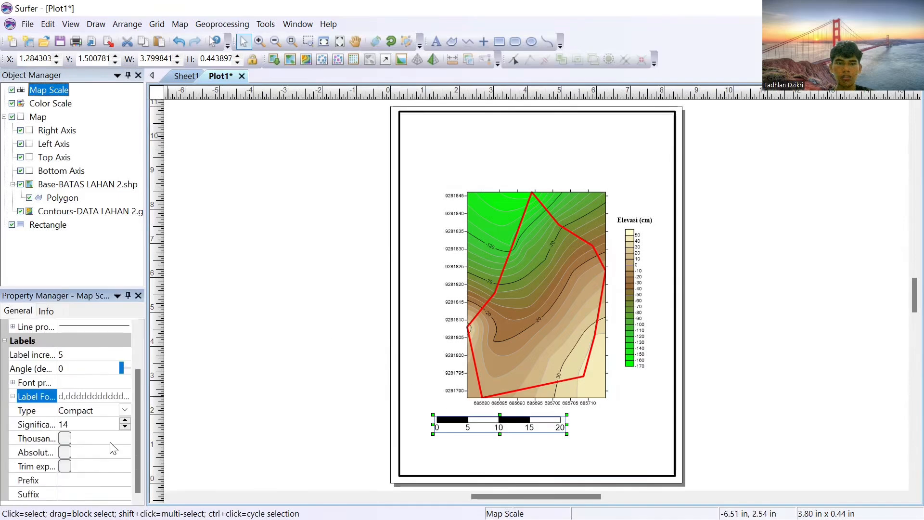
{"action": "left_click", "coordinate": [80, 495]}
{"action": "left_click", "coordinate": [207, 446]}
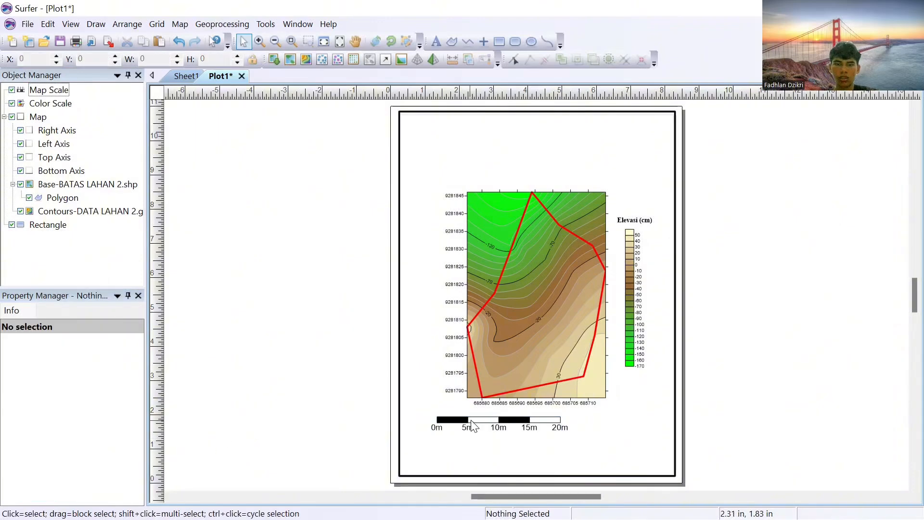
Step: Move the map and the scale bar toward the lower-left corner of the page border, with the scale bar just below the map
{"action": "left_click", "coordinate": [499, 419]}
{"action": "left_click_drag", "start_coordinate": [502, 420], "coordinate": [534, 420]}
{"action": "left_click", "coordinate": [515, 332]}
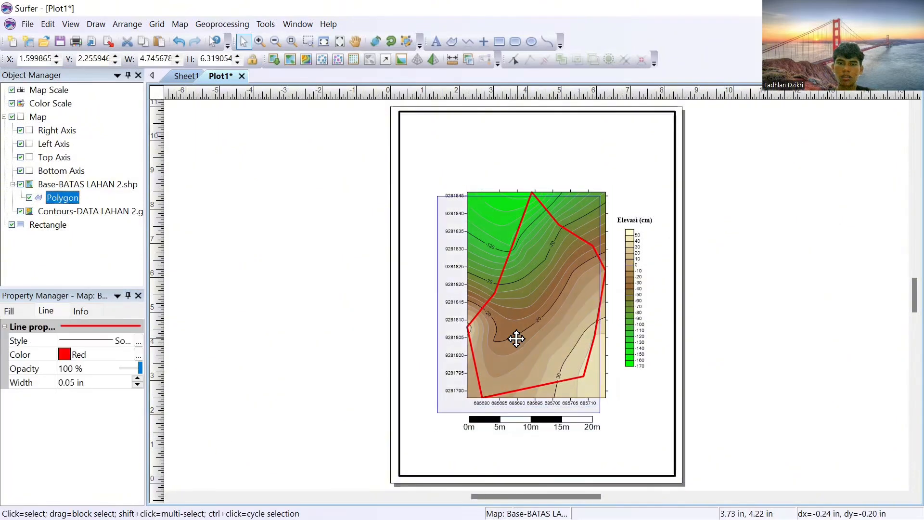
{"action": "left_click_drag", "start_coordinate": [515, 336], "coordinate": [500, 333]}
{"action": "left_click", "coordinate": [524, 420]}
{"action": "left_click_drag", "start_coordinate": [524, 419], "coordinate": [472, 448]}
{"action": "left_click", "coordinate": [624, 341]}
{"action": "left_click", "coordinate": [494, 421]}
{"action": "left_click", "coordinate": [475, 363]}
{"action": "left_click_drag", "start_coordinate": [475, 363], "coordinate": [473, 375]}
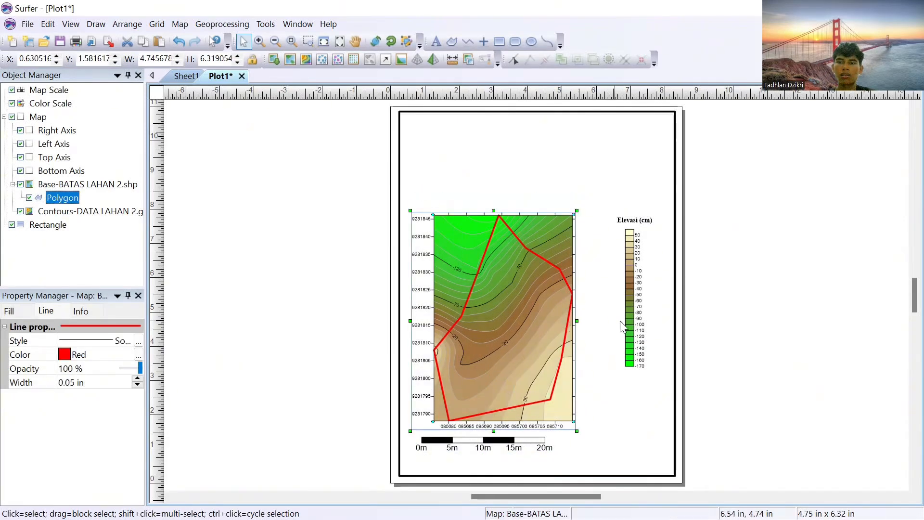
Step: Shrink the map to about 4.07 by 5.42 in and place the color scale close to its right side
{"action": "left_click_drag", "start_coordinate": [631, 325], "coordinate": [615, 370]}
{"action": "left_click", "coordinate": [527, 284]}
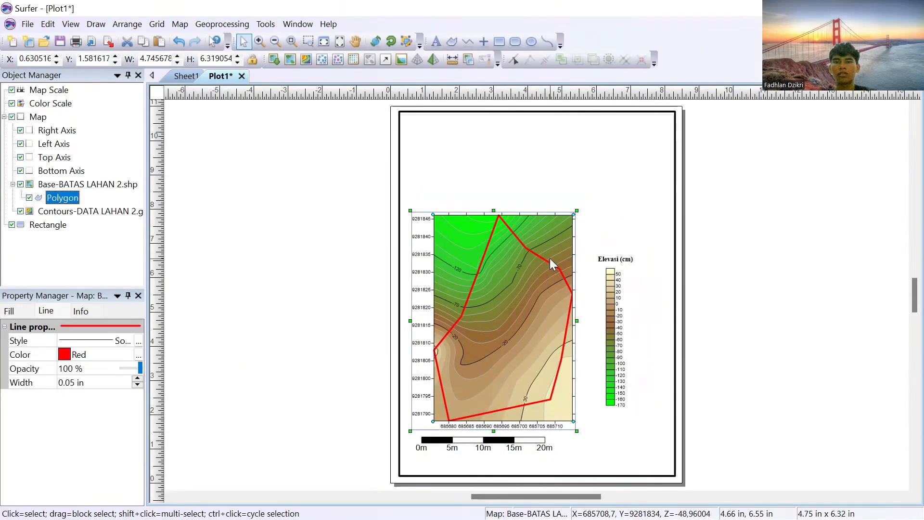
{"action": "left_click_drag", "start_coordinate": [573, 215], "coordinate": [551, 247]}
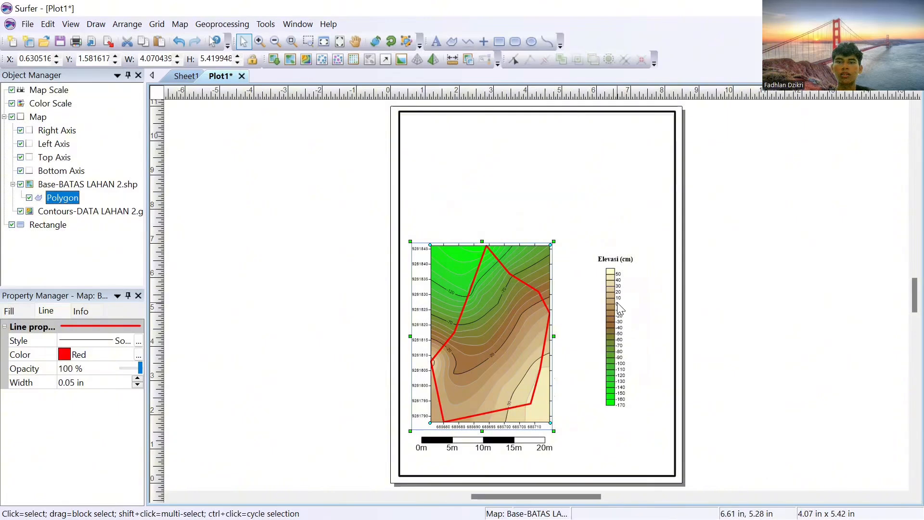
{"action": "left_click_drag", "start_coordinate": [613, 299], "coordinate": [589, 304]}
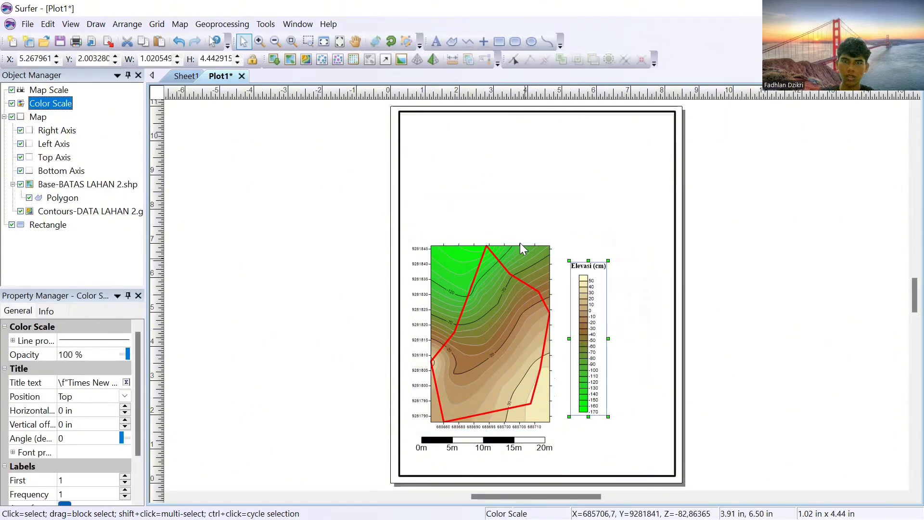
Step: Place a point symbol in the empty page area above the map and enlarge it to about 1.22 by 1.22 in
{"action": "left_click", "coordinate": [483, 42]}
{"action": "left_click", "coordinate": [565, 179]}
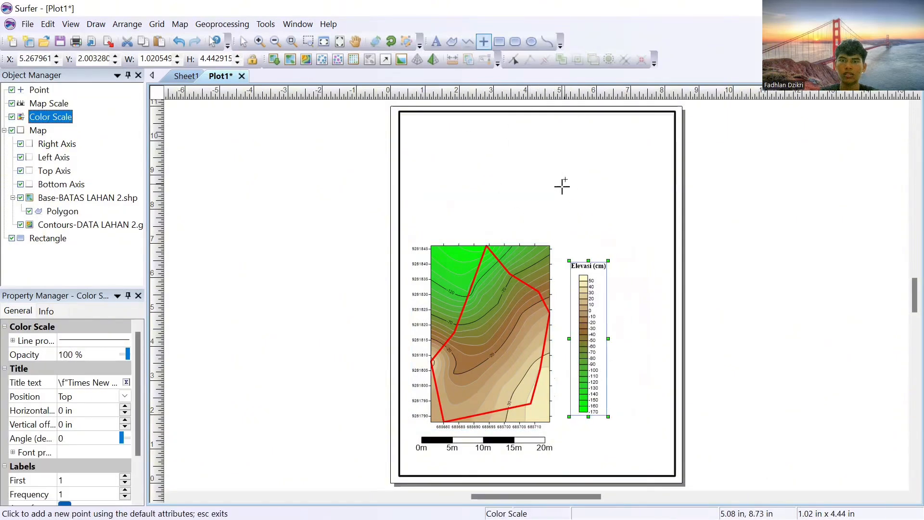
{"action": "left_click", "coordinate": [243, 44]}
{"action": "left_click", "coordinate": [565, 181]}
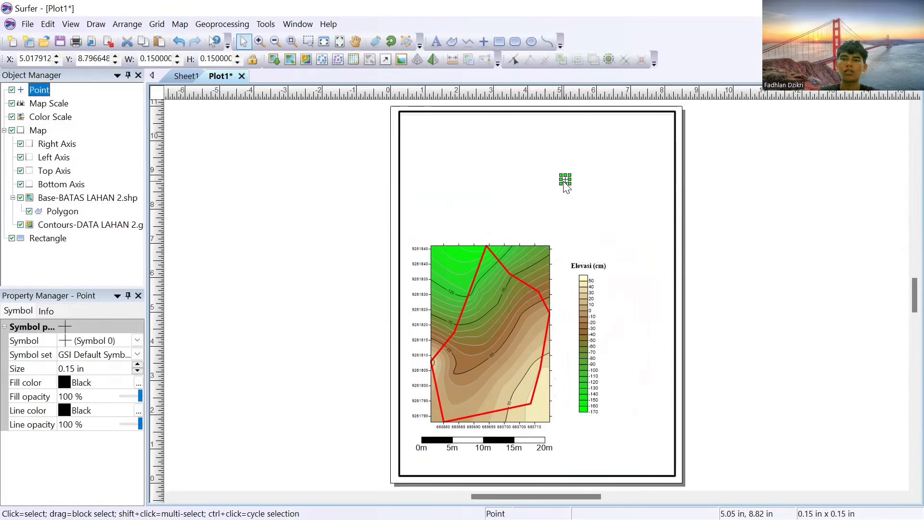
{"action": "left_click_drag", "start_coordinate": [571, 173], "coordinate": [630, 138]}
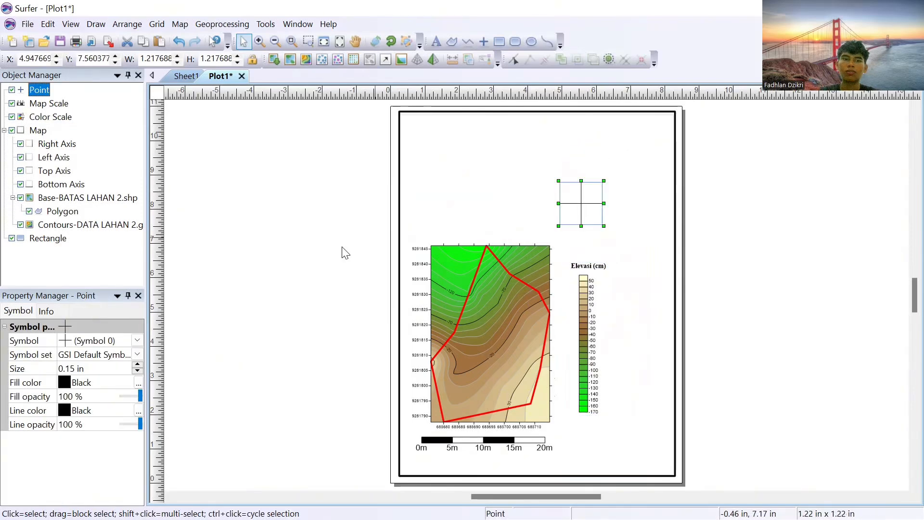
Step: Change the point to Symbol 3 of the GSI North Arrows set and move it just above the color scale
{"action": "left_click", "coordinate": [87, 355]}
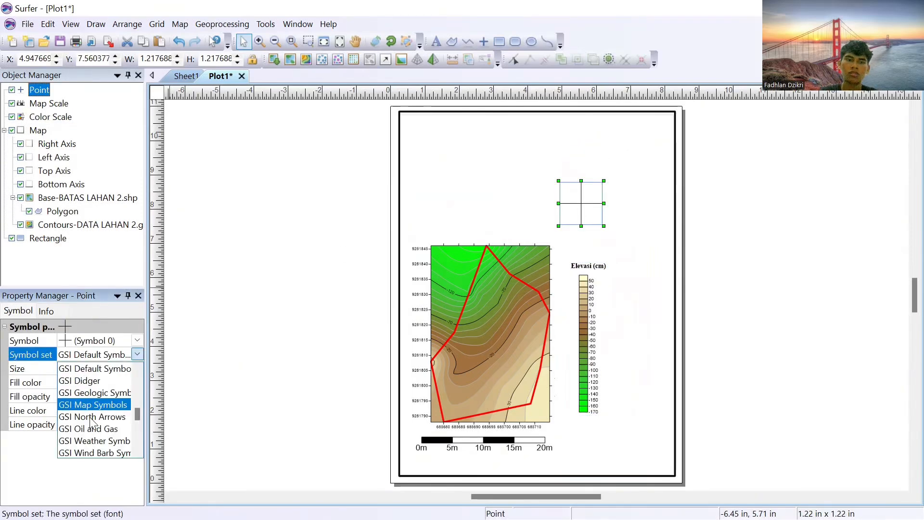
{"action": "left_click", "coordinate": [93, 417]}
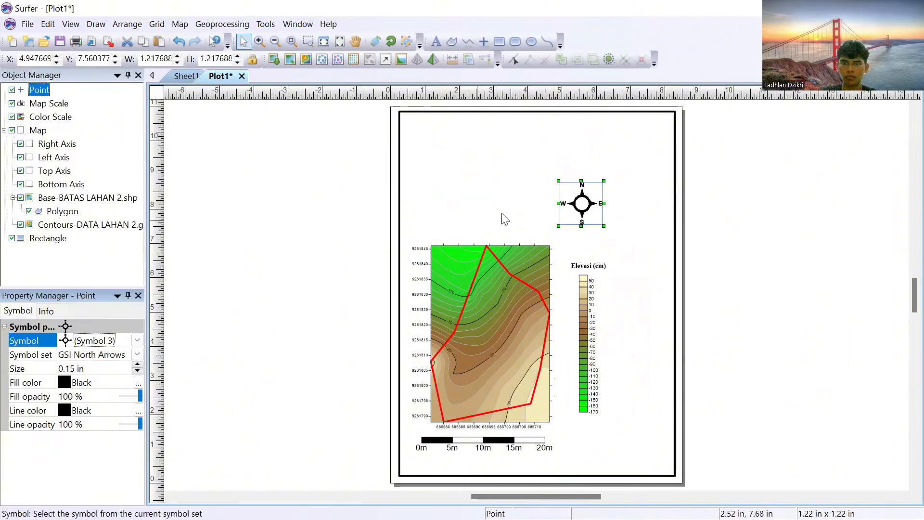
{"action": "left_click", "coordinate": [513, 211]}
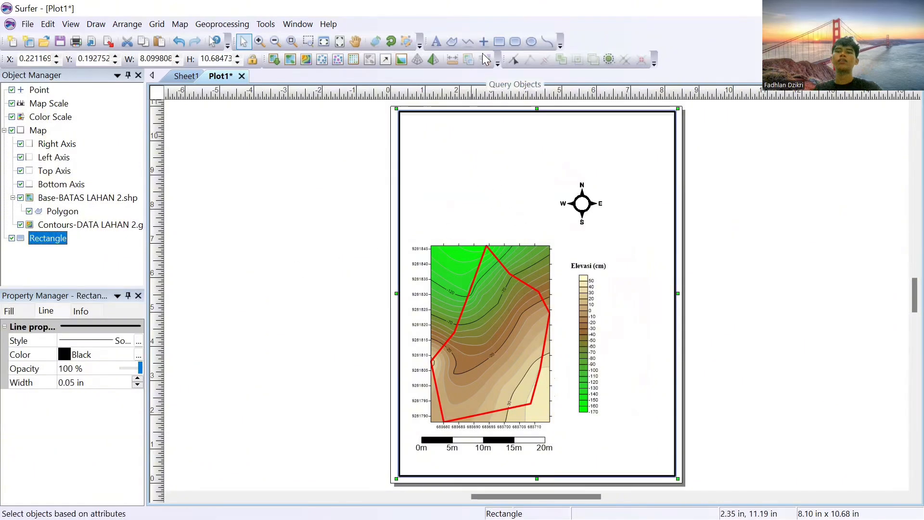
{"action": "left_click_drag", "start_coordinate": [588, 211], "coordinate": [600, 231]}
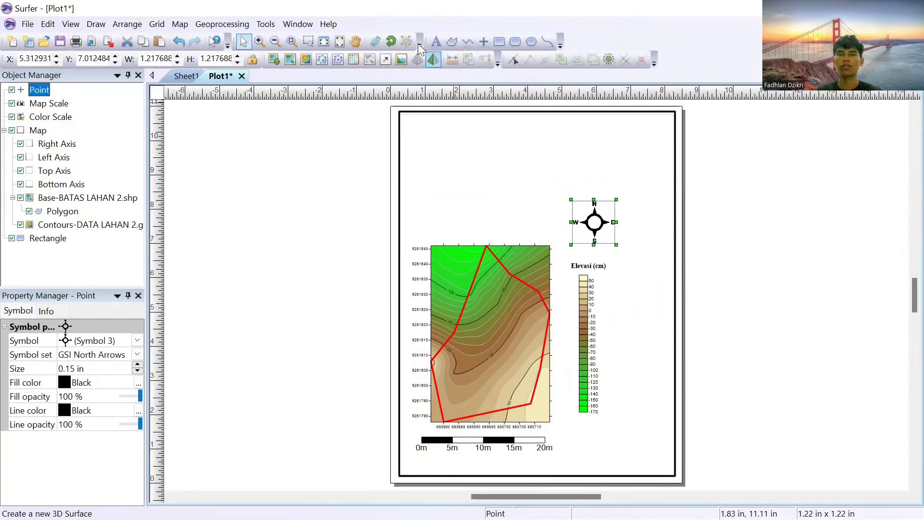
Step: Start a text object in the empty area above the map, formatted in bold Times New Roman at 30 pts
{"action": "left_click", "coordinate": [435, 42]}
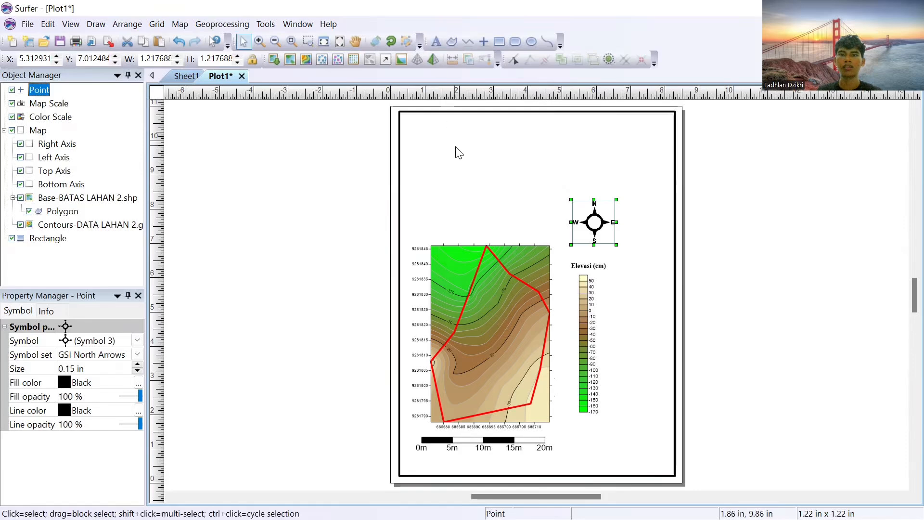
{"action": "left_click", "coordinate": [462, 171]}
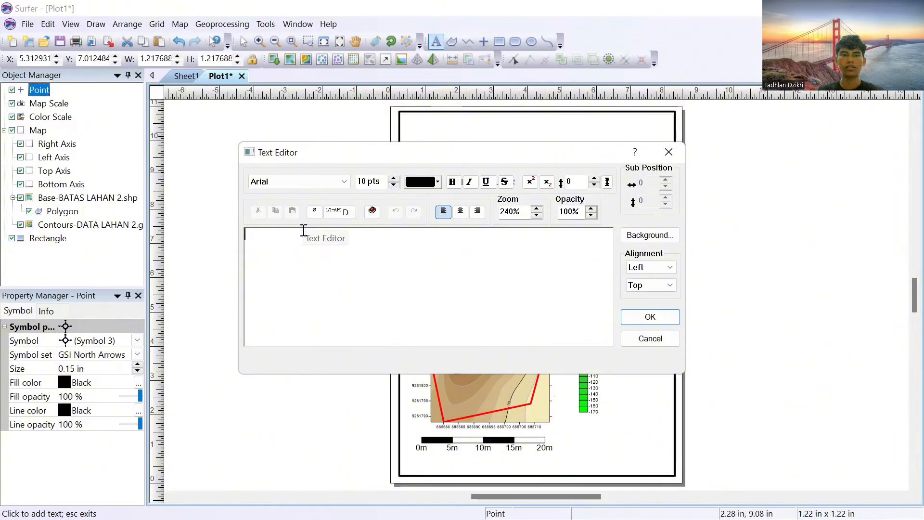
{"action": "left_click", "coordinate": [301, 178]}
{"action": "type", "text": "ti"}
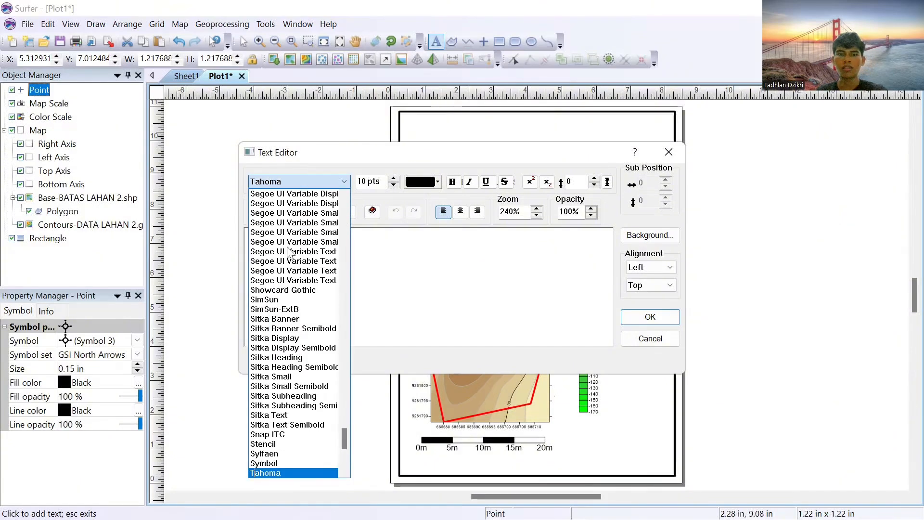
{"action": "type", "text": "m"}
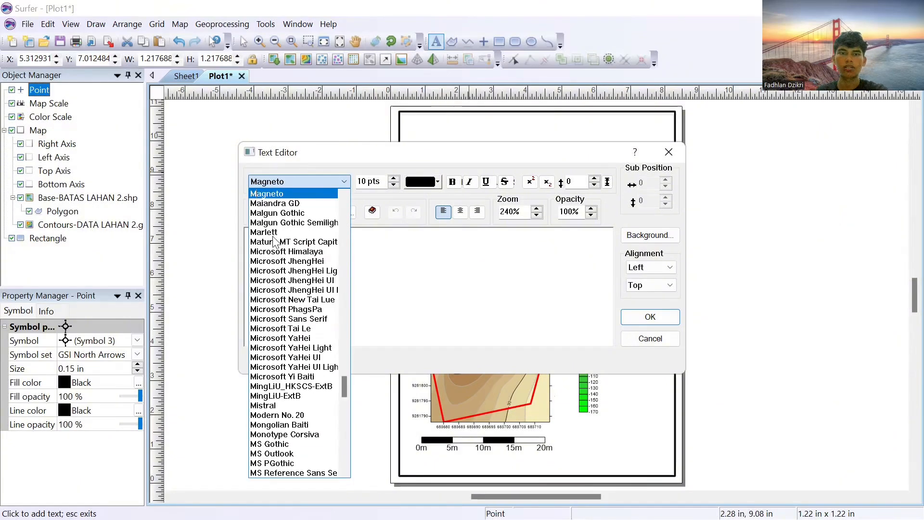
{"action": "type", "text": "ti"}
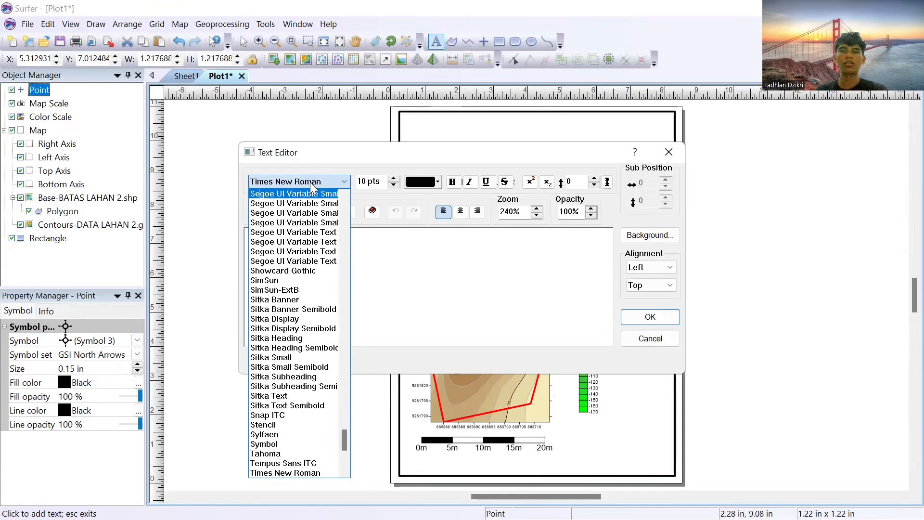
{"action": "left_click", "coordinate": [309, 182]}
{"action": "left_click", "coordinate": [394, 179]}
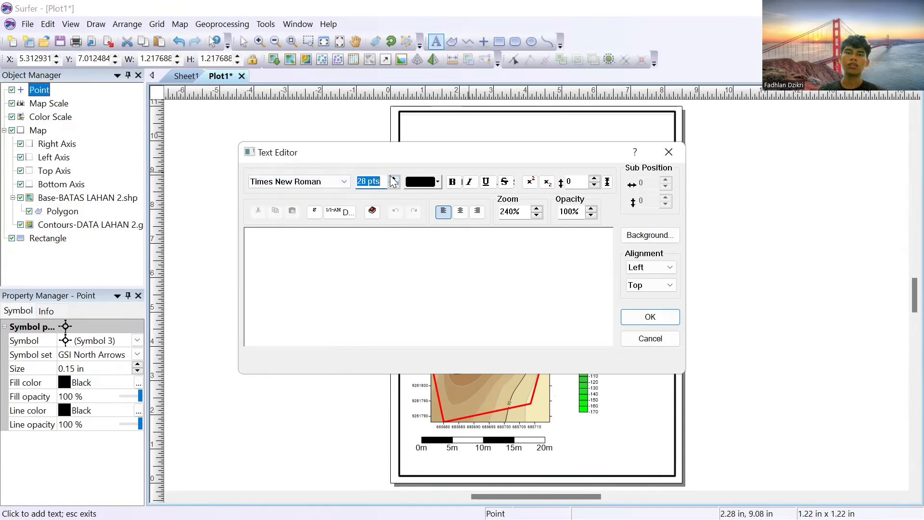
{"action": "left_click", "coordinate": [451, 183]}
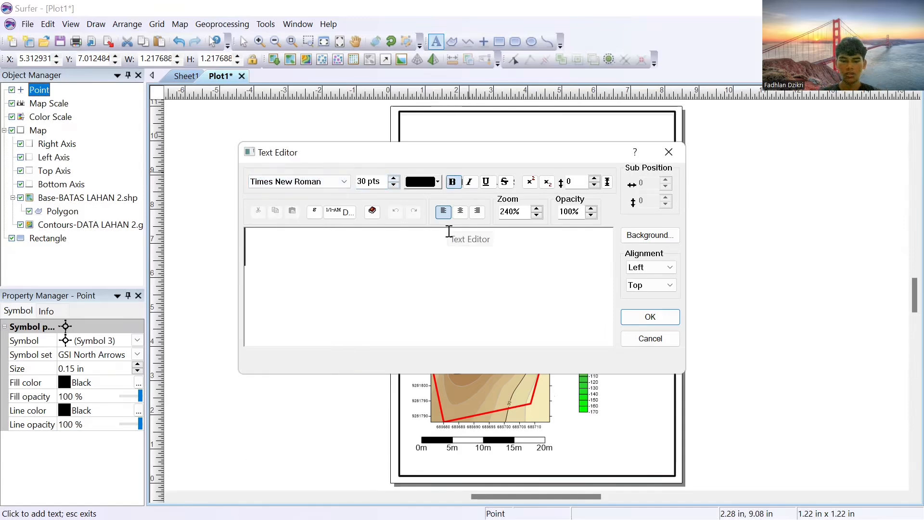
Step: Enter the title text "PETA KONTUR LAHAN 2 KARIHKIL" and place it on the page
{"action": "type", "text": "PET"}
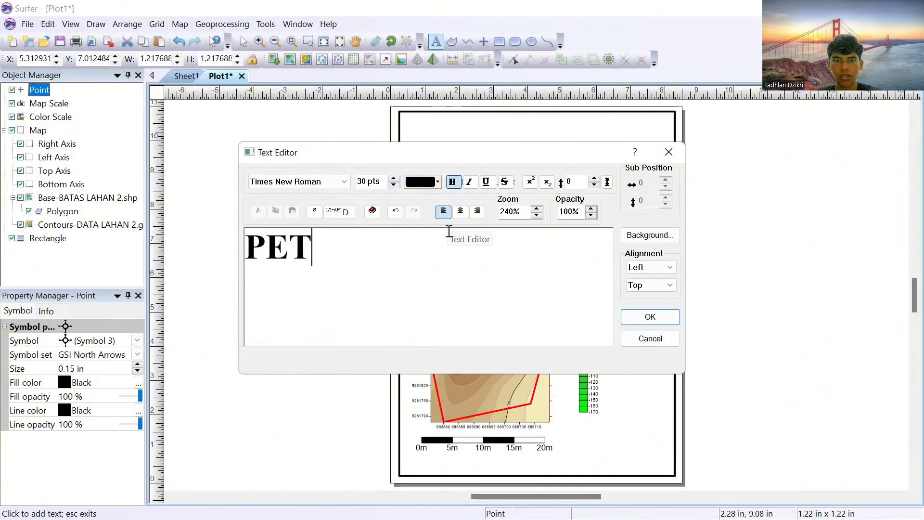
{"action": "type", "text": "A KONTUR "}
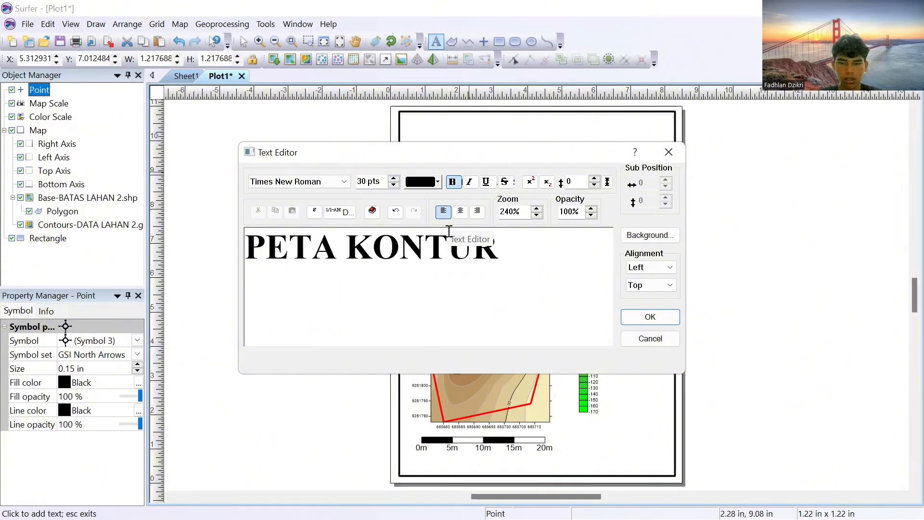
{"action": "type", "text": "LAHAN 2 KAR"}
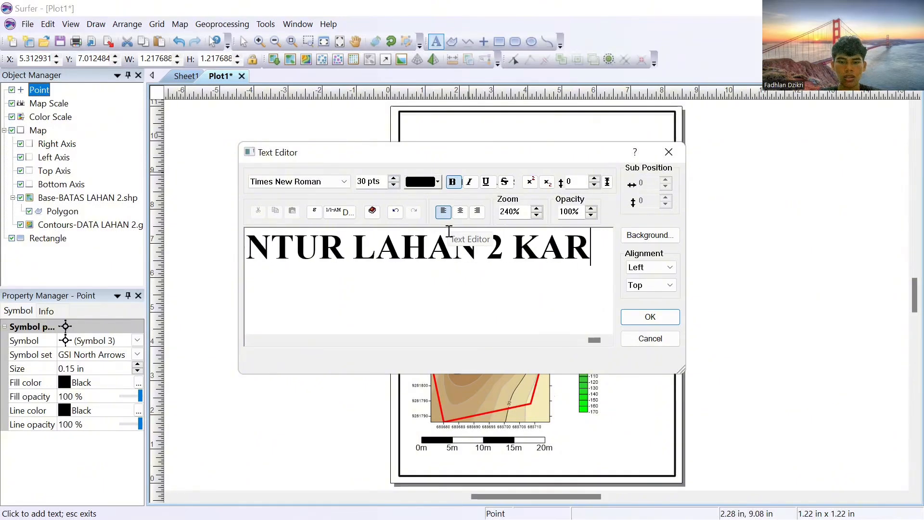
{"action": "type", "text": "IHKIL"}
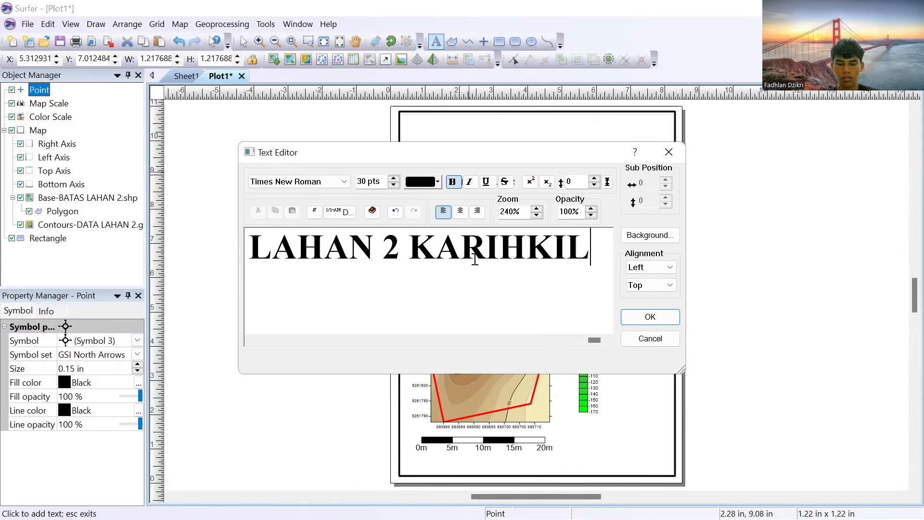
{"action": "left_click", "coordinate": [649, 316]}
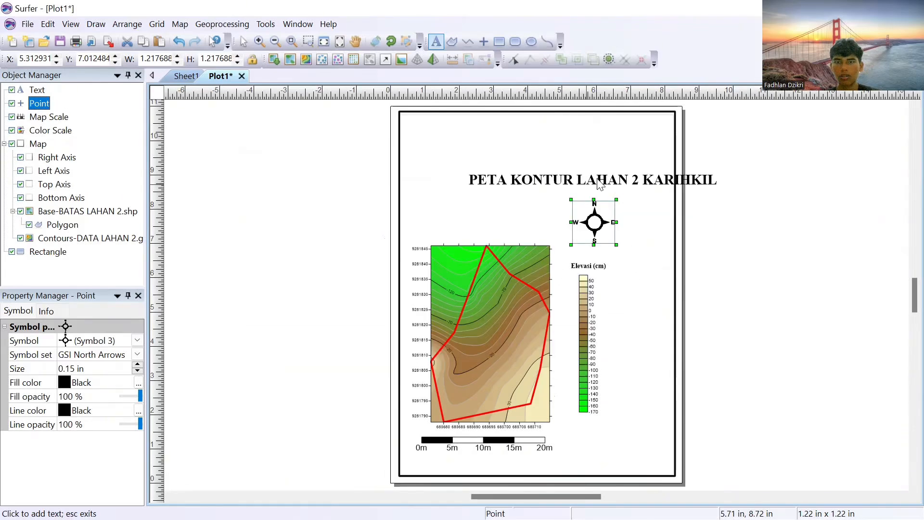
Step: Move the title to just inside the frame's upper edge, centred, and shift the north arrow slightly to the right
{"action": "left_click", "coordinate": [583, 179]}
{"action": "key", "text": "Escape"}
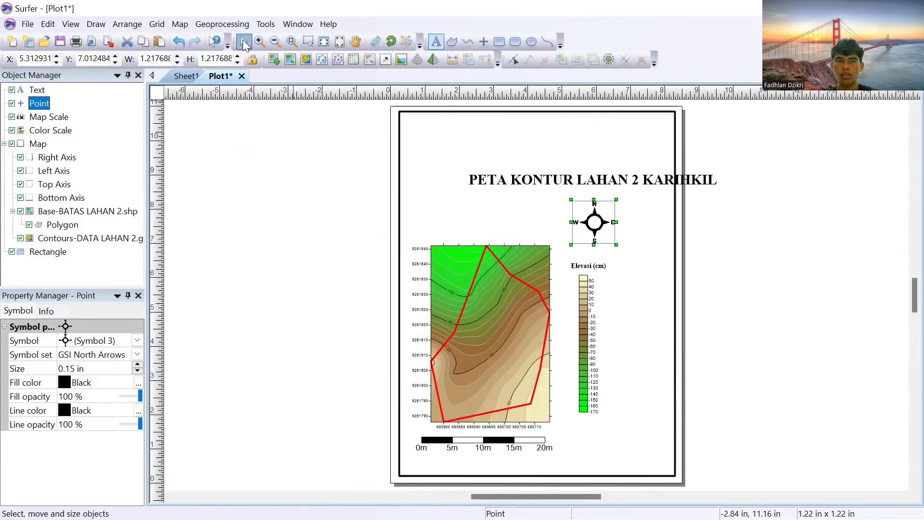
{"action": "left_click", "coordinate": [243, 42]}
{"action": "left_click", "coordinate": [542, 171]}
{"action": "left_click_drag", "start_coordinate": [542, 167], "coordinate": [524, 137]}
{"action": "left_click", "coordinate": [579, 173]}
{"action": "left_click", "coordinate": [594, 214]}
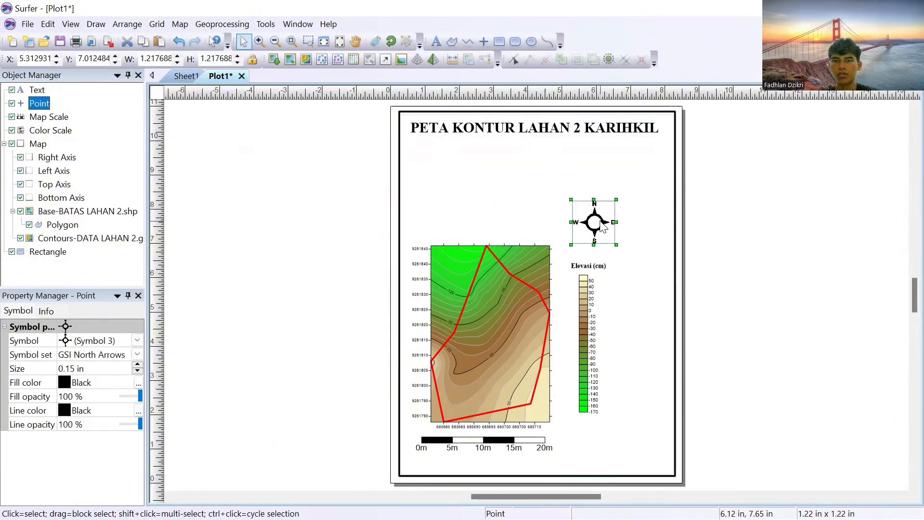
{"action": "left_click_drag", "start_coordinate": [593, 215], "coordinate": [624, 227]}
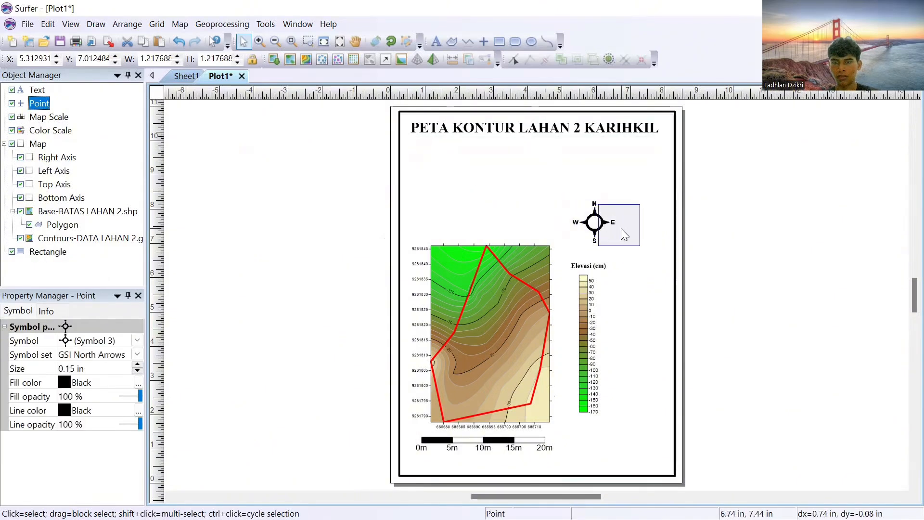
Step: Duplicate the title text and place the copy below the original, above the map
{"action": "left_click", "coordinate": [490, 139]}
{"action": "left_click", "coordinate": [490, 139]}
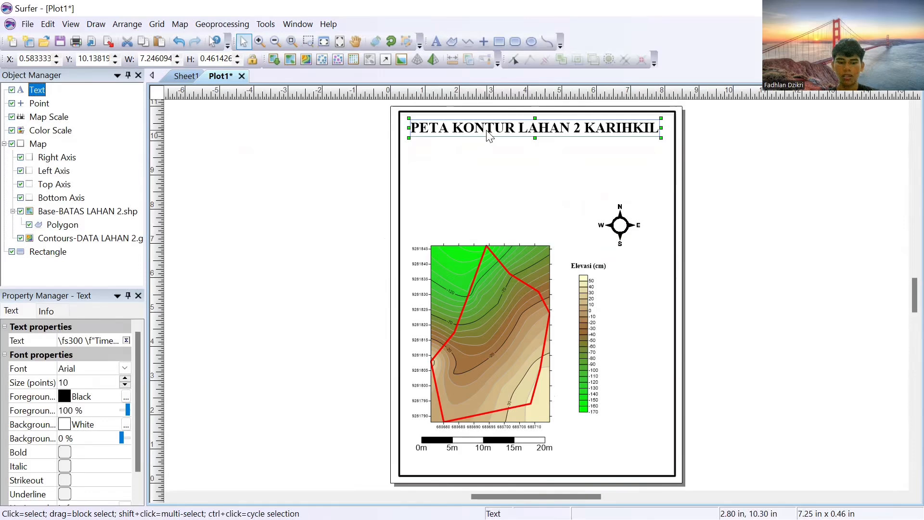
{"action": "right_click", "coordinate": [486, 130]}
{"action": "left_click", "coordinate": [521, 155]}
{"action": "left_click", "coordinate": [481, 159]}
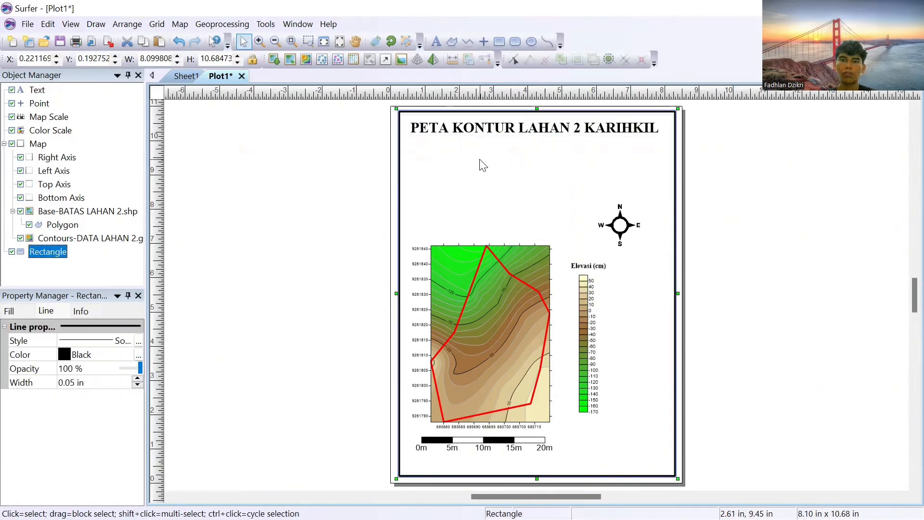
{"action": "key", "text": "ctrl+v"}
{"action": "left_click_drag", "start_coordinate": [540, 294], "coordinate": [547, 169]}
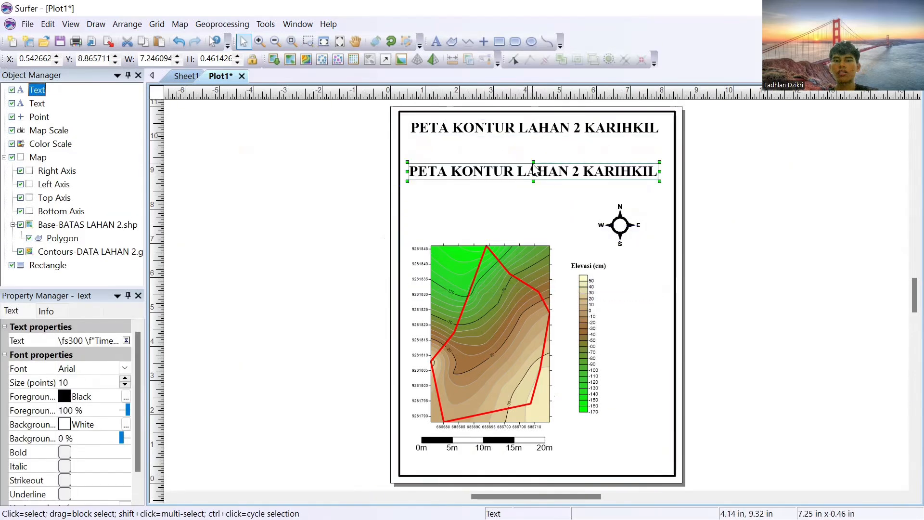
Step: Replace the copied text with four lines: the author's full name, the student number, "2" and "1 MEI 2025"
{"action": "double_click", "coordinate": [554, 178]}
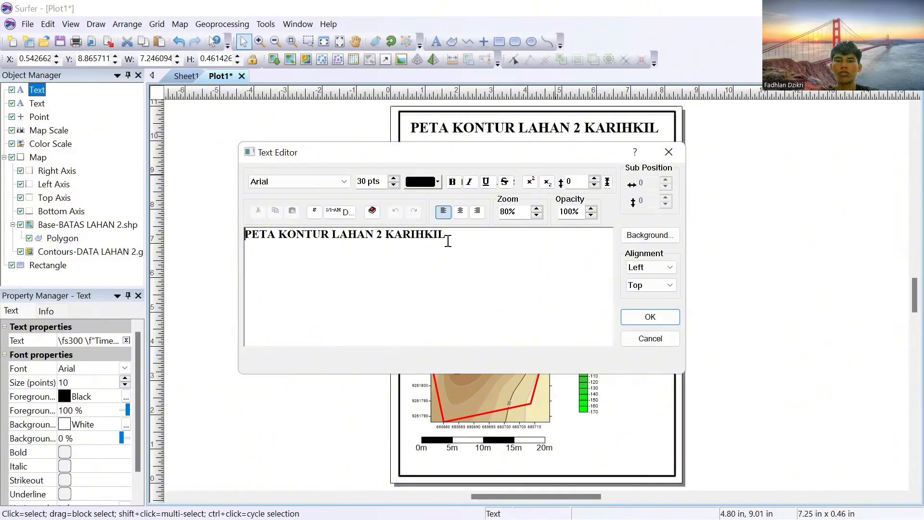
{"action": "left_click_drag", "start_coordinate": [447, 240], "coordinate": [247, 231]}
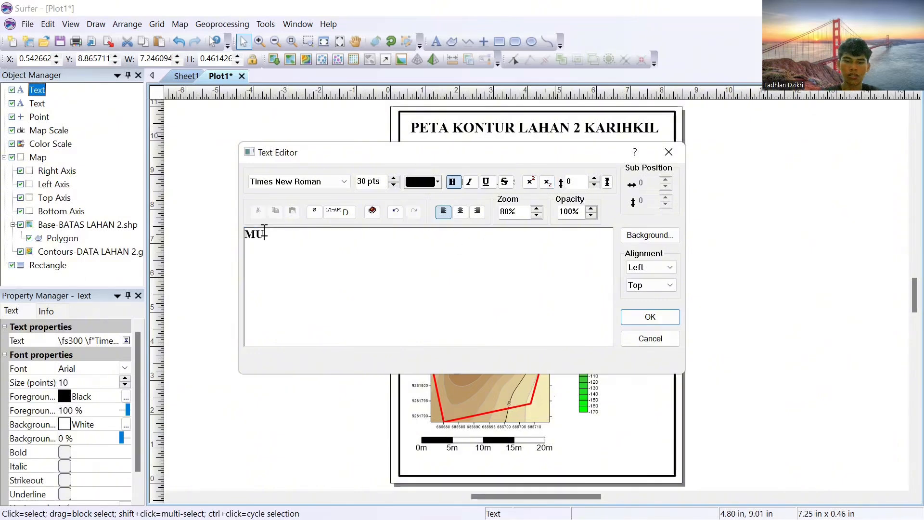
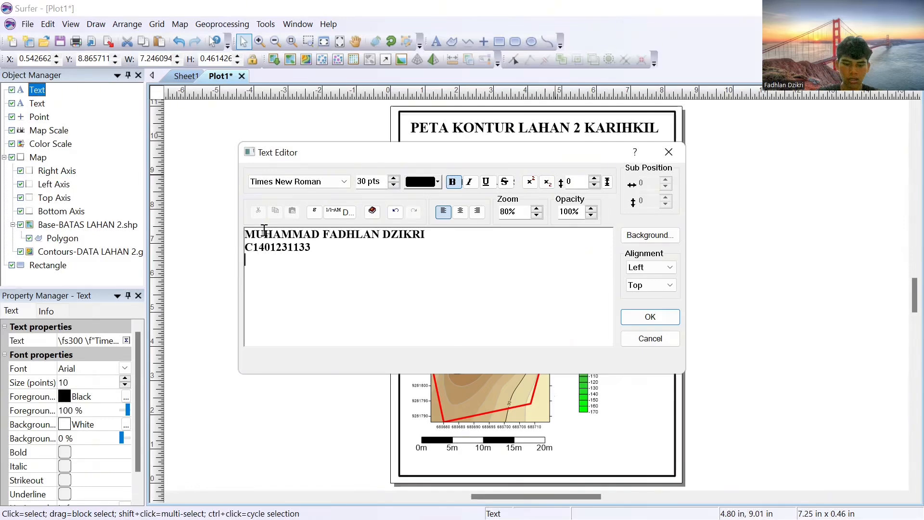
{"action": "key", "text": "Return"}
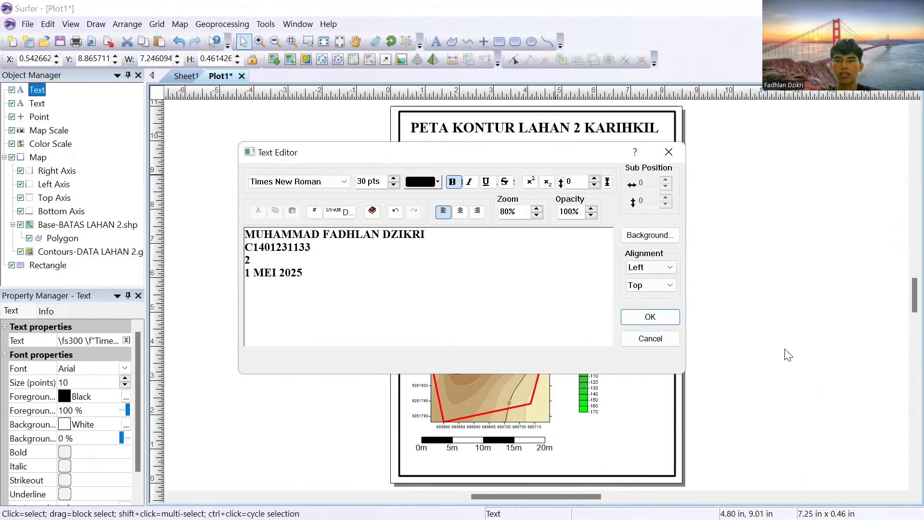
{"action": "left_click", "coordinate": [650, 317]}
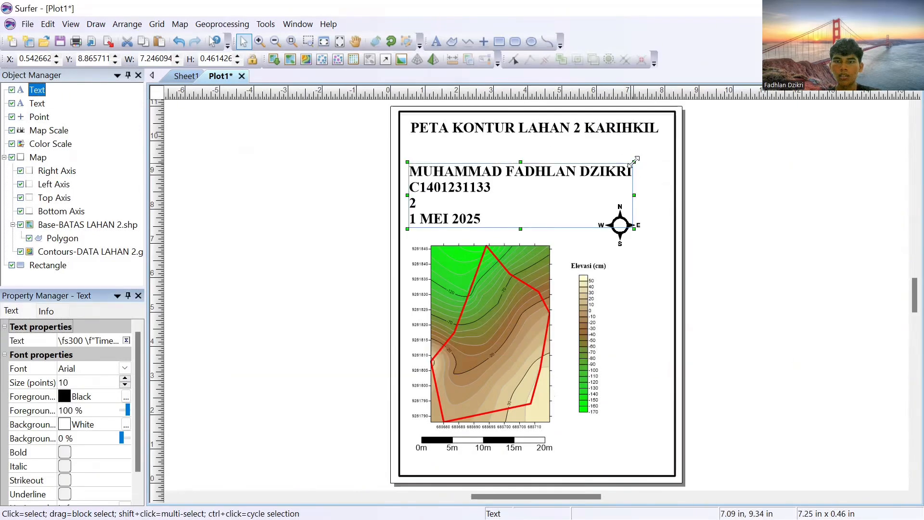
Step: Shrink the four-line text block to about 4.72 by 1.34 in and move it up directly under the title
{"action": "left_click_drag", "start_coordinate": [521, 208], "coordinate": [517, 173]}
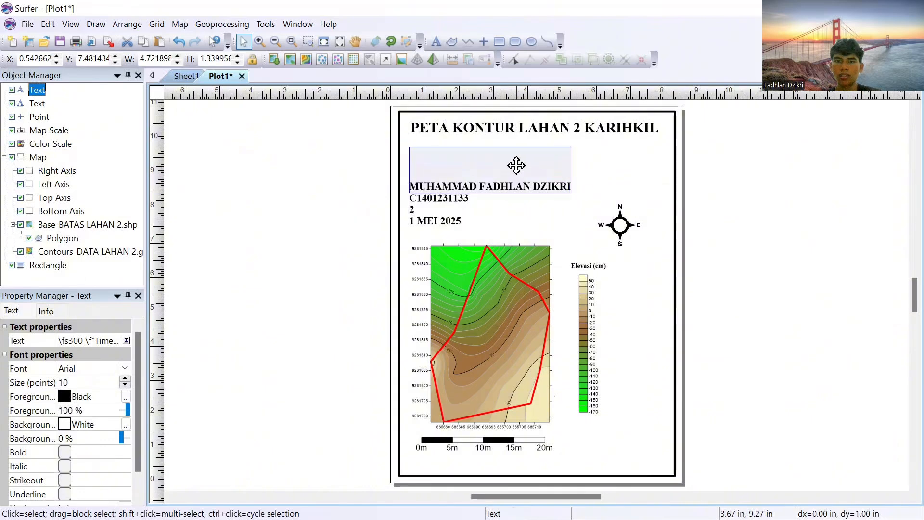
{"action": "left_click", "coordinate": [555, 212]}
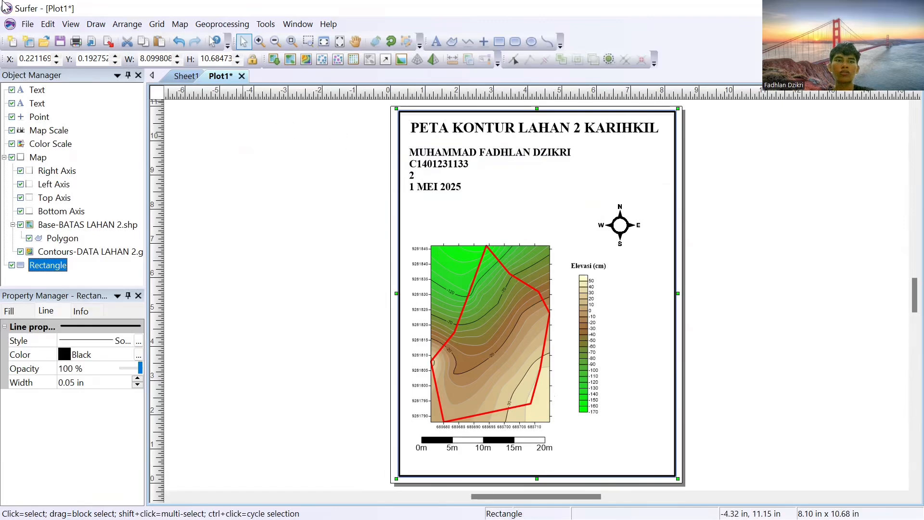
Step: Create a new plot document and draw a border rectangle of about 8.19 by 10.55 in just inside the page edges
{"action": "left_click", "coordinate": [28, 24]}
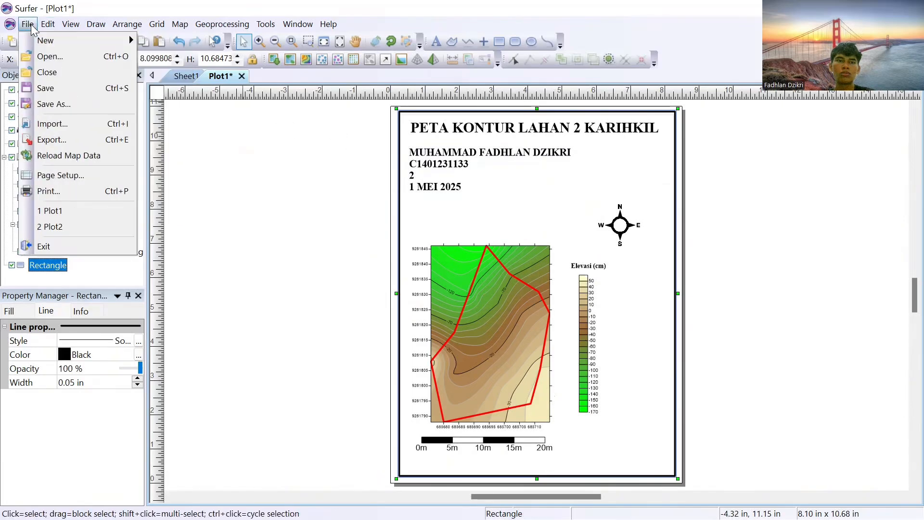
{"action": "mouse_move", "coordinate": [61, 47]}
{"action": "left_click", "coordinate": [163, 41]}
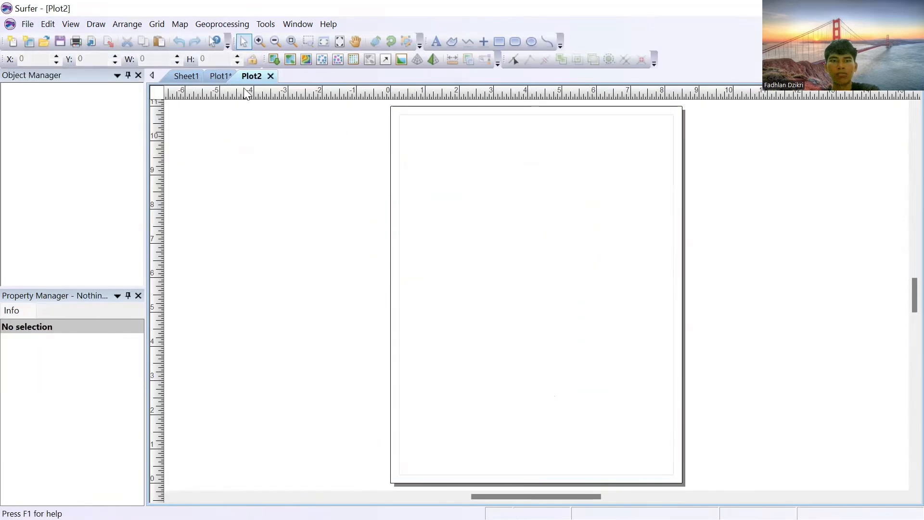
{"action": "left_click", "coordinate": [500, 41]}
{"action": "left_click_drag", "start_coordinate": [396, 112], "coordinate": [677, 474]}
{"action": "left_click", "coordinate": [243, 42]}
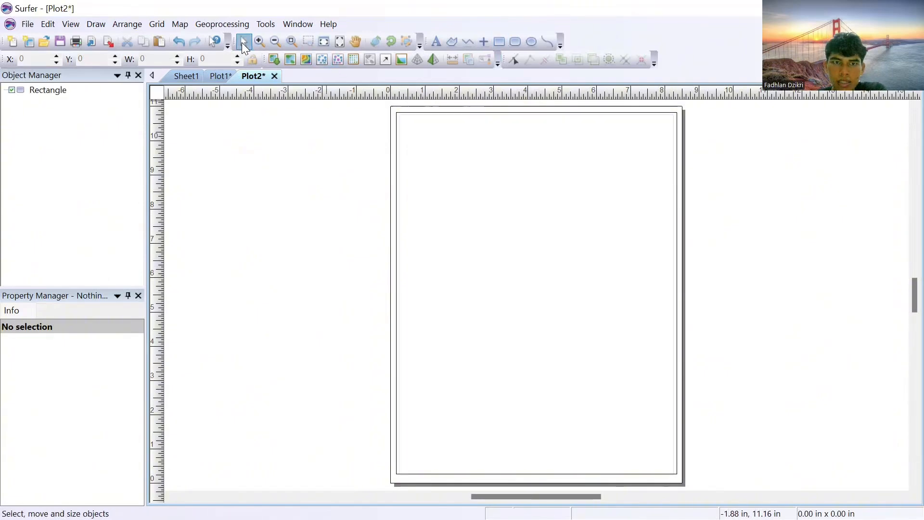
Step: Set the border rectangle's line width to 0.05 in
{"action": "left_click", "coordinate": [406, 117]}
{"action": "left_click", "coordinate": [138, 379]}
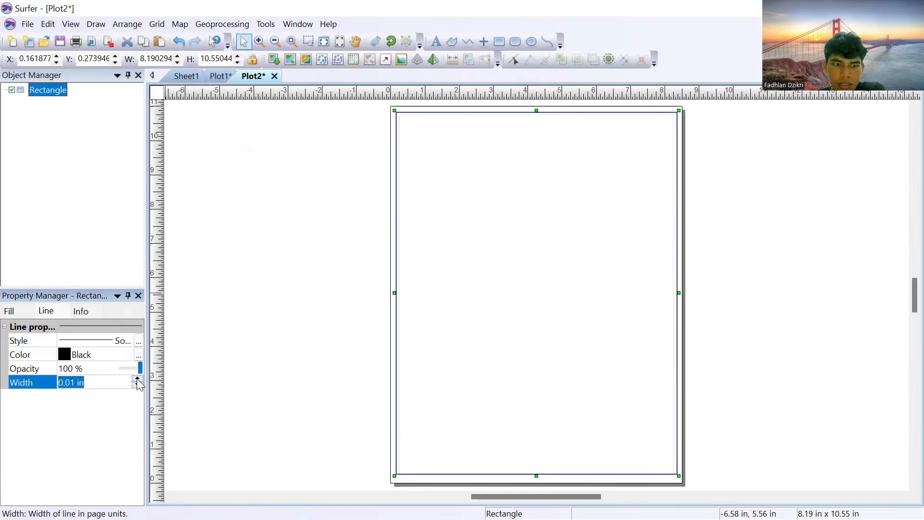
{"action": "left_click", "coordinate": [137, 379]}
{"action": "left_click", "coordinate": [137, 379]}
{"action": "left_click", "coordinate": [318, 241]}
{"action": "left_click", "coordinate": [441, 112]}
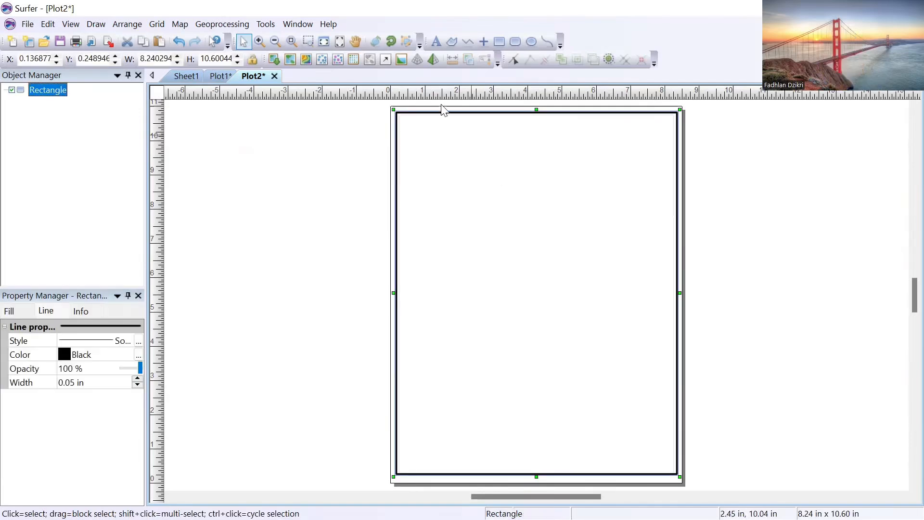
Step: Create a 3D surface map from the DATA LAHAN 2 grid file
{"action": "left_click", "coordinate": [183, 25]}
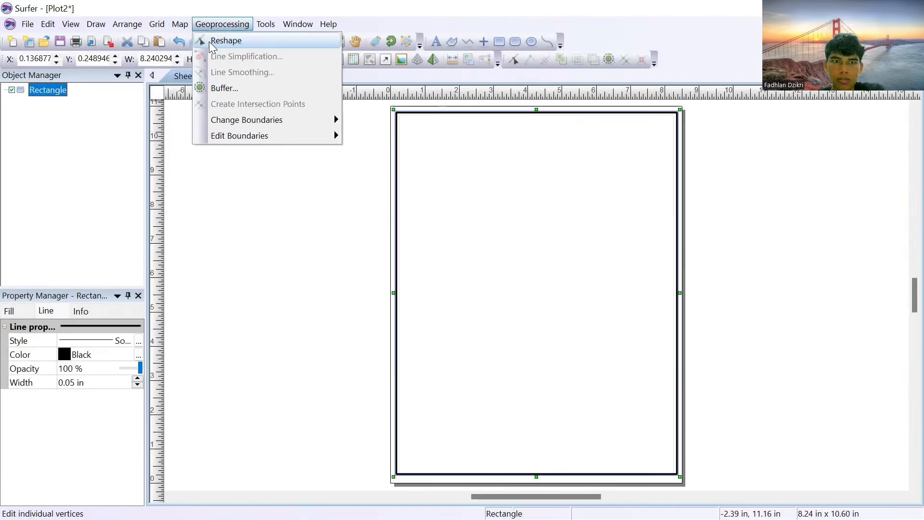
{"action": "mouse_move", "coordinate": [217, 41]}
{"action": "left_click", "coordinate": [352, 236]}
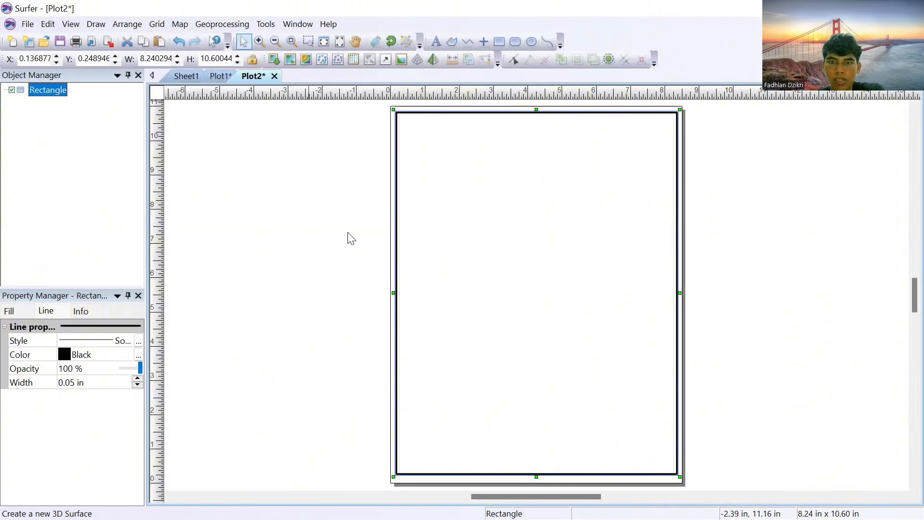
{"action": "left_click", "coordinate": [379, 265]}
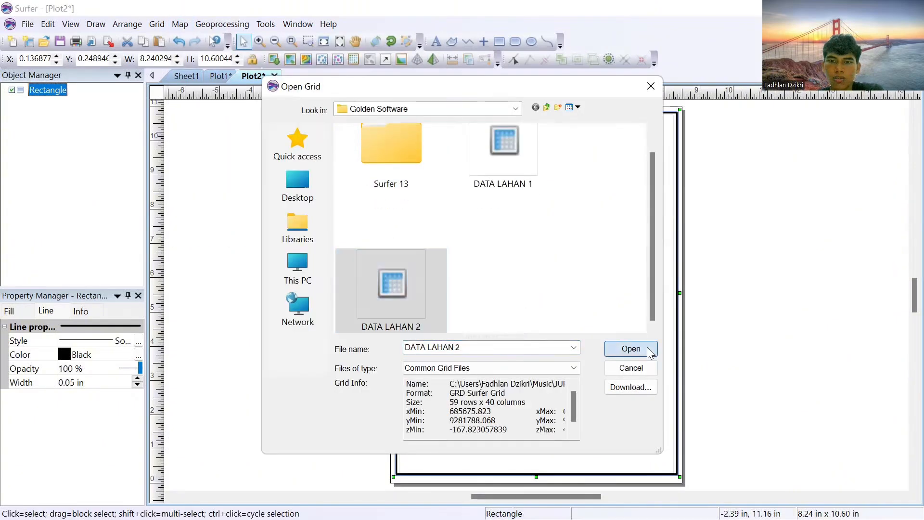
{"action": "left_click", "coordinate": [628, 348]}
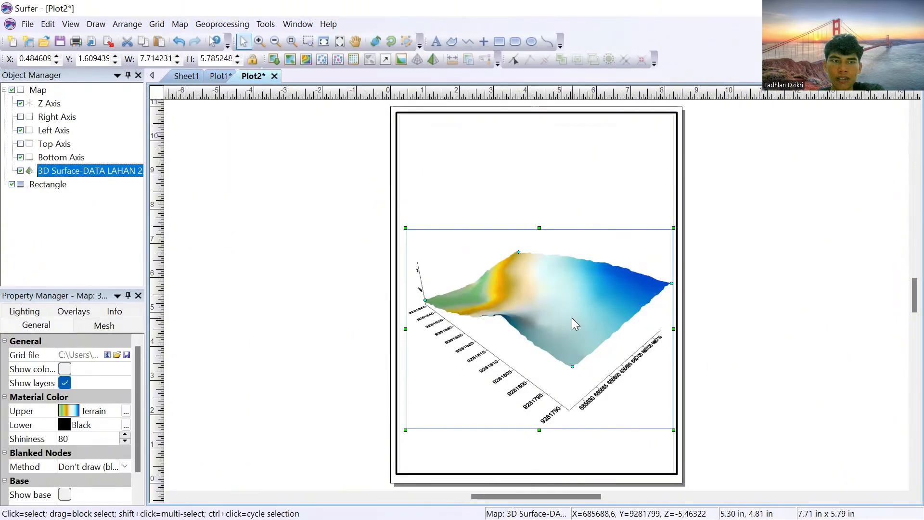
Step: Add BATAS LAHAN 2.shp to the 3D surface map as a base layer
{"action": "right_click", "coordinate": [82, 172]}
{"action": "mouse_move", "coordinate": [140, 355]}
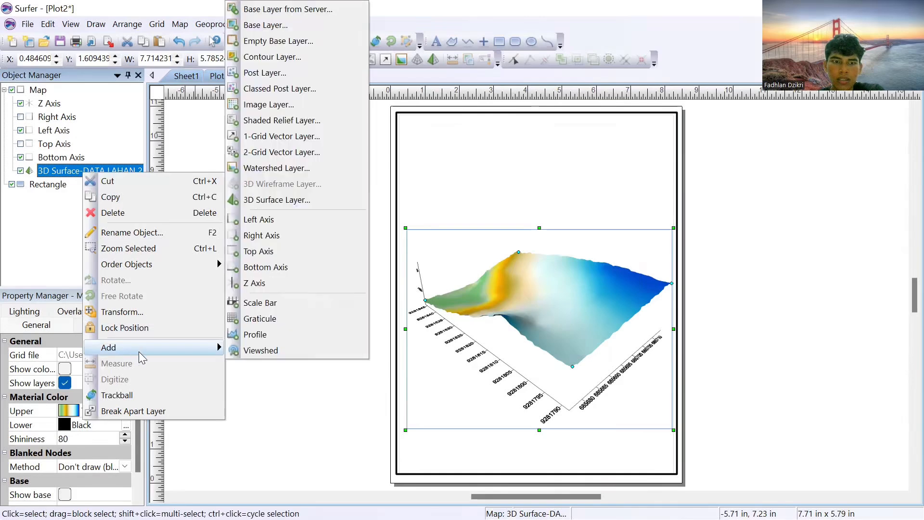
{"action": "left_click", "coordinate": [265, 25]}
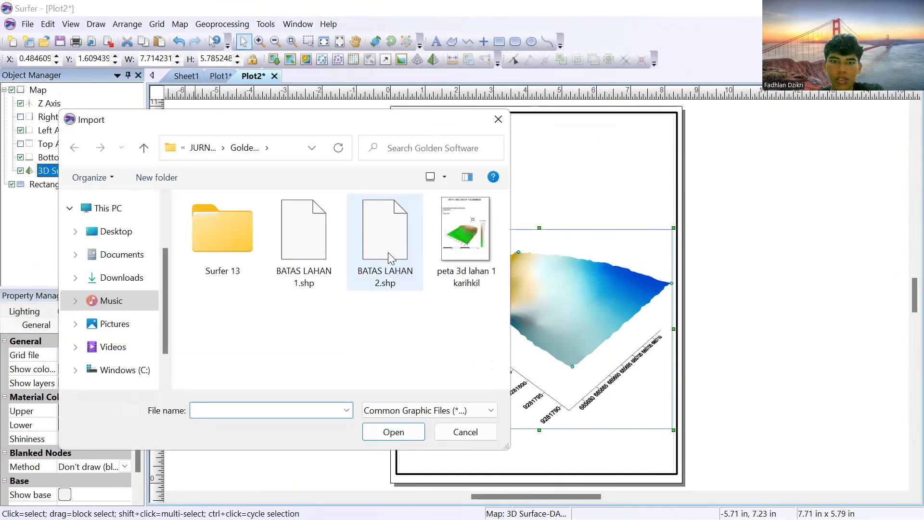
{"action": "left_click", "coordinate": [388, 251]}
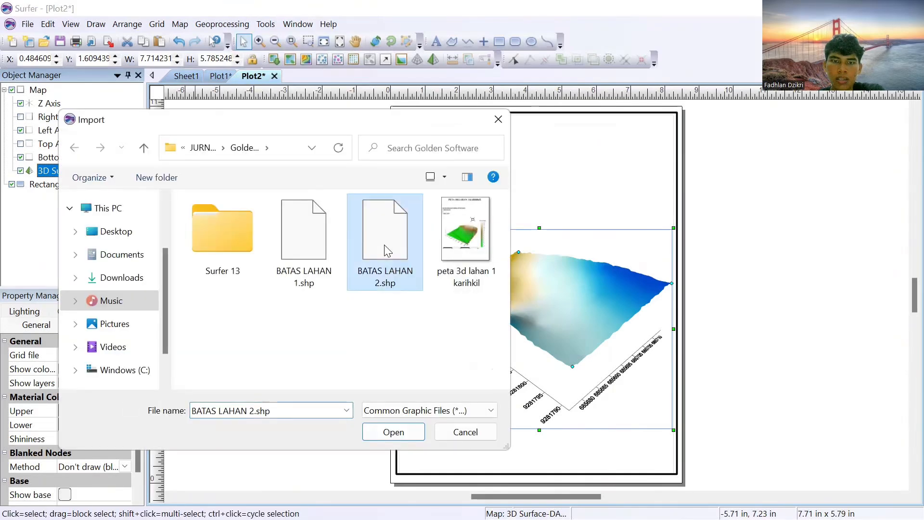
{"action": "left_click", "coordinate": [393, 431]}
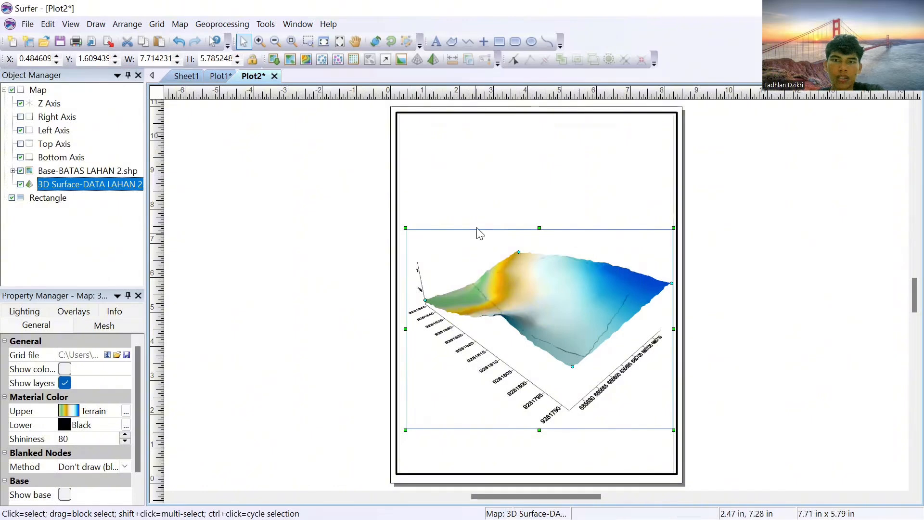
Step: Set the line color of the BATAS LAHAN 2 boundary polygon to red and increase its line width
{"action": "left_click", "coordinate": [12, 171]}
{"action": "left_click", "coordinate": [62, 185]}
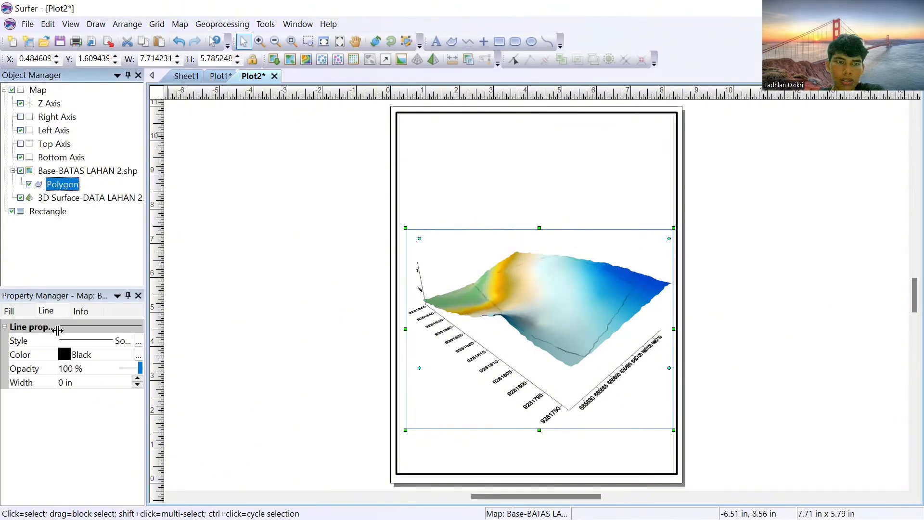
{"action": "left_click", "coordinate": [69, 355]}
{"action": "left_click", "coordinate": [132, 383]}
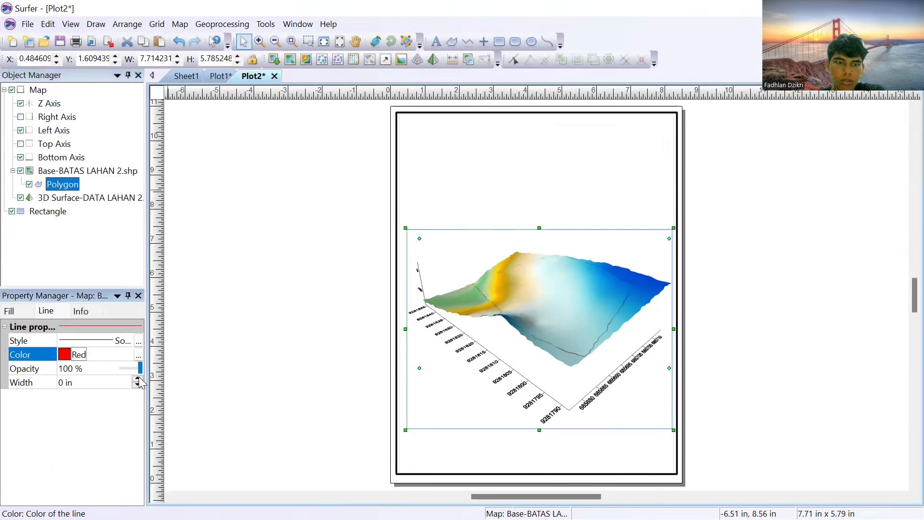
{"action": "double_click", "coordinate": [138, 380]}
{"action": "left_click", "coordinate": [93, 266]}
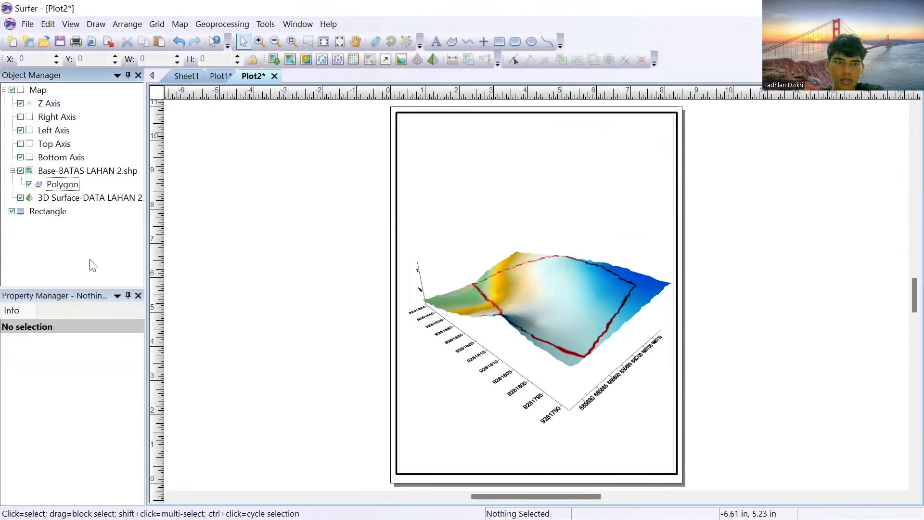
Step: Examine the map's limits, frame, view and scale properties and the BATAS LAHAN 2 base layer's label settings
{"action": "left_click", "coordinate": [39, 91]}
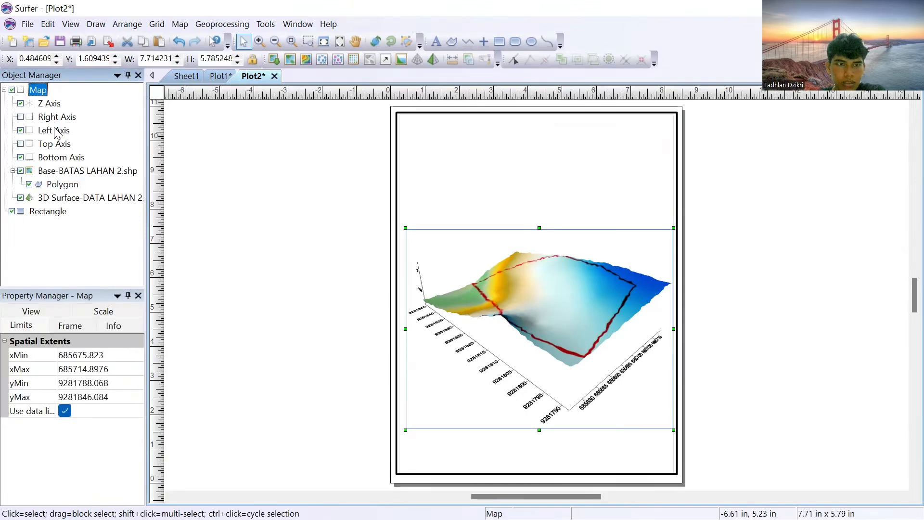
{"action": "left_click", "coordinate": [68, 327]}
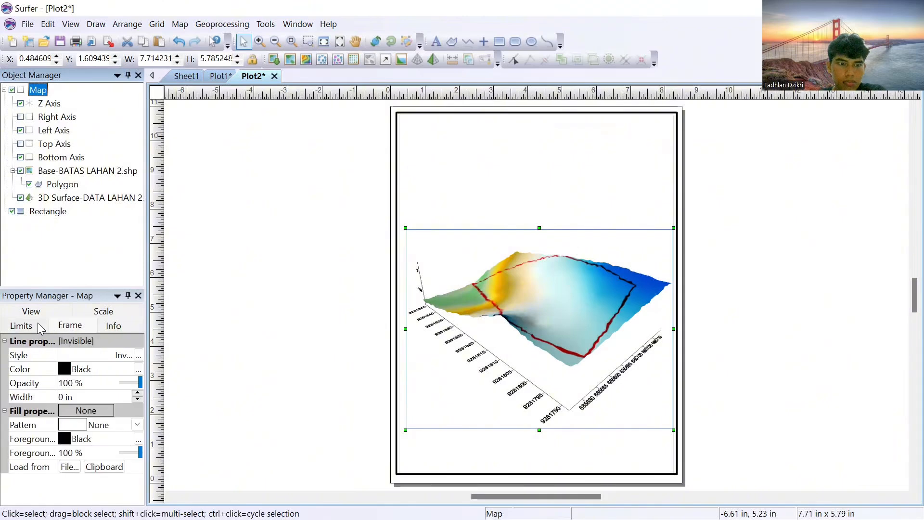
{"action": "left_click", "coordinate": [22, 325]}
{"action": "left_click", "coordinate": [31, 311]}
{"action": "left_click", "coordinate": [86, 313]}
{"action": "left_click", "coordinate": [102, 312]}
{"action": "left_click", "coordinate": [31, 326]}
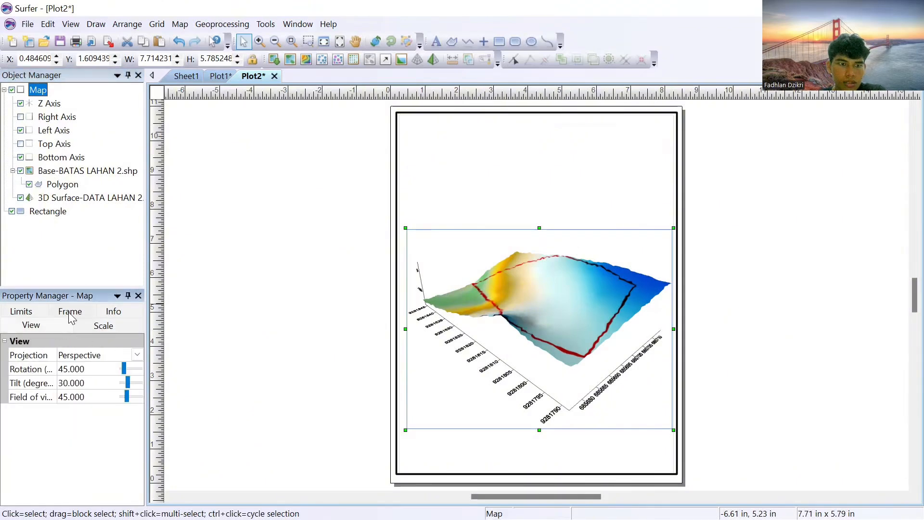
{"action": "left_click", "coordinate": [70, 311]}
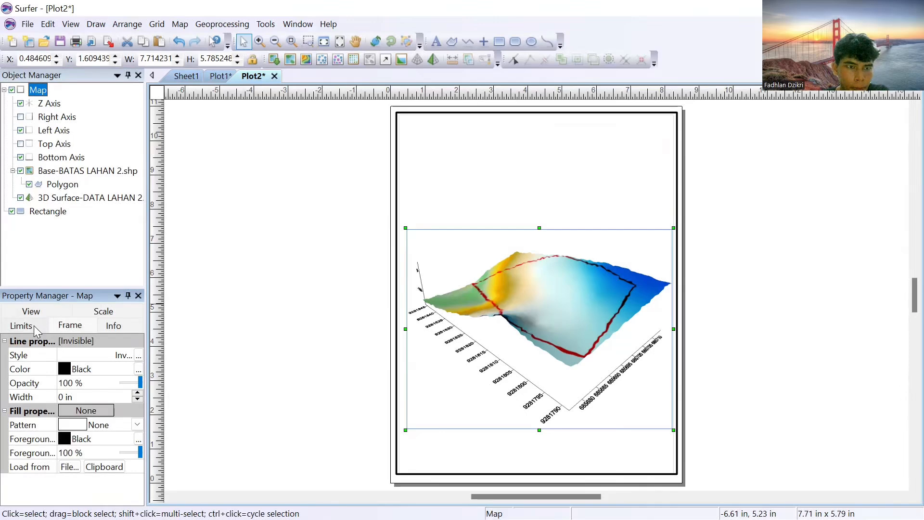
{"action": "left_click", "coordinate": [30, 311]}
{"action": "left_click", "coordinate": [70, 169]}
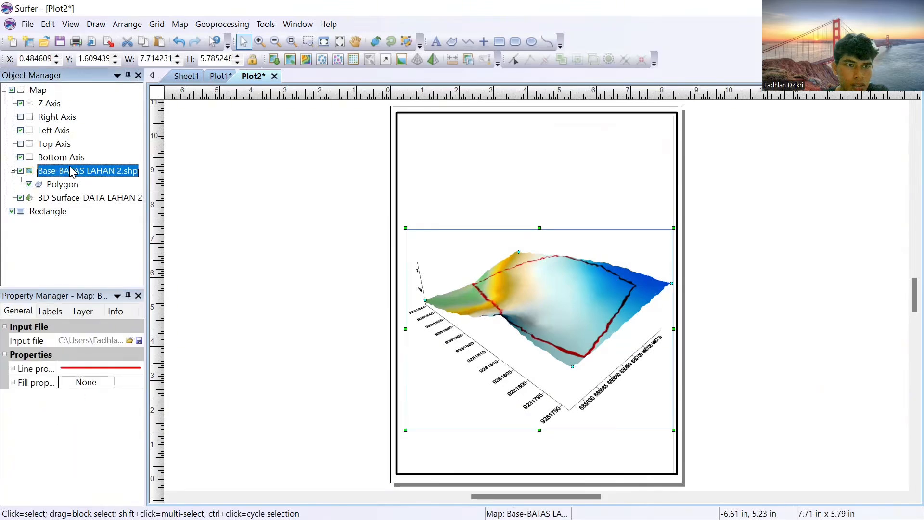
{"action": "left_click", "coordinate": [50, 311]}
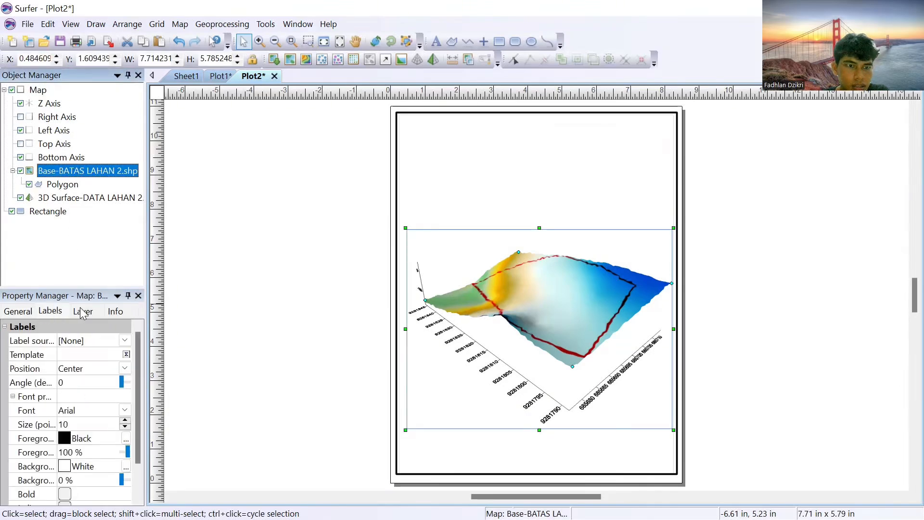
{"action": "scroll", "coordinate": [71, 361], "scroll_direction": "down", "scroll_amount": 1}
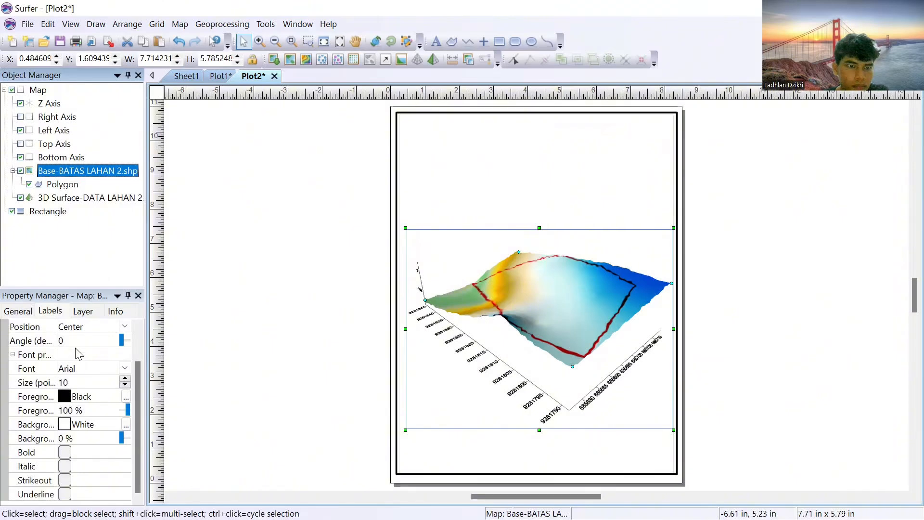
{"action": "scroll", "coordinate": [79, 353], "scroll_direction": "up", "scroll_amount": 1}
Step: Show the color scale for the DATA LAHAN 2 3D surface and set the surface's upper material color to Land2
{"action": "left_click", "coordinate": [97, 201]}
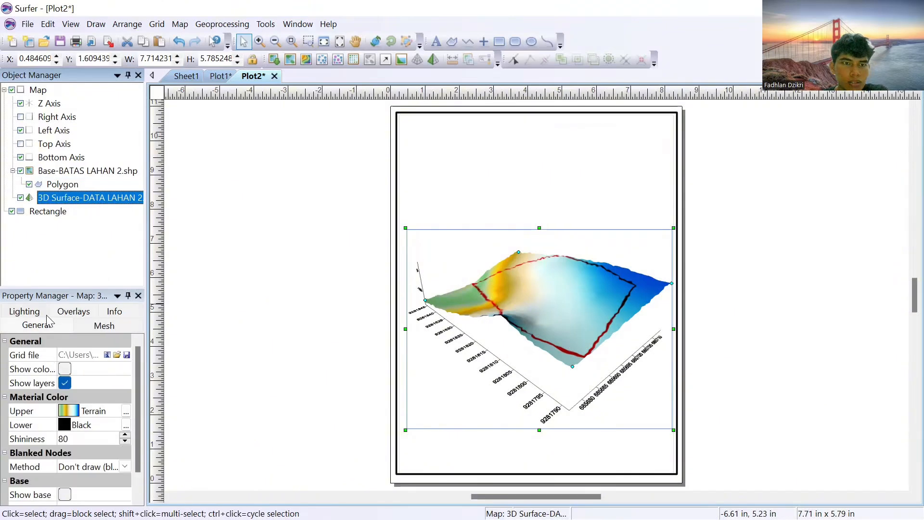
{"action": "left_click", "coordinate": [68, 370]}
{"action": "scroll", "coordinate": [66, 385], "scroll_direction": "down", "scroll_amount": 1}
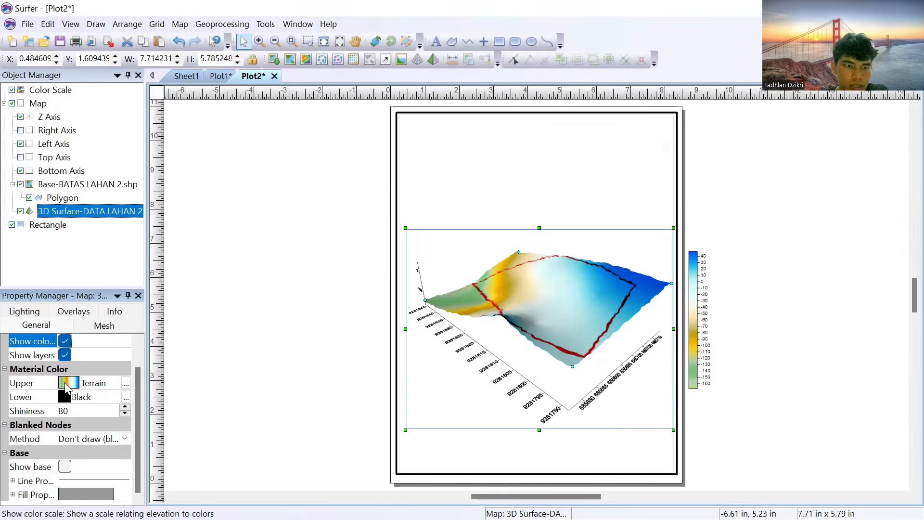
{"action": "left_click", "coordinate": [66, 385]}
{"action": "scroll", "coordinate": [123, 423], "scroll_direction": "down", "scroll_amount": 3}
{"action": "scroll", "coordinate": [124, 418], "scroll_direction": "up", "scroll_amount": 1}
{"action": "scroll", "coordinate": [126, 410], "scroll_direction": "down", "scroll_amount": 1}
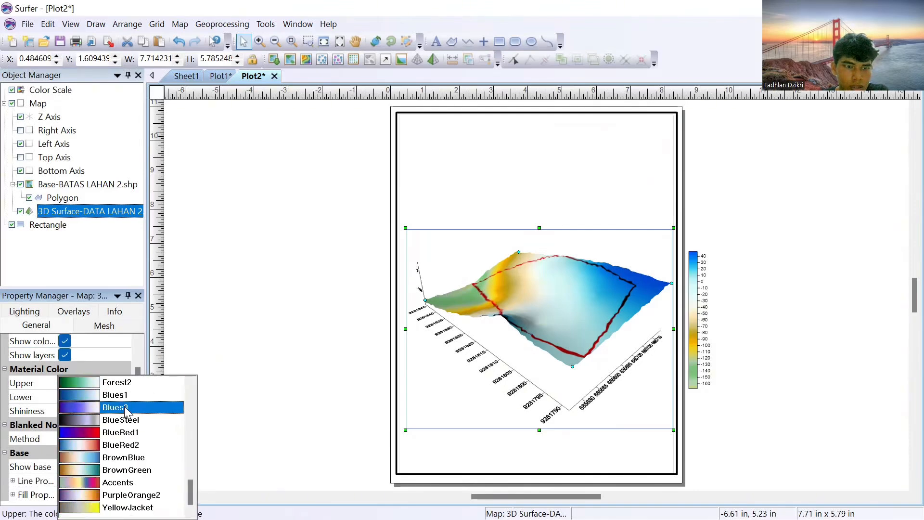
{"action": "scroll", "coordinate": [126, 410], "scroll_direction": "up", "scroll_amount": 3}
{"action": "left_click", "coordinate": [120, 394]}
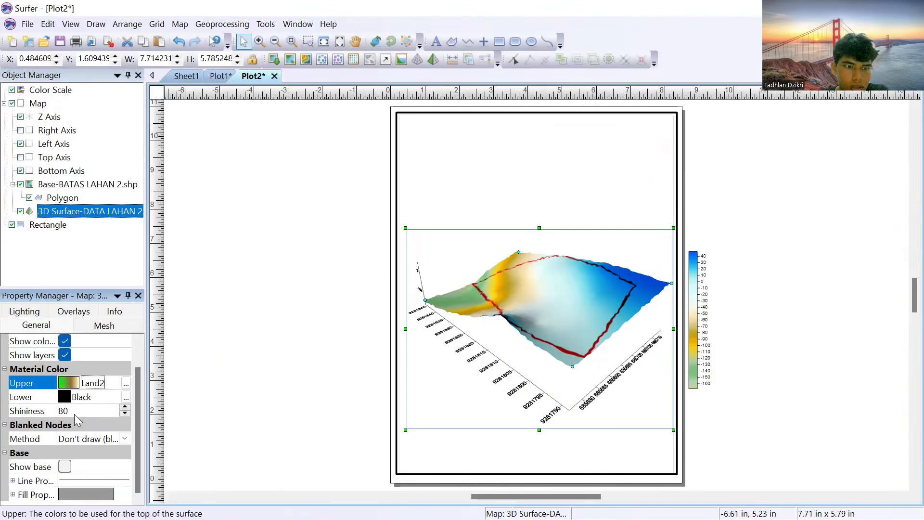
Step: Show the solid base below the 3D surface and set its fill color to Brown
{"action": "left_click", "coordinate": [62, 465]}
{"action": "left_click", "coordinate": [63, 465]}
{"action": "left_click", "coordinate": [62, 466]}
{"action": "left_click", "coordinate": [64, 465]}
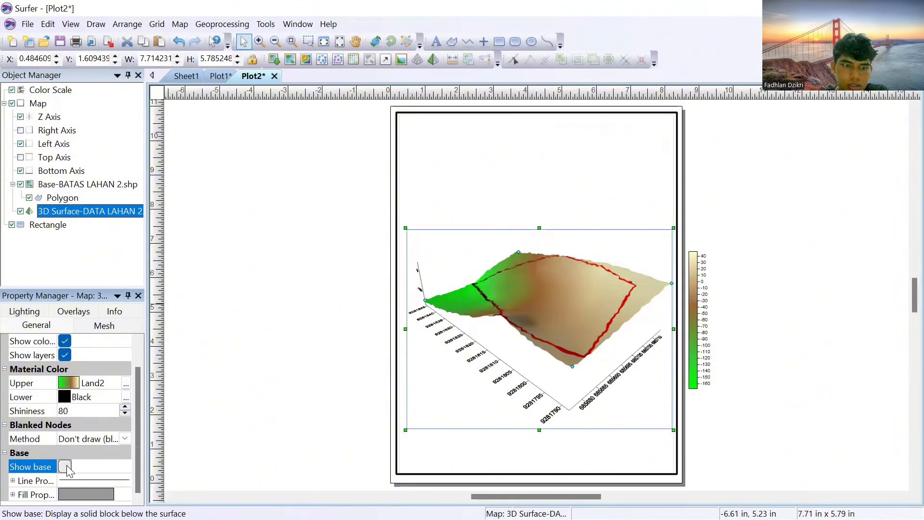
{"action": "left_click", "coordinate": [65, 466]}
{"action": "double_click", "coordinate": [34, 494]}
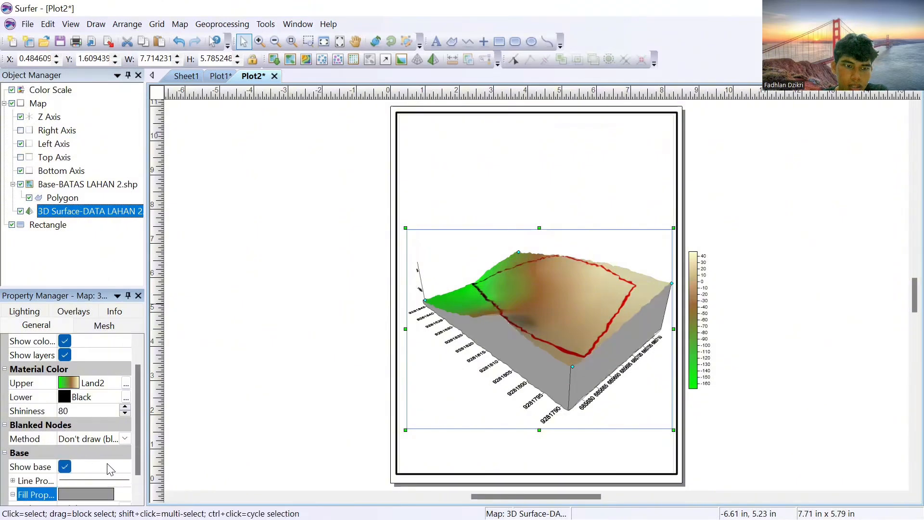
{"action": "left_click", "coordinate": [96, 494]}
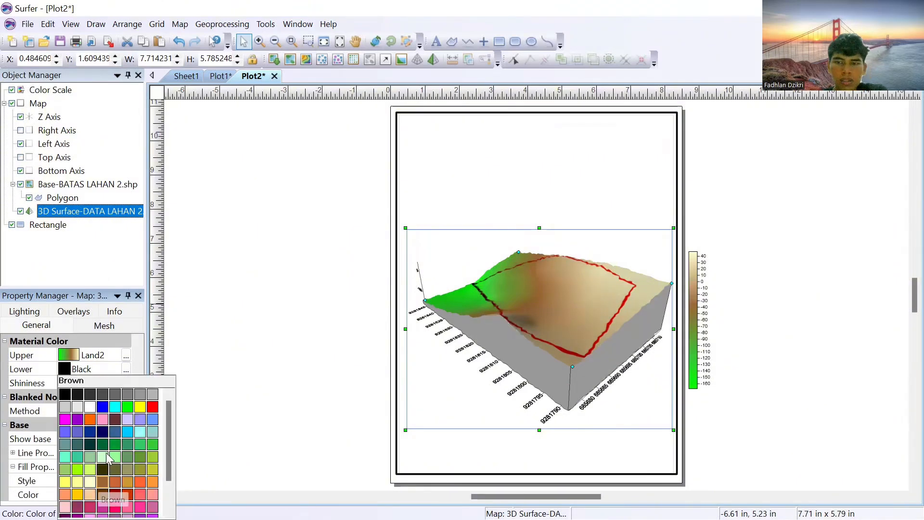
{"action": "left_click", "coordinate": [102, 482]}
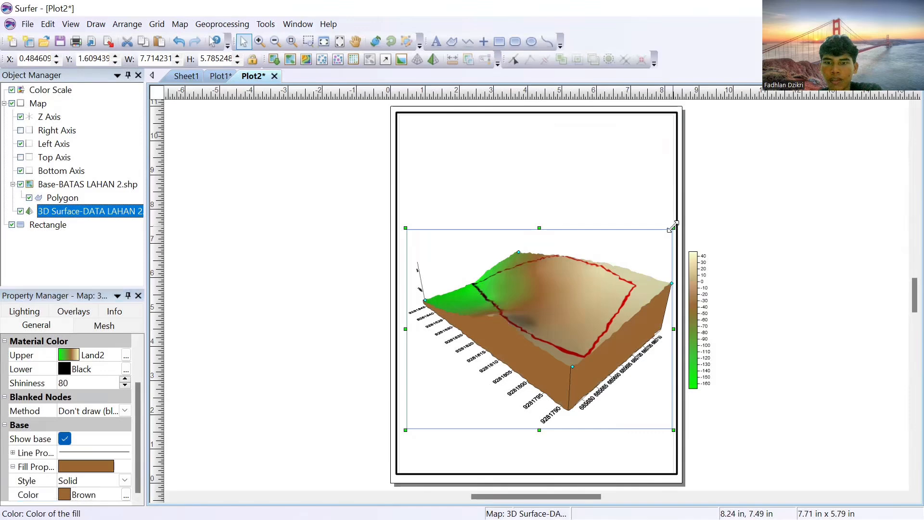
Step: Shrink the 3D surface map to about 4.64 x 3.48 in and place the color scale beside it inside the border
{"action": "left_click_drag", "start_coordinate": [674, 226], "coordinate": [568, 306]}
{"action": "left_click_drag", "start_coordinate": [510, 342], "coordinate": [505, 315]}
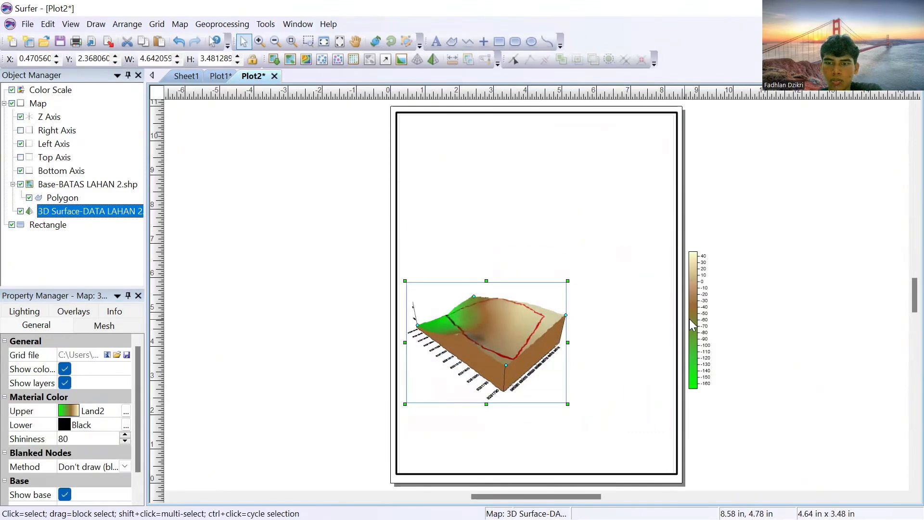
{"action": "left_click_drag", "start_coordinate": [692, 323], "coordinate": [616, 334]}
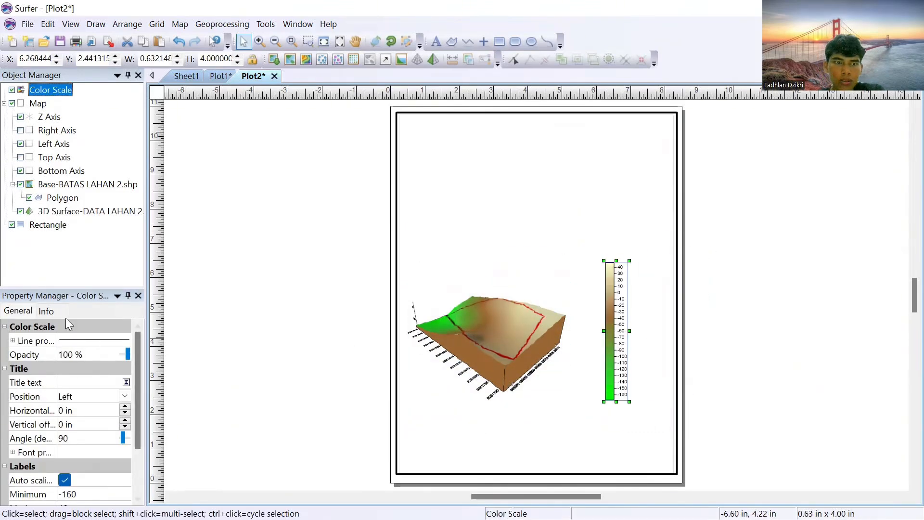
Step: Give the color scale the title "Elevasi (cm)" in bold Times New Roman
{"action": "left_click", "coordinate": [84, 381]}
{"action": "type", "text": "Elevasi (cm"}
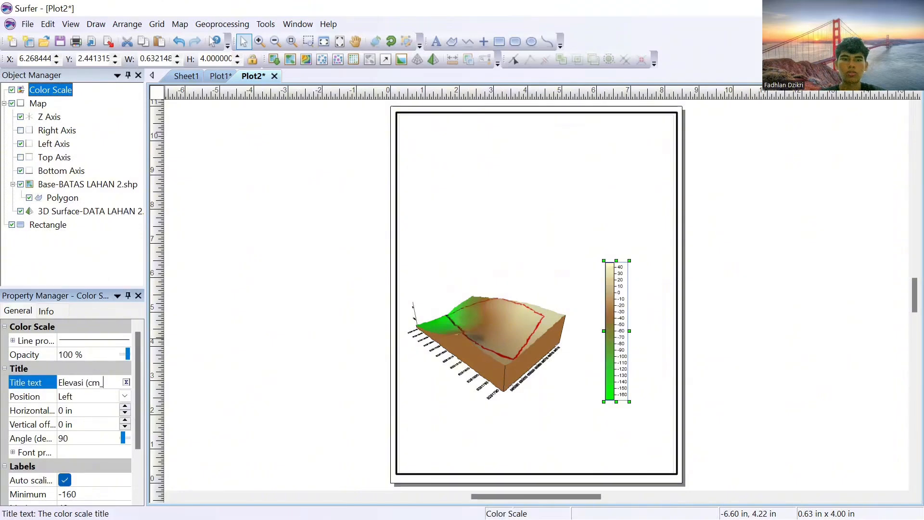
{"action": "left_click", "coordinate": [127, 382]}
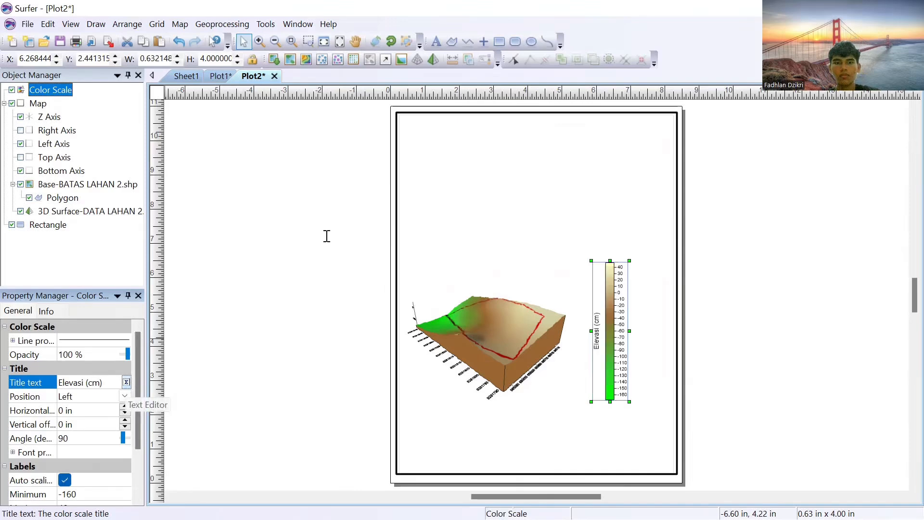
{"action": "left_click", "coordinate": [305, 178]}
{"action": "type", "text": "ti"}
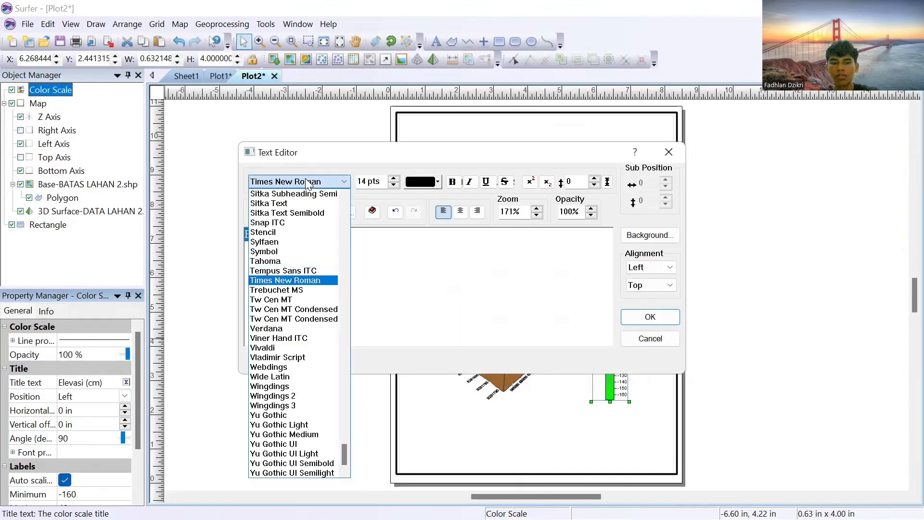
{"action": "left_click", "coordinate": [315, 281]}
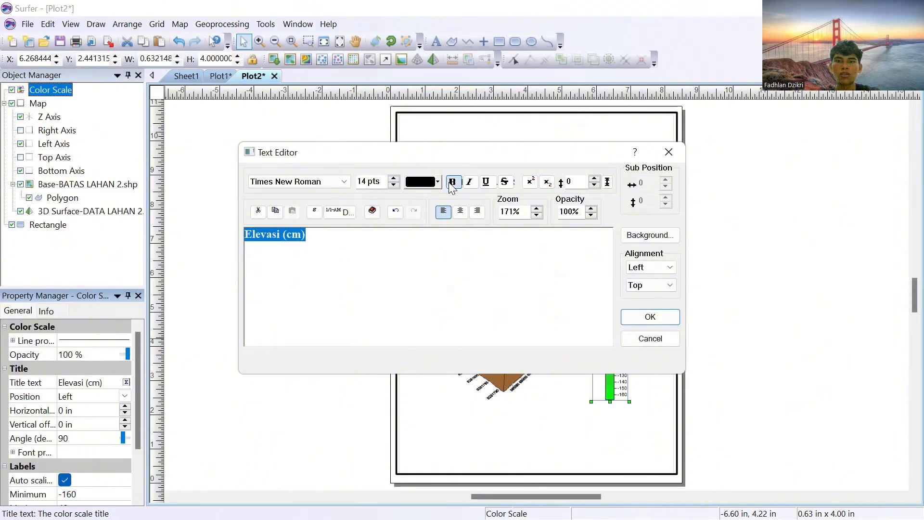
{"action": "key", "text": "Return"}
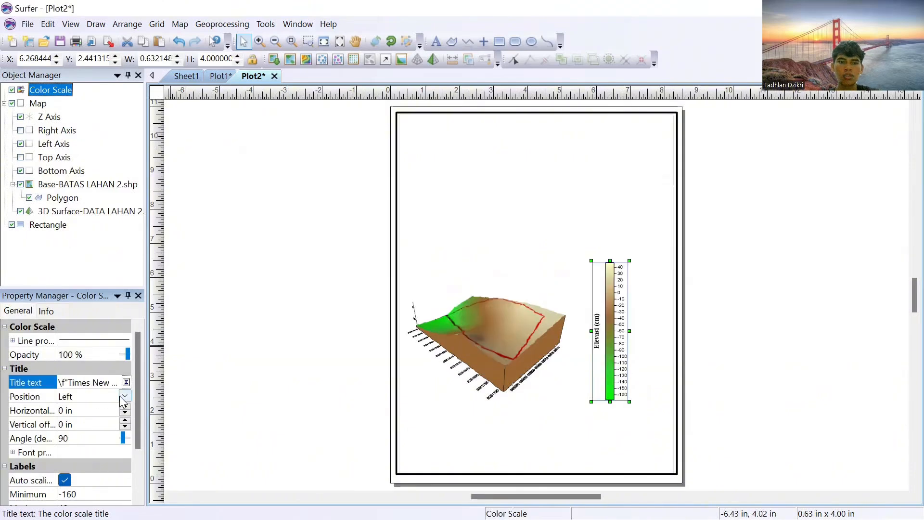
Step: Set the color scale's title position to Top and move the color scale closer to the 3D surface
{"action": "left_click", "coordinate": [99, 397]}
{"action": "left_click", "coordinate": [95, 434]}
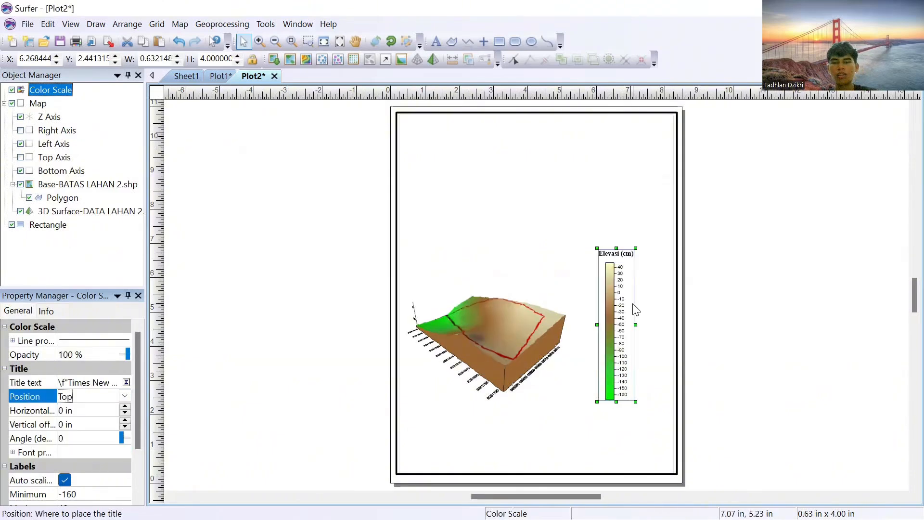
{"action": "left_click_drag", "start_coordinate": [625, 309], "coordinate": [611, 315]}
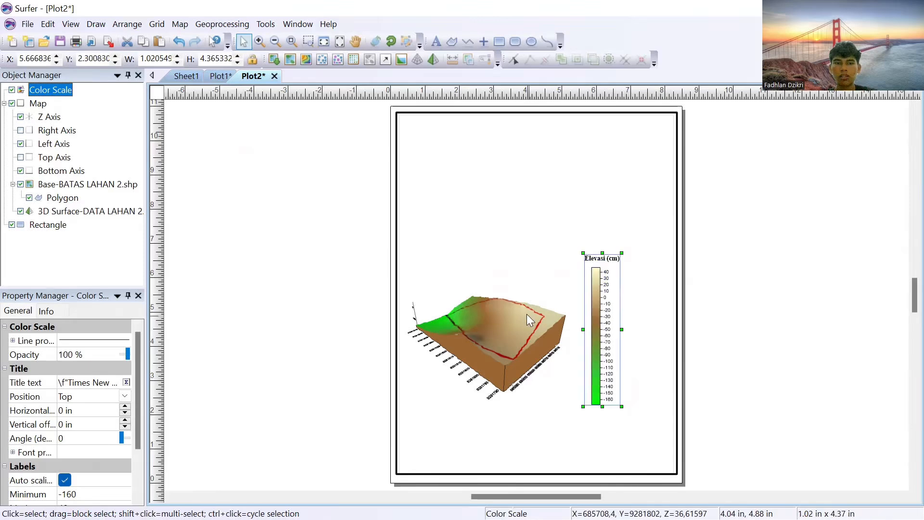
Step: Examine the 3D surface's mesh and lighting settings, the base layer's label settings, the map's view settings and the color scale's label settings
{"action": "left_click", "coordinate": [398, 263]}
{"action": "left_click", "coordinate": [63, 212]}
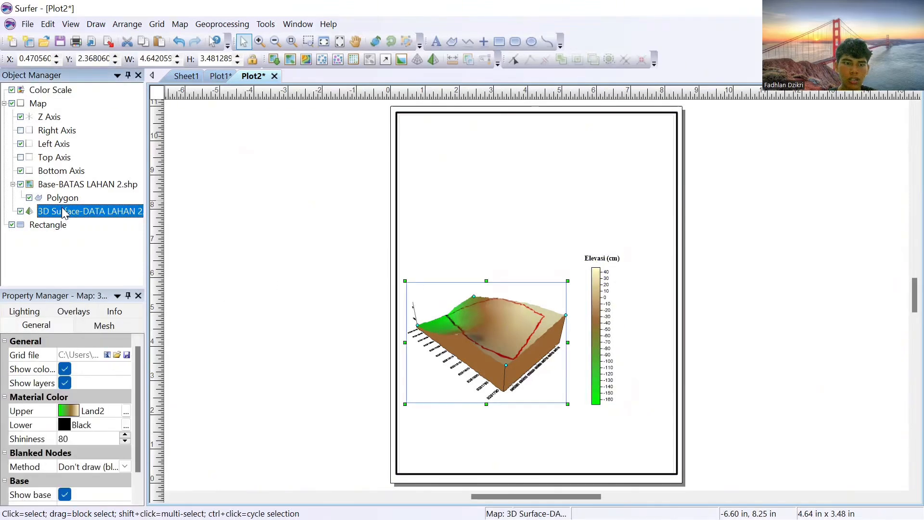
{"action": "left_click", "coordinate": [71, 314]}
{"action": "left_click", "coordinate": [104, 312]}
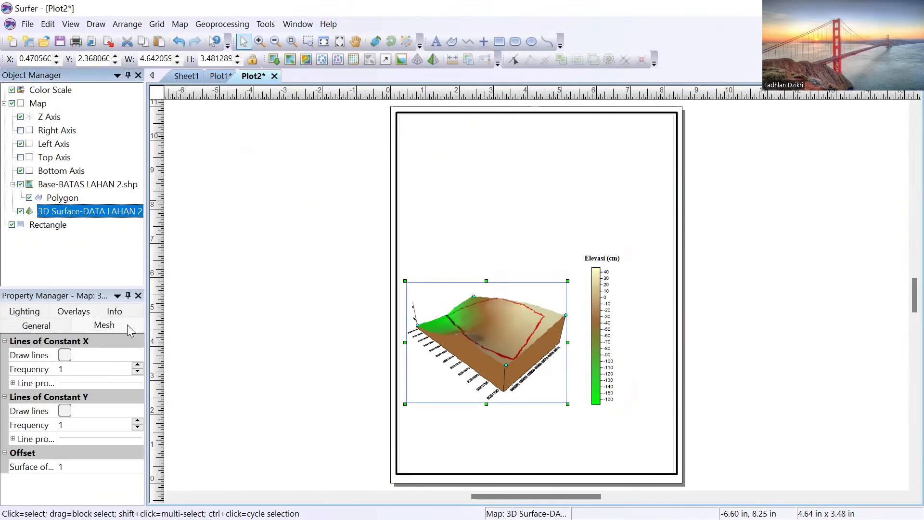
{"action": "left_click", "coordinate": [36, 325]}
{"action": "left_click", "coordinate": [24, 311]}
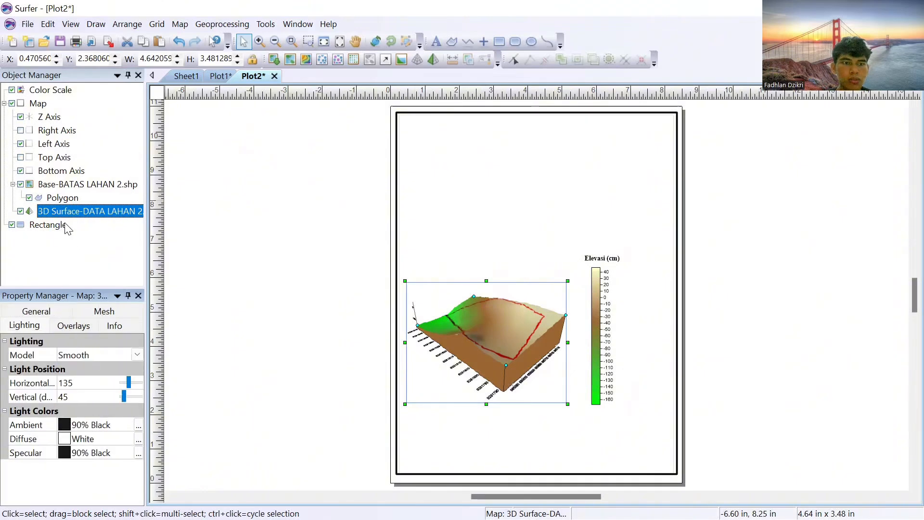
{"action": "left_click", "coordinate": [48, 224]}
{"action": "left_click", "coordinate": [72, 195]}
{"action": "left_click", "coordinate": [81, 185]}
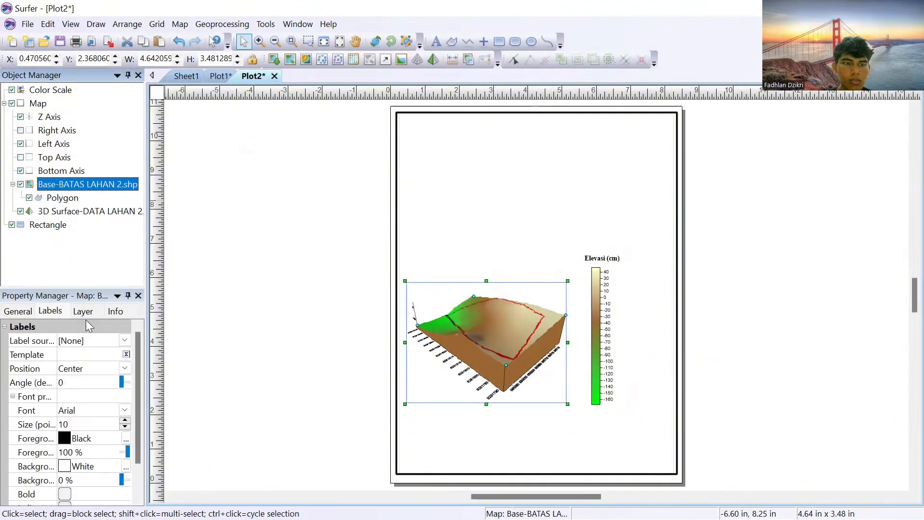
{"action": "scroll", "coordinate": [91, 372], "scroll_direction": "down", "scroll_amount": 1}
{"action": "scroll", "coordinate": [87, 365], "scroll_direction": "up", "scroll_amount": 1}
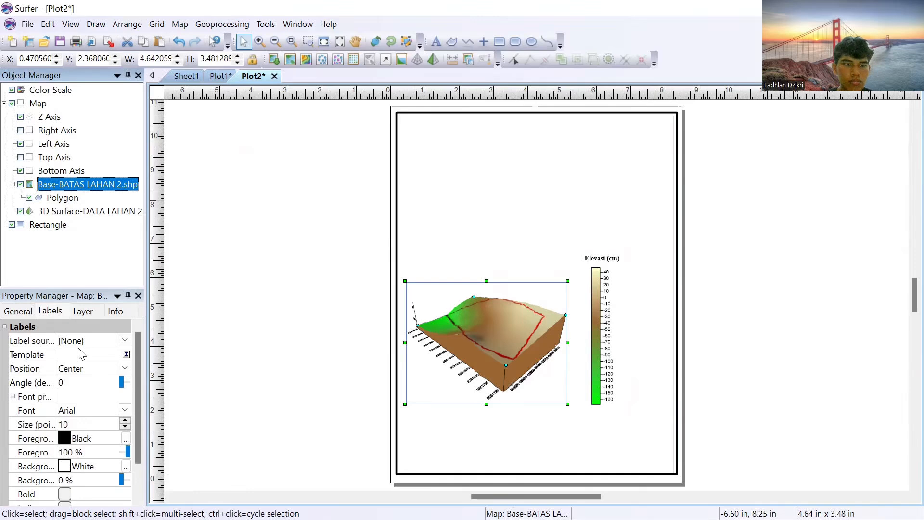
{"action": "scroll", "coordinate": [79, 358], "scroll_direction": "down", "scroll_amount": 1}
{"action": "scroll", "coordinate": [77, 359], "scroll_direction": "up", "scroll_amount": 1}
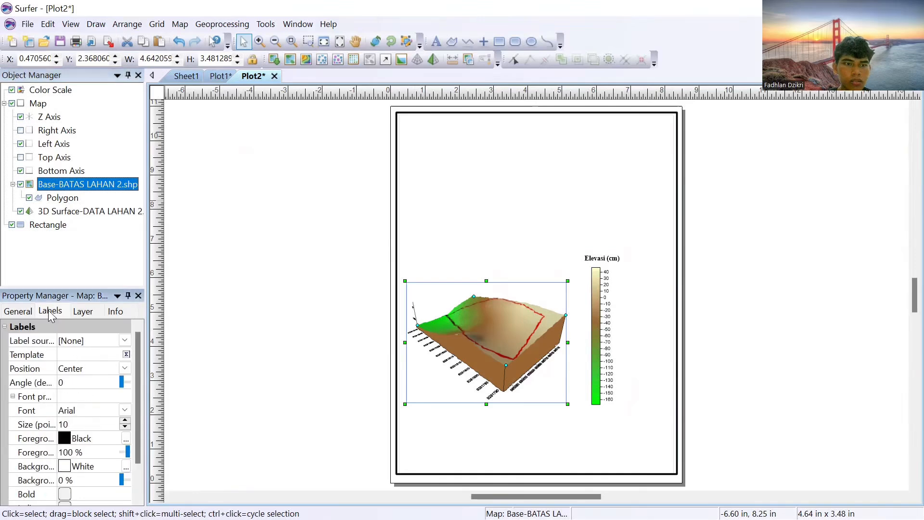
{"action": "left_click", "coordinate": [18, 312]}
{"action": "left_click", "coordinate": [50, 310]}
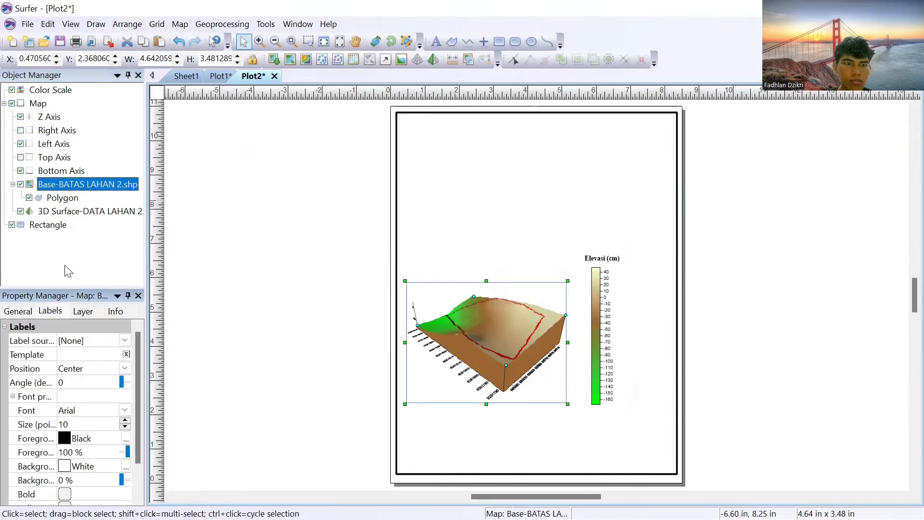
{"action": "left_click", "coordinate": [72, 171]}
{"action": "left_click", "coordinate": [38, 104]}
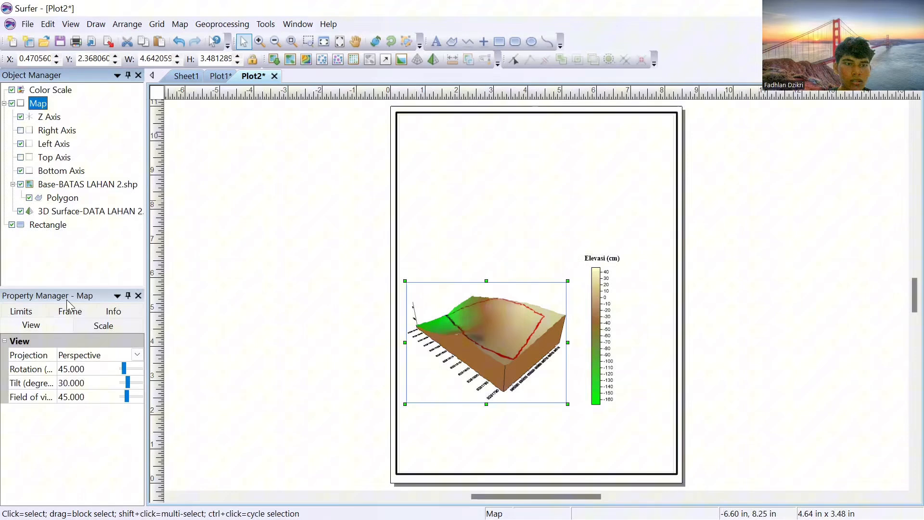
{"action": "left_click", "coordinate": [68, 89]}
{"action": "scroll", "coordinate": [81, 374], "scroll_direction": "down", "scroll_amount": 2}
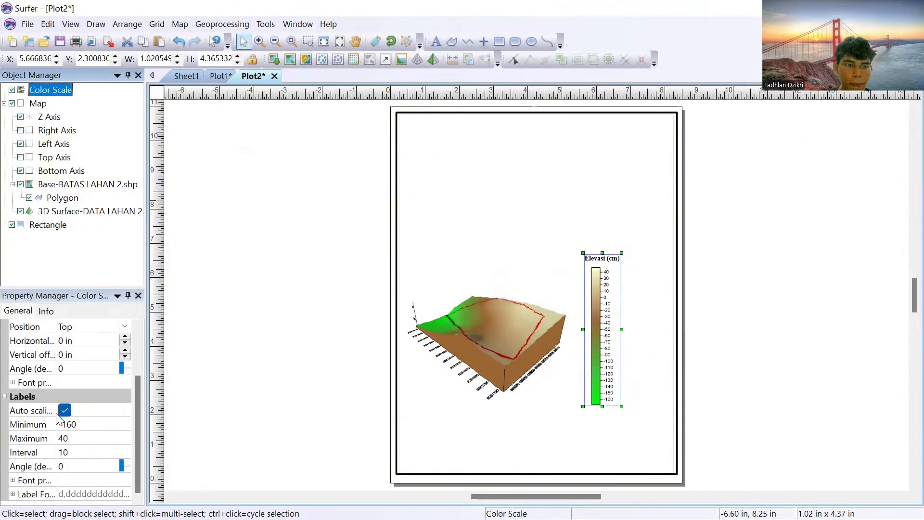
{"action": "left_click", "coordinate": [92, 258]}
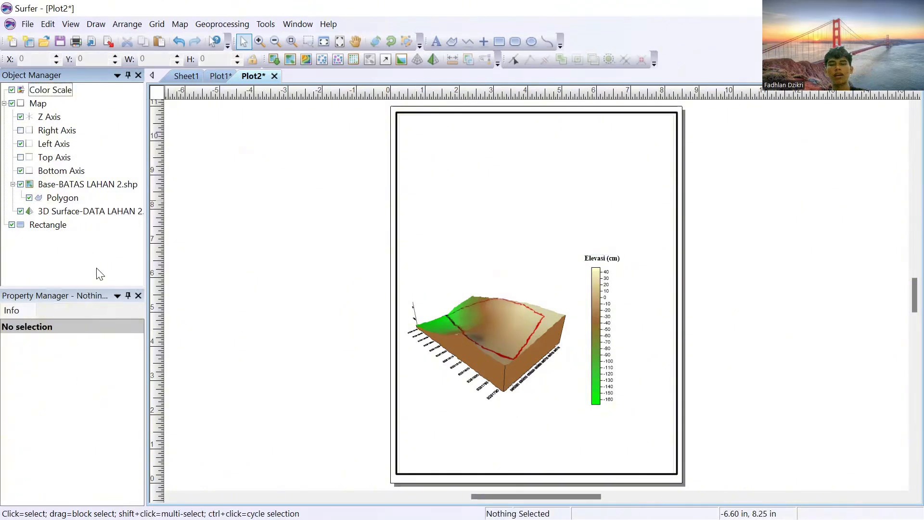
Step: Add a map scale bar to the 3D surface map
{"action": "left_click", "coordinate": [59, 212]}
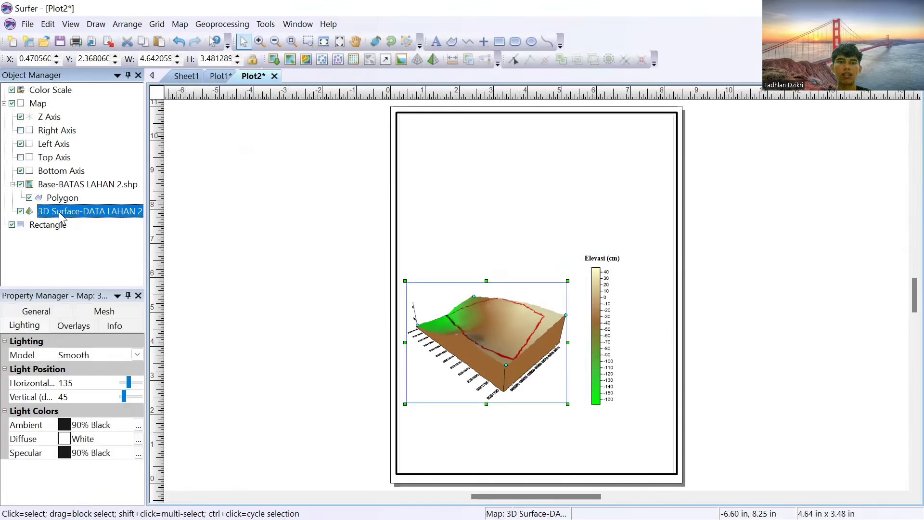
{"action": "right_click", "coordinate": [59, 212]}
{"action": "mouse_move", "coordinate": [138, 387]}
{"action": "left_click", "coordinate": [254, 339]}
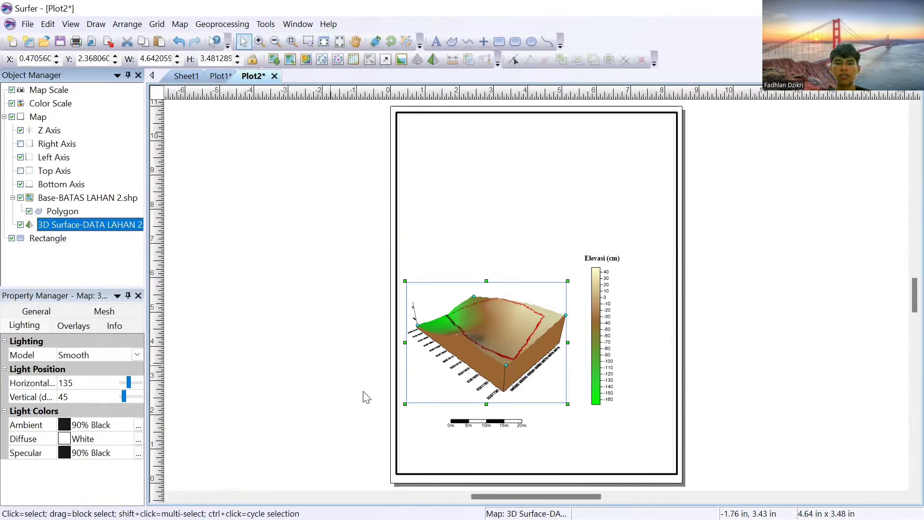
Step: Enlarge the map scale bar and place it beneath the 3D surface near the frame's lower edge
{"action": "left_click_drag", "start_coordinate": [429, 445], "coordinate": [418, 454]}
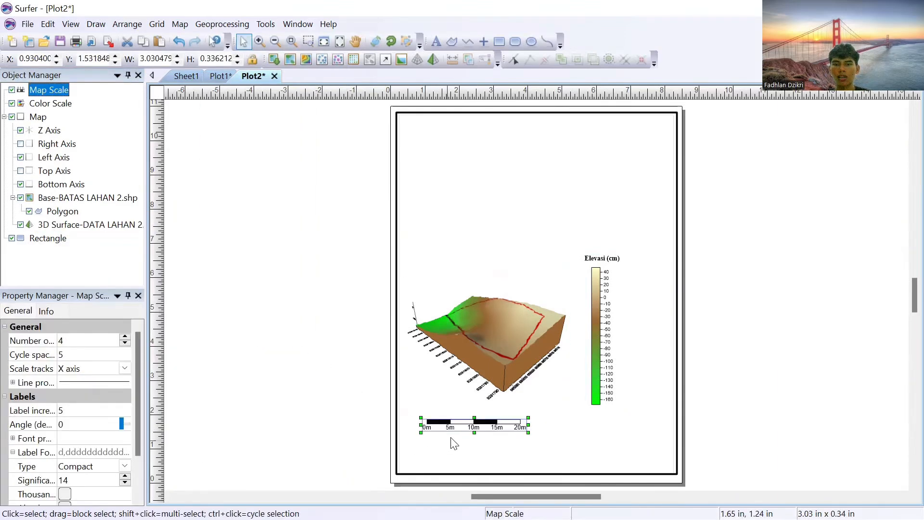
{"action": "left_click_drag", "start_coordinate": [470, 425], "coordinate": [408, 453]}
{"action": "left_click", "coordinate": [555, 424]}
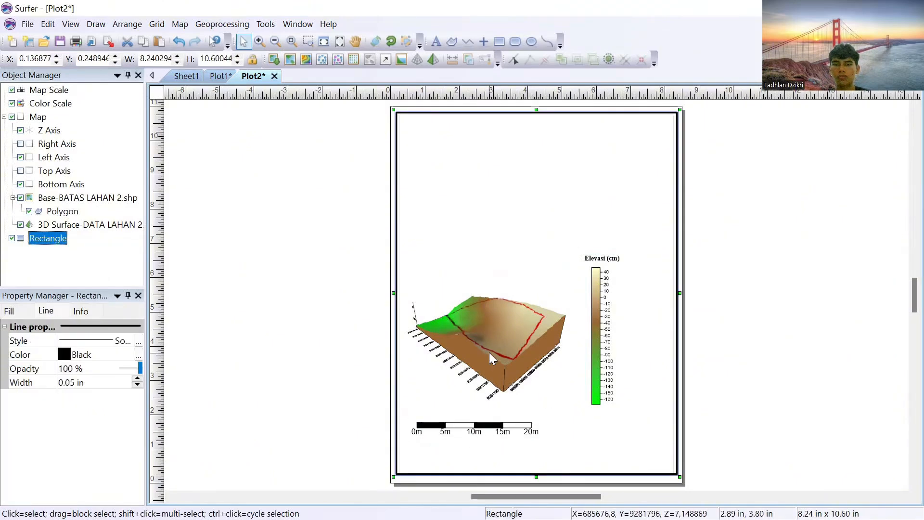
{"action": "left_click", "coordinate": [488, 353]}
{"action": "left_click", "coordinate": [475, 429]}
{"action": "left_click_drag", "start_coordinate": [476, 433], "coordinate": [474, 450]}
Step: Move the 3D surface down to just above the scale bar and lower the color scale beside it
{"action": "left_click", "coordinate": [484, 360]}
{"action": "left_click_drag", "start_coordinate": [485, 360], "coordinate": [483, 403]}
{"action": "left_click", "coordinate": [608, 341]}
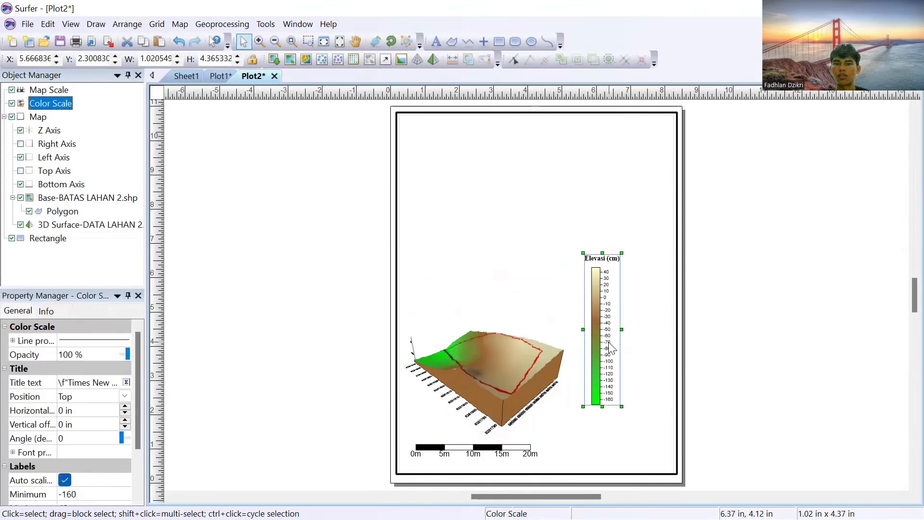
{"action": "left_click_drag", "start_coordinate": [608, 342], "coordinate": [597, 410]}
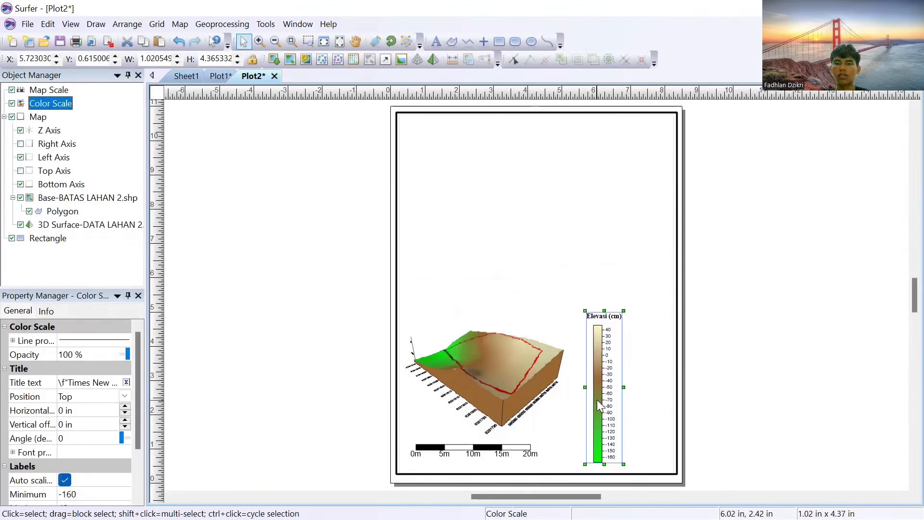
Step: Place a point above the 3D surface, enlarge it to about 1.22 in and give it Symbol 3 from GSI North Arrows
{"action": "left_click", "coordinate": [513, 285]}
{"action": "left_click", "coordinate": [483, 41]}
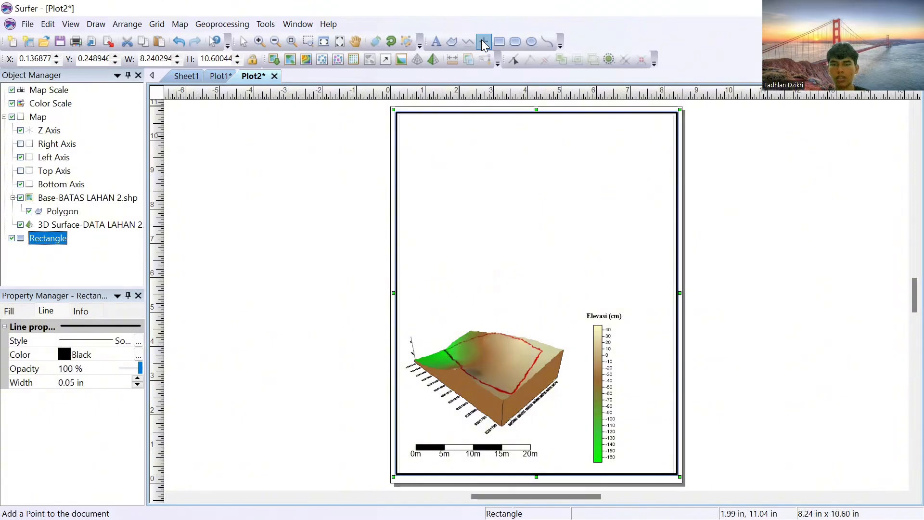
{"action": "left_click", "coordinate": [566, 205]}
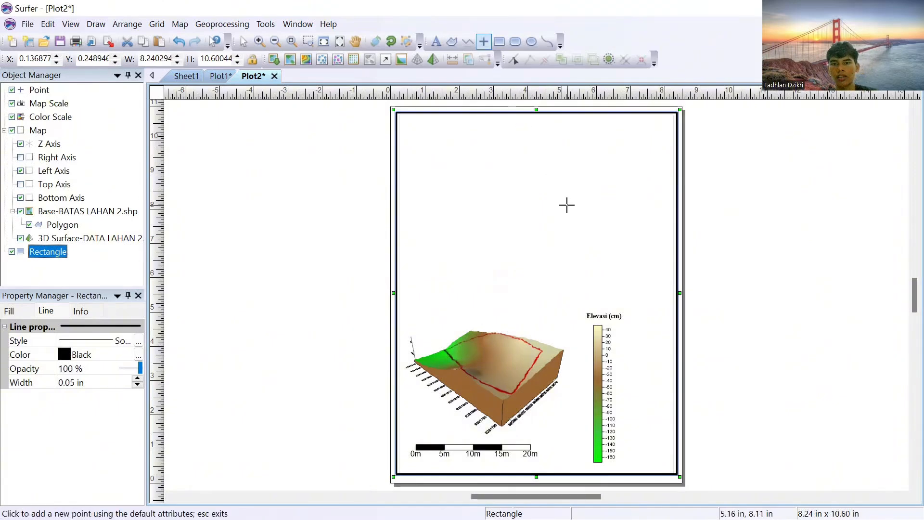
{"action": "left_click", "coordinate": [243, 42]}
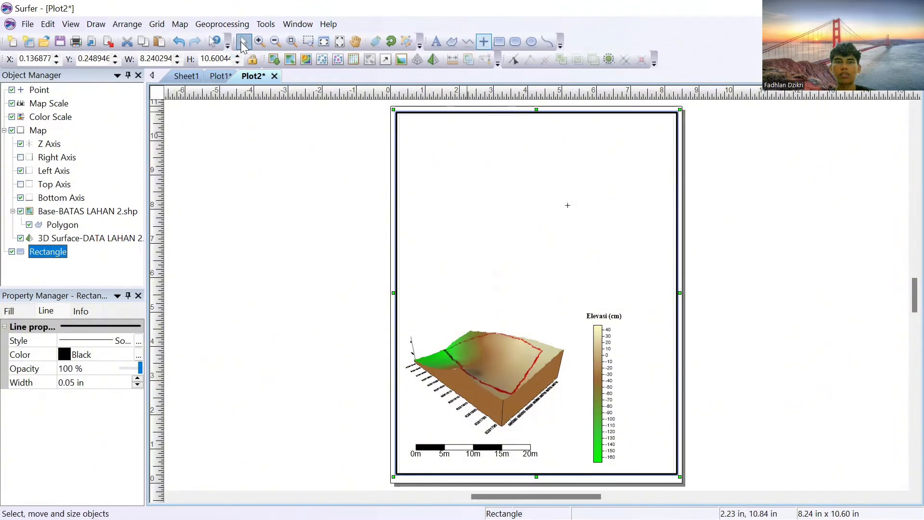
{"action": "left_click", "coordinate": [567, 208]}
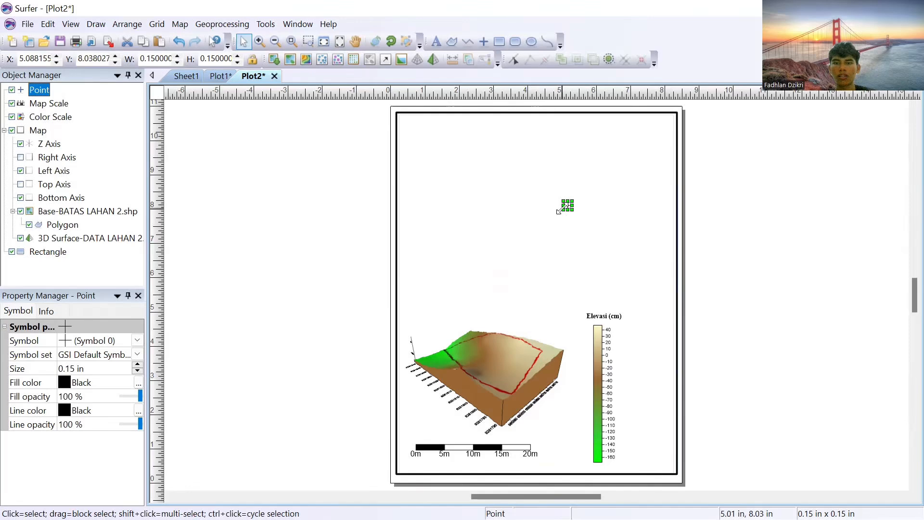
{"action": "left_click_drag", "start_coordinate": [560, 210], "coordinate": [505, 254]}
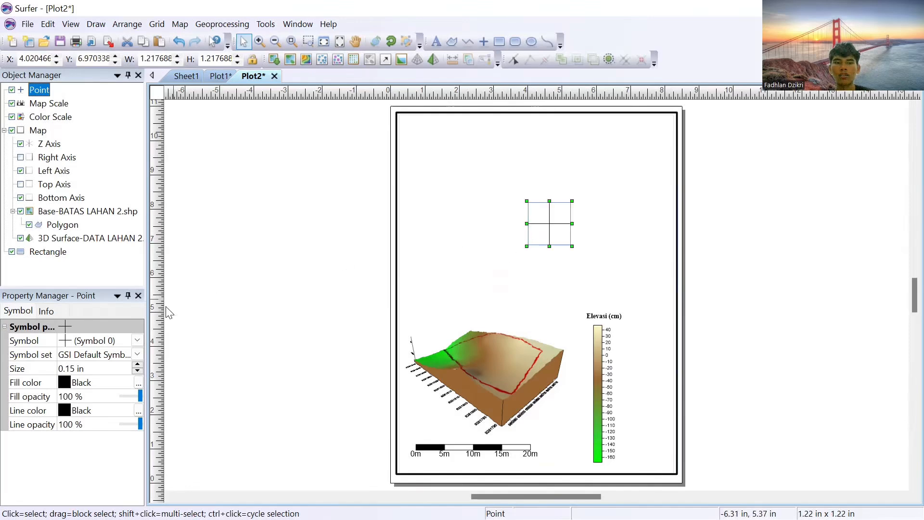
{"action": "left_click", "coordinate": [82, 359]}
{"action": "left_click", "coordinate": [99, 414]}
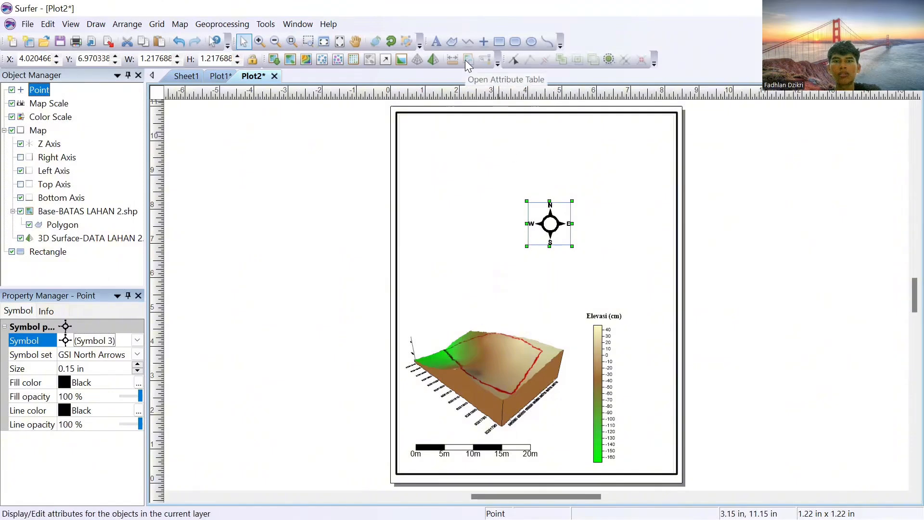
Step: Rotate the north arrow about 45 degrees counterclockwise and move it down to just above the 3D surface and color scale
{"action": "left_click", "coordinate": [390, 42]}
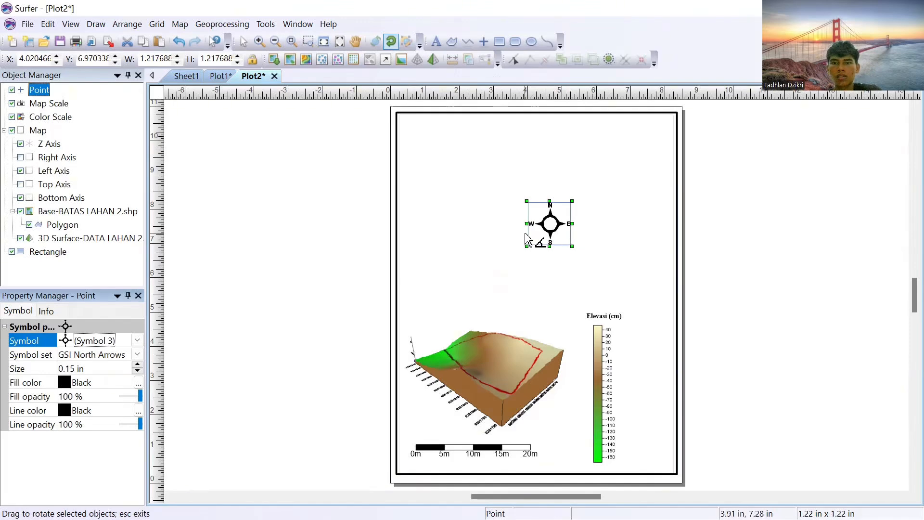
{"action": "mouse_move", "coordinate": [534, 238]}
{"action": "left_mouse_down"}
{"action": "mouse_move", "coordinate": [546, 241]}
{"action": "mouse_move", "coordinate": [536, 236]}
{"action": "mouse_move", "coordinate": [544, 231]}
{"action": "left_mouse_up"}
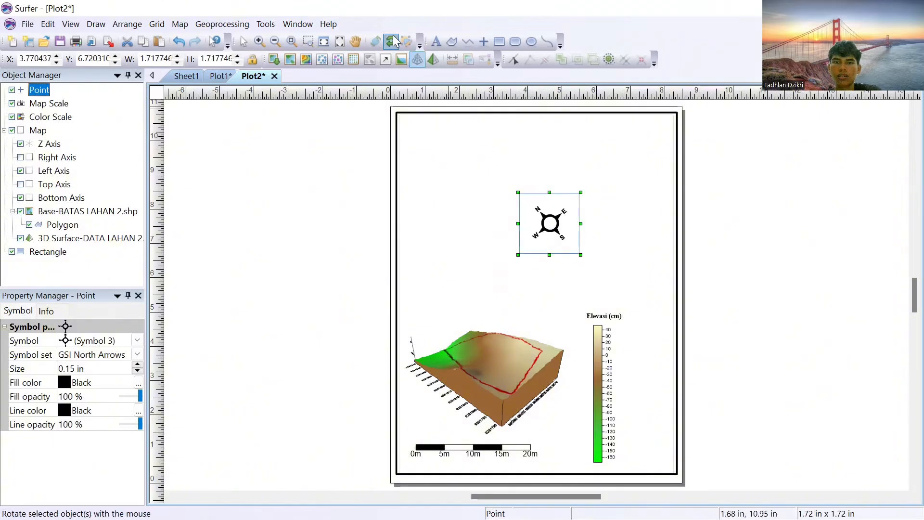
{"action": "left_click", "coordinate": [244, 43]}
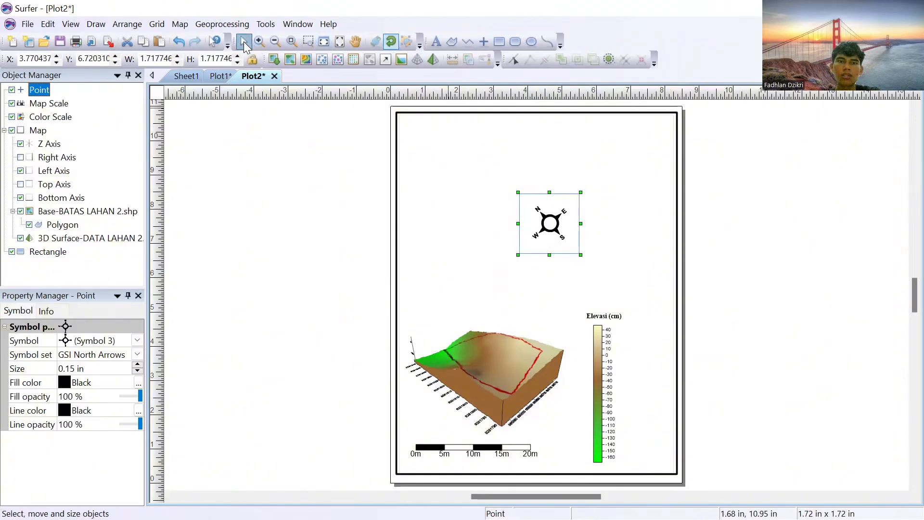
{"action": "left_click_drag", "start_coordinate": [548, 223], "coordinate": [554, 276]}
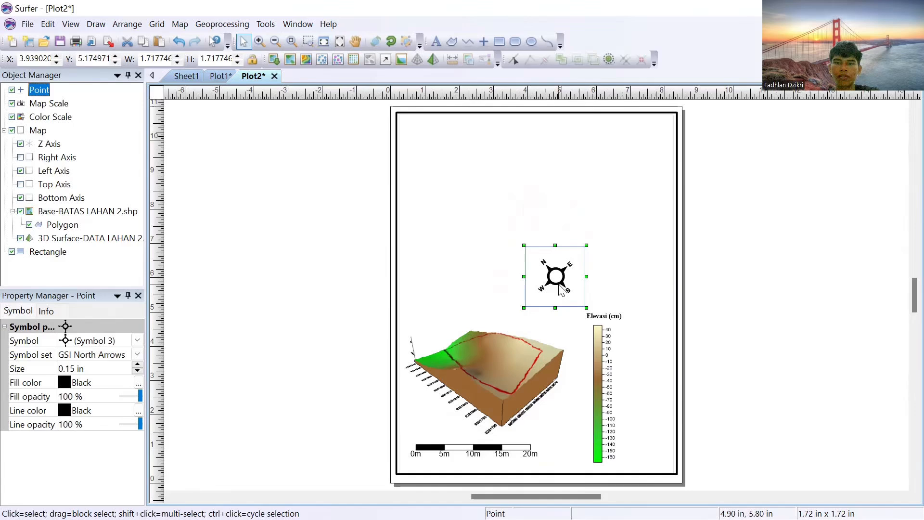
{"action": "left_click", "coordinate": [503, 362]}
{"action": "left_click", "coordinate": [456, 240]}
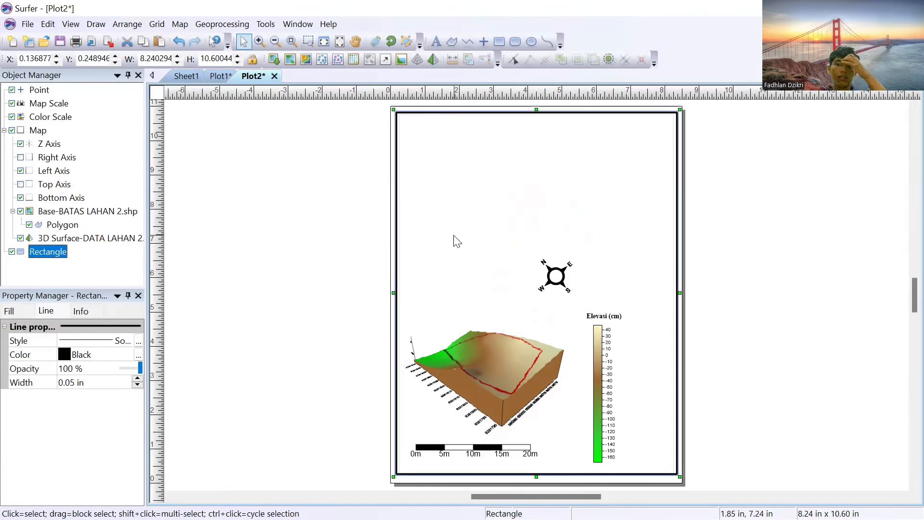
Step: Start a text block in the upper part of the page reading "PETA 3D LAHAN 2 KARIHKIL"
{"action": "left_click", "coordinate": [436, 42]}
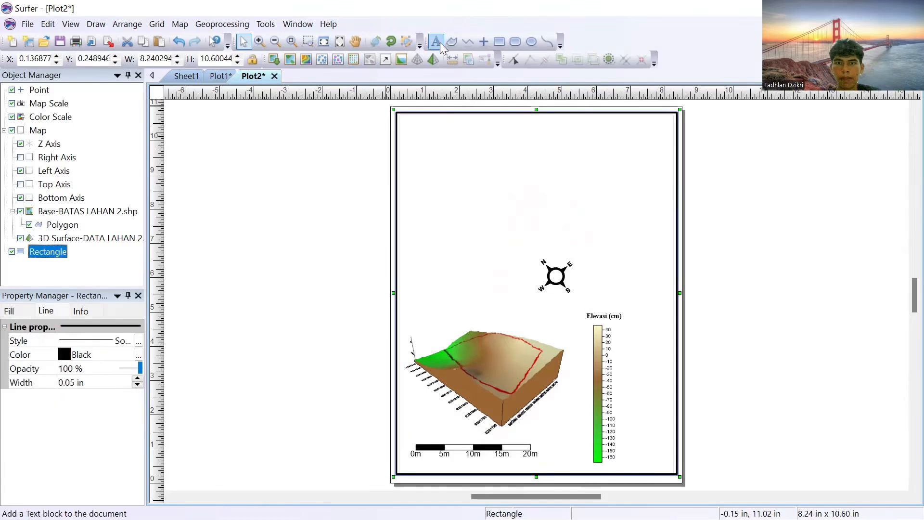
{"action": "left_click", "coordinate": [459, 164]}
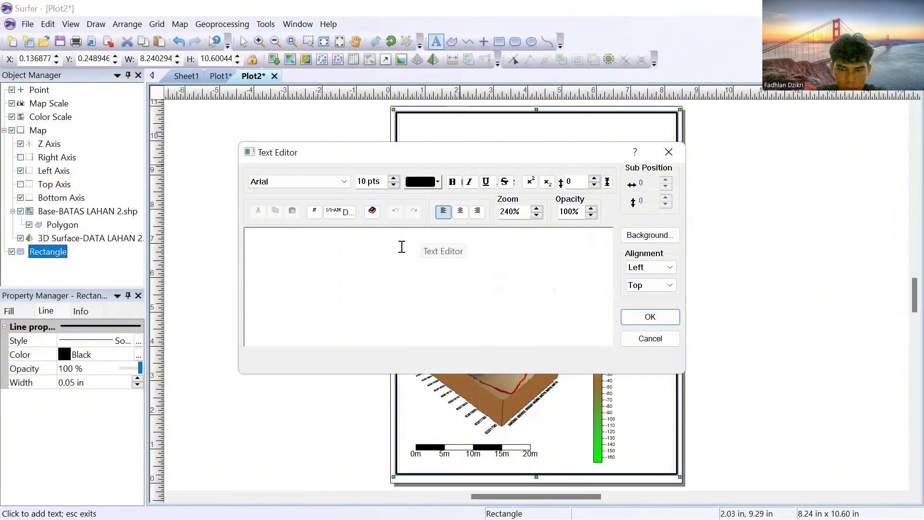
{"action": "type", "text": "PETA 3D"}
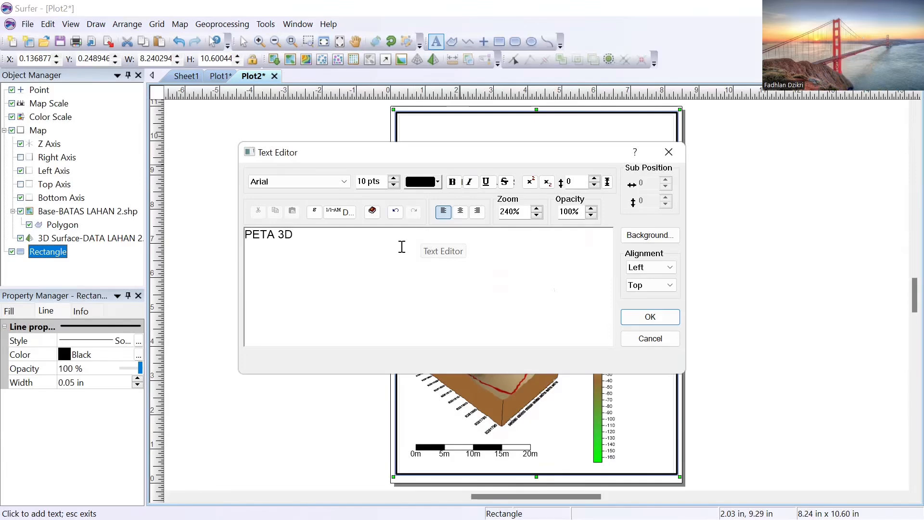
{"action": "type", "text": " LAHAN 2 KA"}
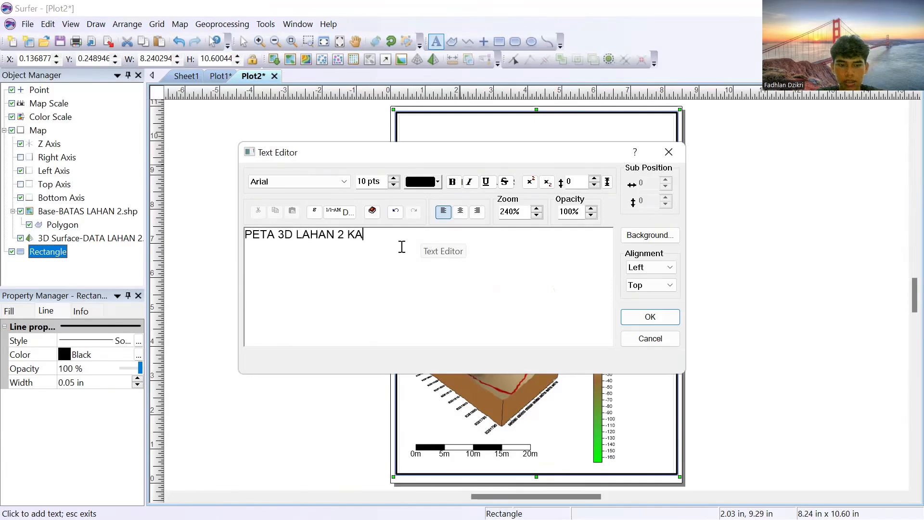
{"action": "type", "text": "RIHKIL"}
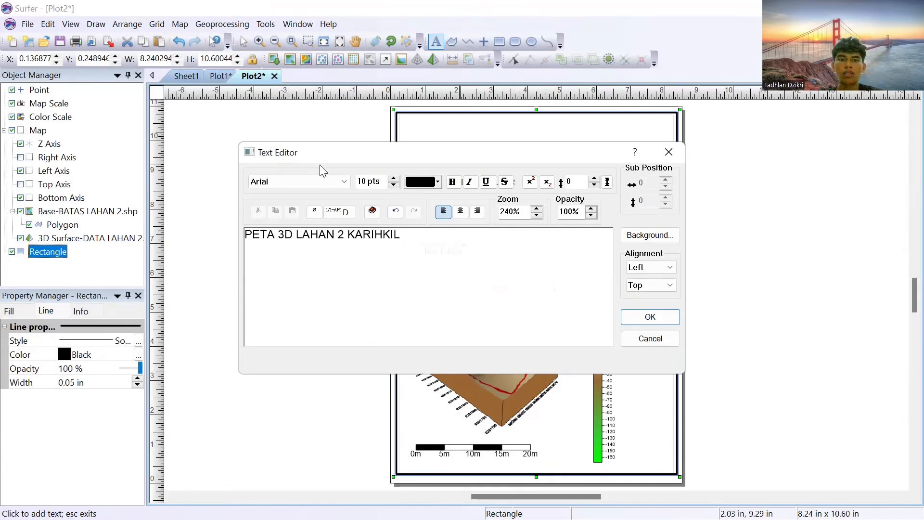
Step: Try to format the title text as bold 18 pt Times New Roman
{"action": "left_click", "coordinate": [321, 178]}
{"action": "type", "text": "ti"}
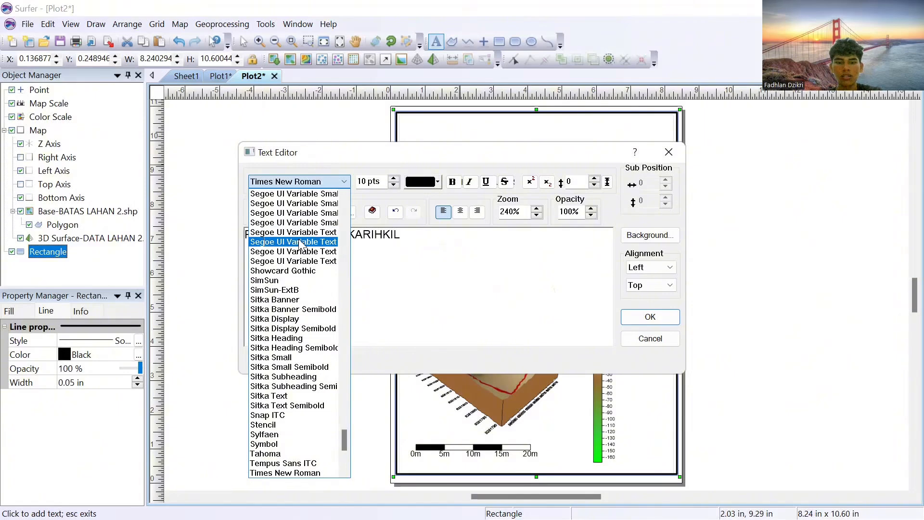
{"action": "type", "text": "es"}
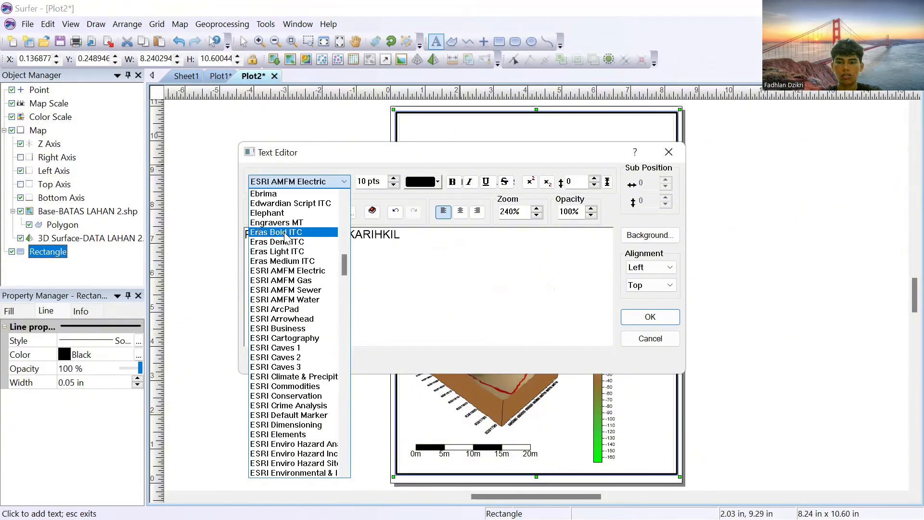
{"action": "type", "text": "t"}
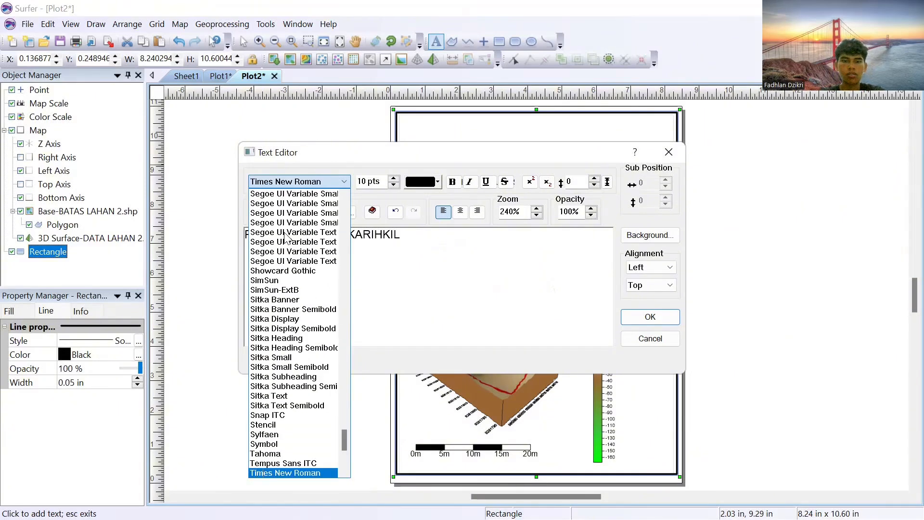
{"action": "key", "text": "Return"}
{"action": "left_click", "coordinate": [393, 177]}
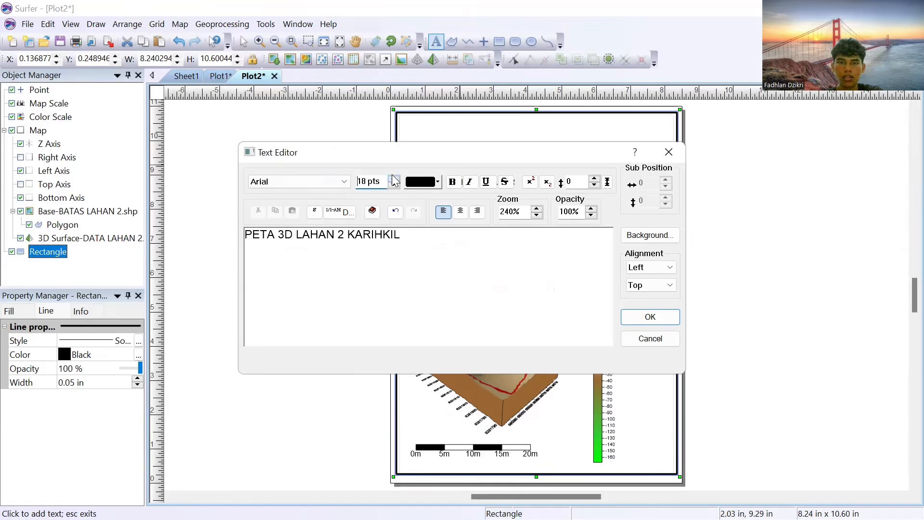
{"action": "left_click", "coordinate": [451, 185]}
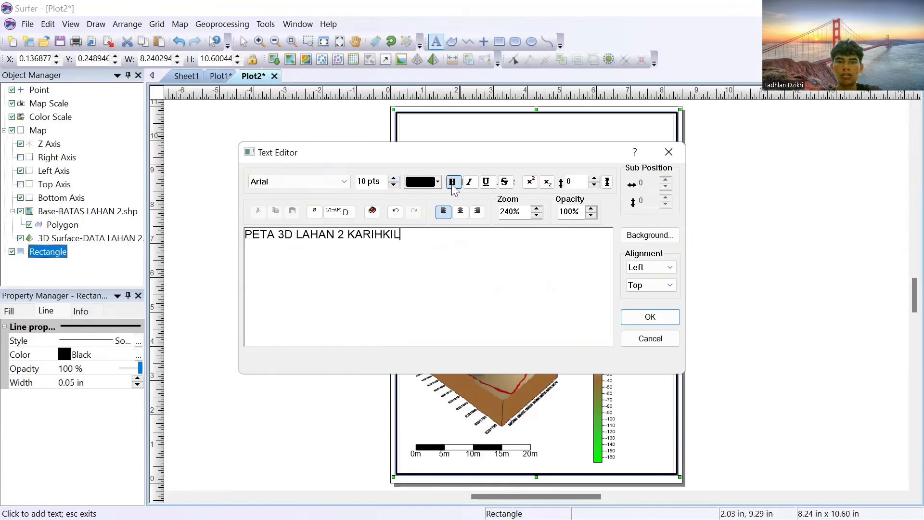
Step: Format the whole title text as bold 30 pt Times New Roman and insert it on the page
{"action": "left_click", "coordinate": [412, 236]}
{"action": "left_click_drag", "start_coordinate": [412, 235], "coordinate": [248, 231]}
{"action": "left_click", "coordinate": [319, 180]}
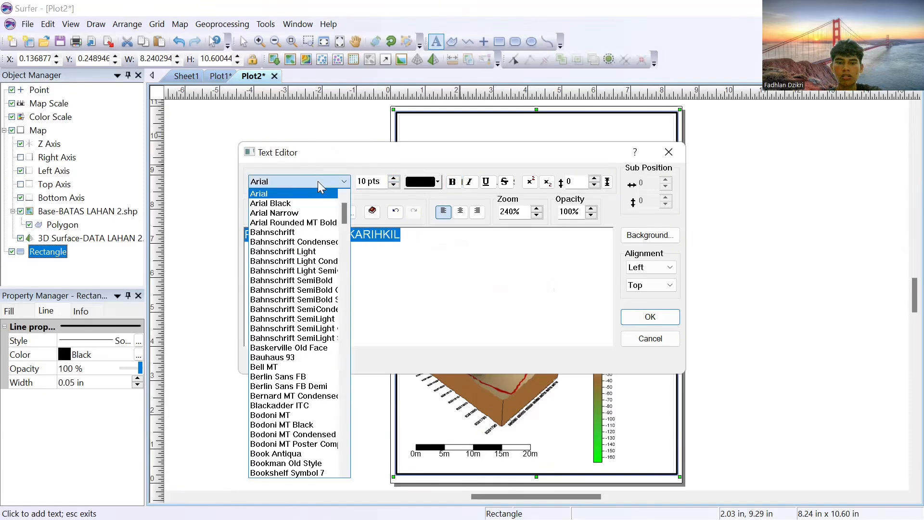
{"action": "type", "text": "ti"}
{"action": "left_click", "coordinate": [318, 280]}
{"action": "left_click", "coordinate": [393, 178]}
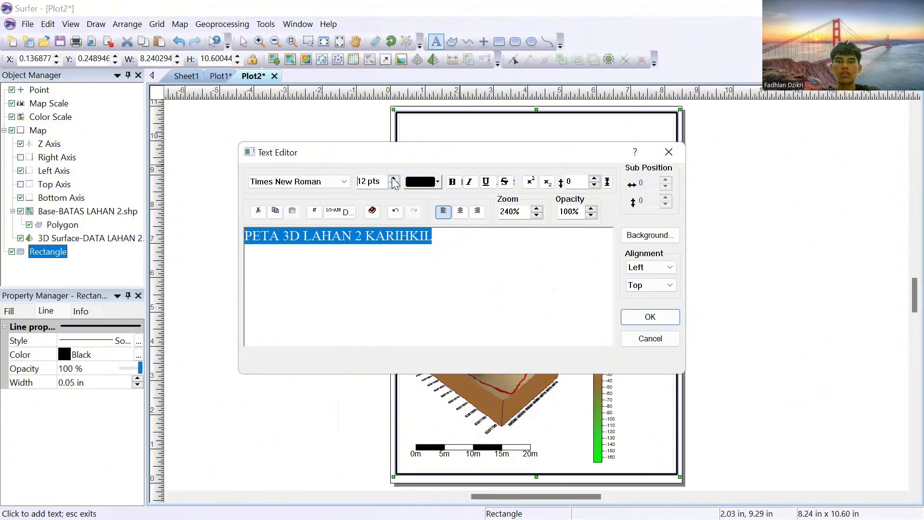
{"action": "left_click", "coordinate": [393, 179]}
{"action": "left_click", "coordinate": [452, 182]}
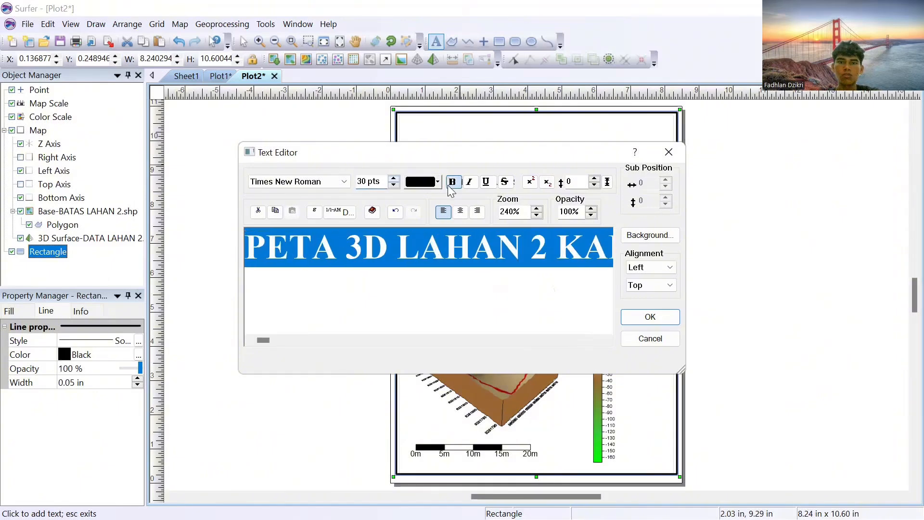
{"action": "left_click", "coordinate": [663, 320]}
Step: Discard the extra empty text block and move the title to the top of the frame
{"action": "left_click", "coordinate": [605, 179]}
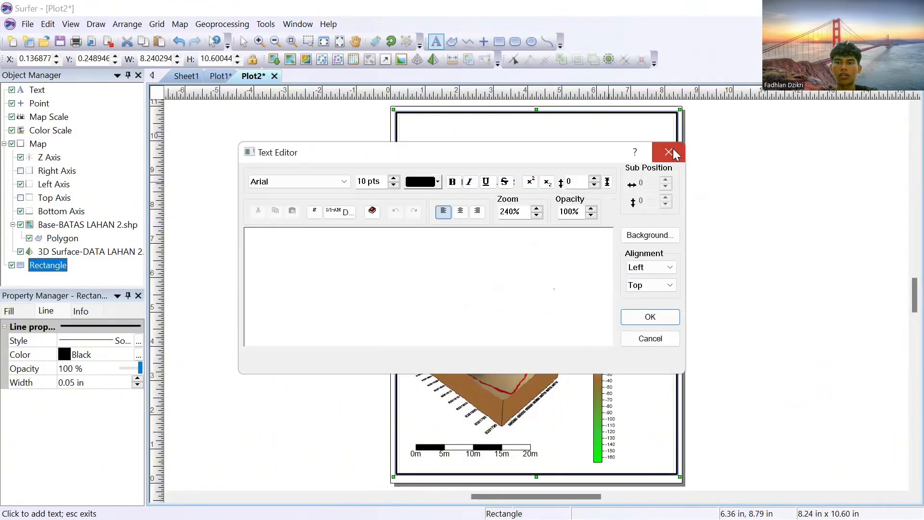
{"action": "left_click", "coordinate": [671, 150]}
{"action": "left_click", "coordinate": [244, 41]}
{"action": "left_click_drag", "start_coordinate": [553, 169], "coordinate": [523, 126]}
Step: Duplicate the title text and place the copy below the title
{"action": "right_click", "coordinate": [554, 131]}
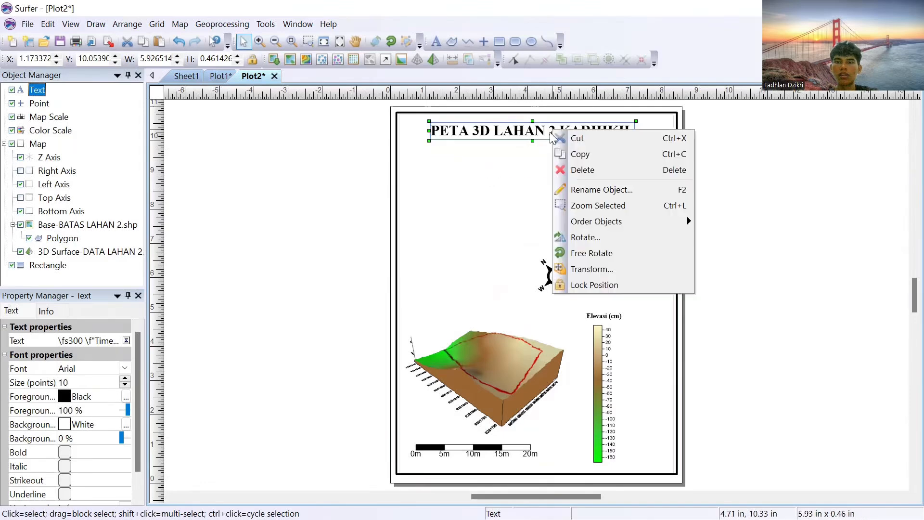
{"action": "left_click", "coordinate": [575, 154]}
{"action": "key", "text": "ctrl+v"}
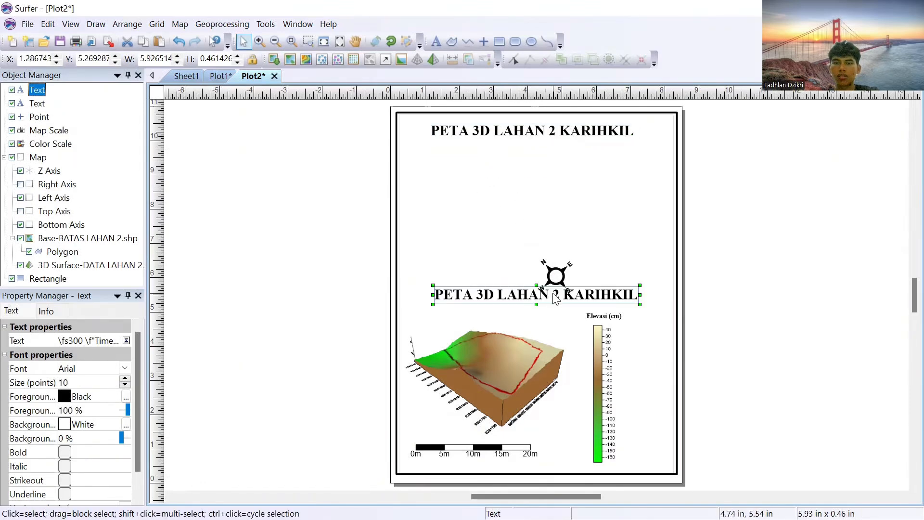
{"action": "left_click_drag", "start_coordinate": [551, 293], "coordinate": [529, 186]}
Step: Replace the copied text with the author's full name, the student ID number, "2" and "1 MEI 2025" on separate lines
{"action": "double_click", "coordinate": [529, 187]}
{"action": "left_click_drag", "start_coordinate": [410, 237], "coordinate": [246, 233]}
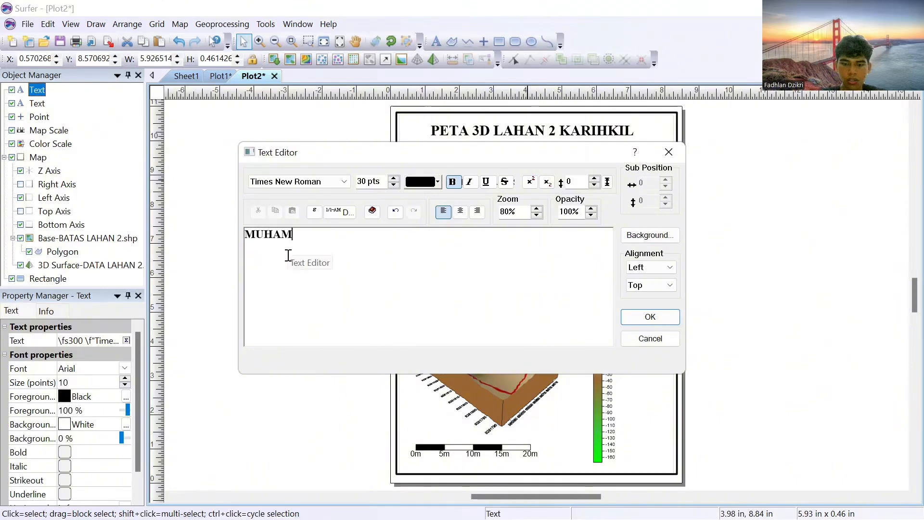
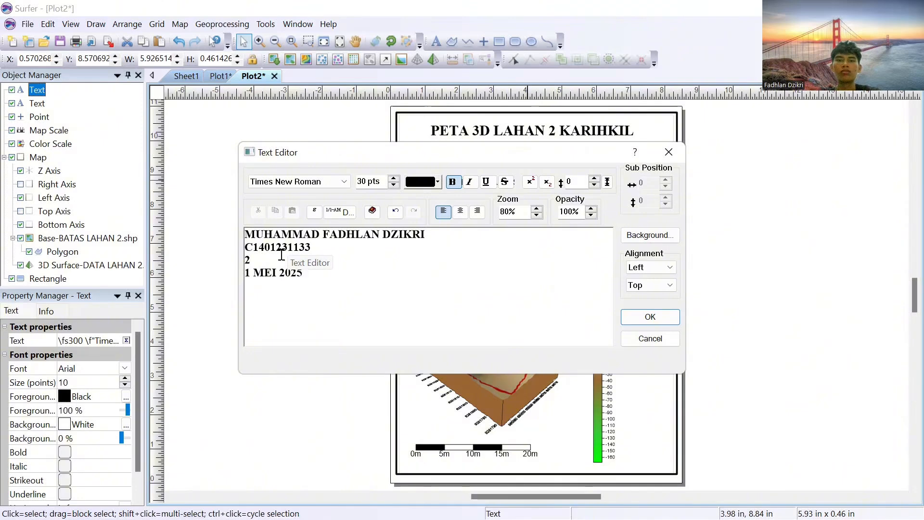
{"action": "left_click", "coordinate": [663, 319]}
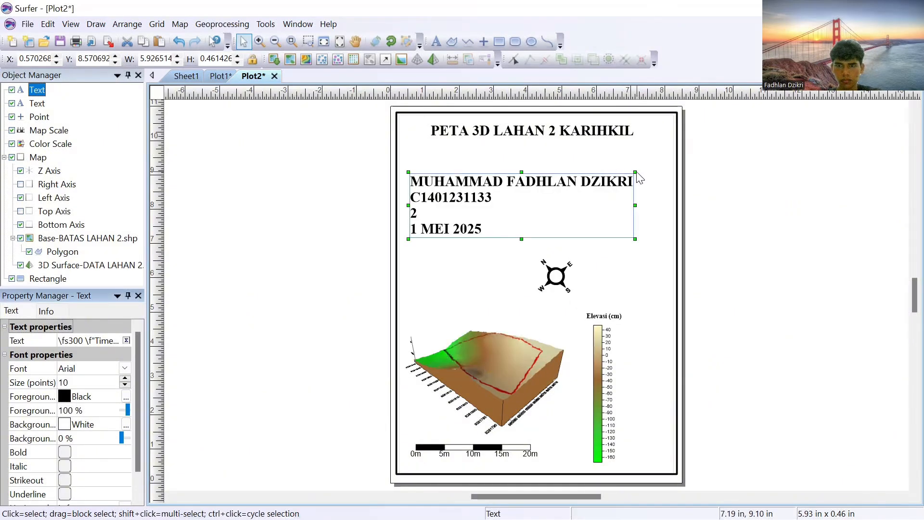
Step: Tighten the page layout: shrink the author details beneath the title and shift the north arrow, 3D map and color scale upward
{"action": "left_click_drag", "start_coordinate": [508, 217], "coordinate": [509, 180]}
{"action": "left_click", "coordinate": [556, 275]}
{"action": "left_click_drag", "start_coordinate": [555, 276], "coordinate": [591, 244]}
{"action": "left_click", "coordinate": [488, 305]}
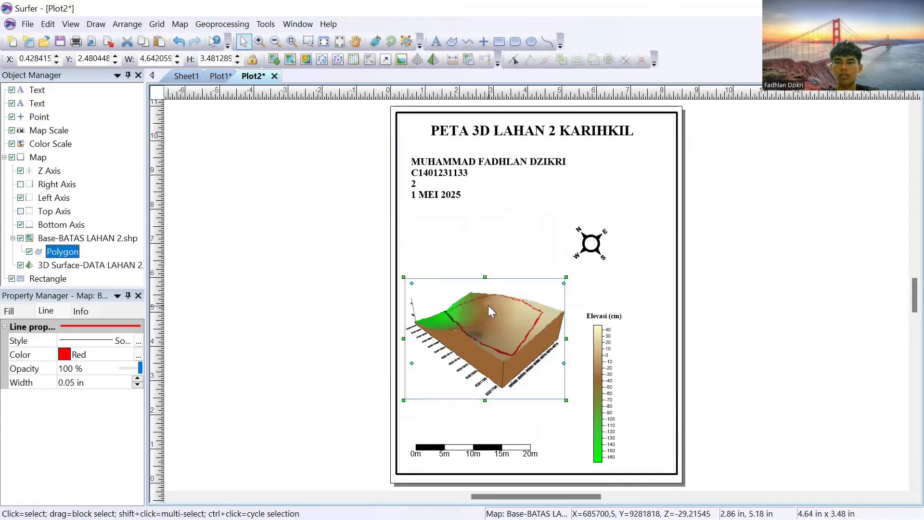
{"action": "left_click_drag", "start_coordinate": [588, 332], "coordinate": [589, 291]}
Step: Raise the scale bar toward the 3D map and try rotating the map freehand to another viewing angle
{"action": "left_click", "coordinate": [494, 449]}
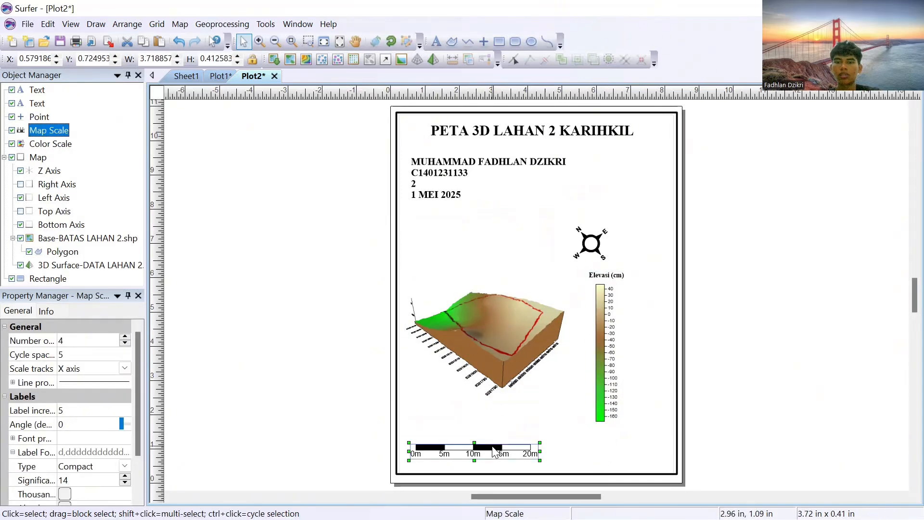
{"action": "left_click_drag", "start_coordinate": [493, 450], "coordinate": [486, 428]}
{"action": "left_click", "coordinate": [481, 334]}
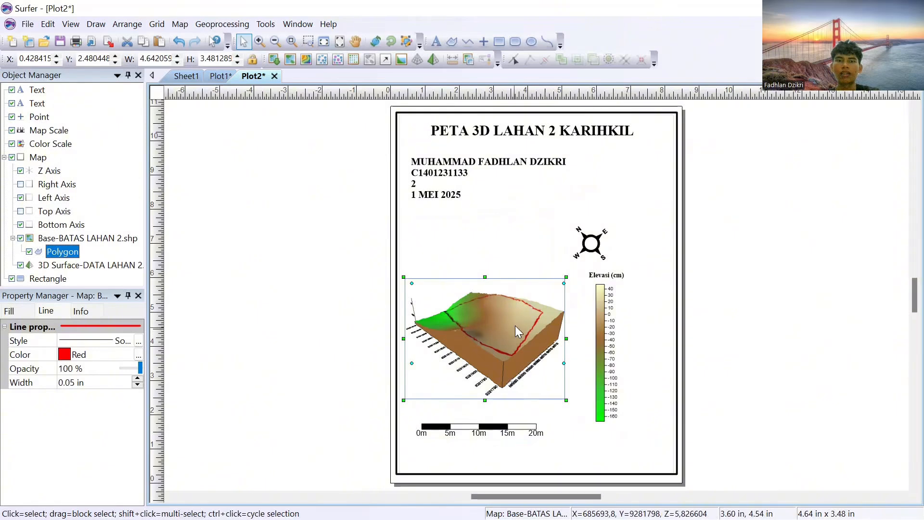
{"action": "left_click", "coordinate": [376, 41]}
{"action": "left_click_drag", "start_coordinate": [497, 342], "coordinate": [570, 332]}
Step: Undo the map rotations and the last scale bar move
{"action": "left_click", "coordinate": [179, 41]}
{"action": "left_click", "coordinate": [179, 42]}
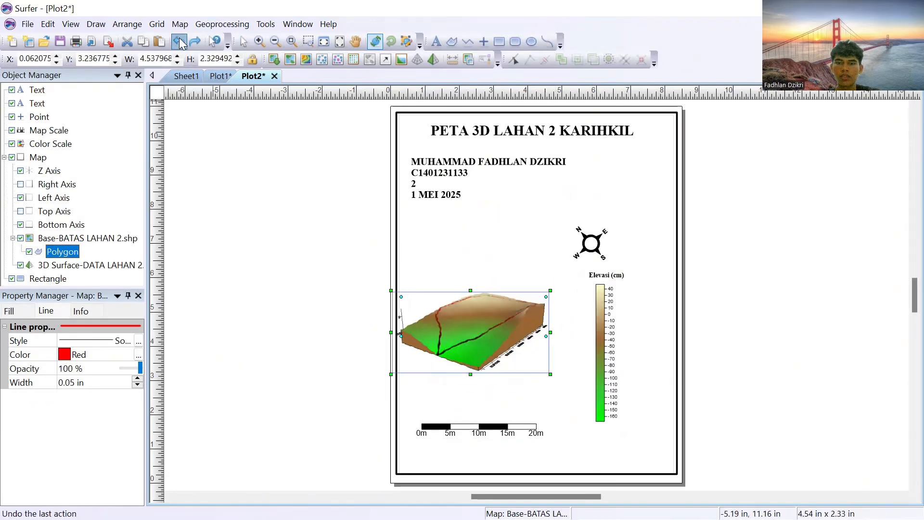
{"action": "left_click", "coordinate": [179, 41]}
{"action": "left_click", "coordinate": [179, 42]}
{"action": "left_click", "coordinate": [179, 42]}
{"action": "left_click", "coordinate": [179, 42]}
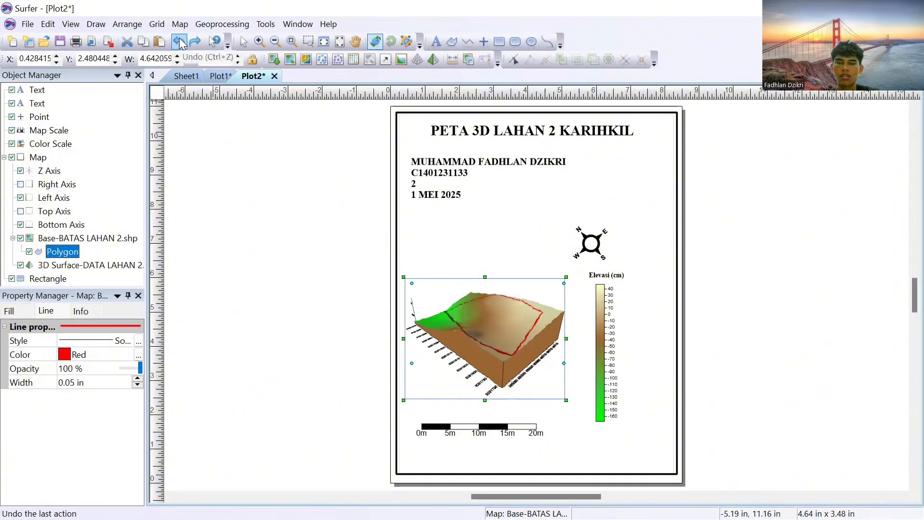
{"action": "left_click", "coordinate": [179, 42]}
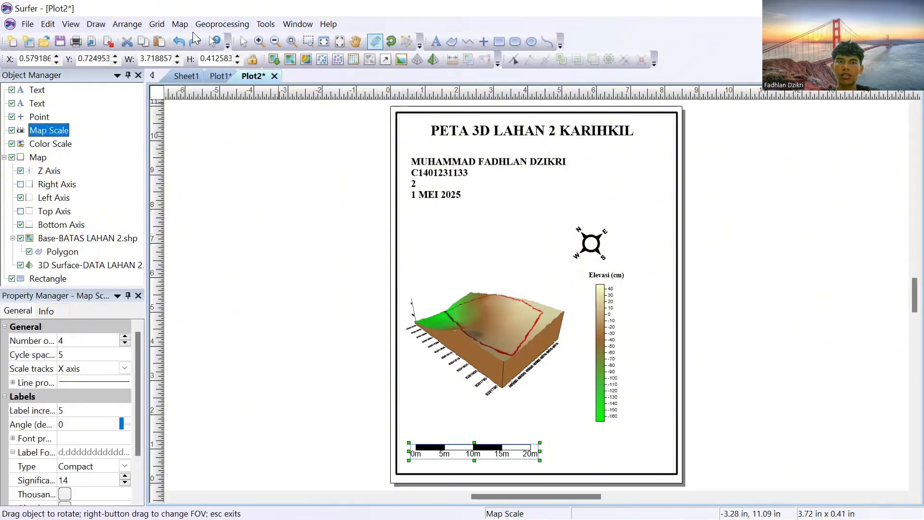
Step: Move the scale bar up so it sits directly beneath the 3D map
{"action": "left_click", "coordinate": [243, 41]}
{"action": "left_click_drag", "start_coordinate": [462, 445], "coordinate": [477, 412]}
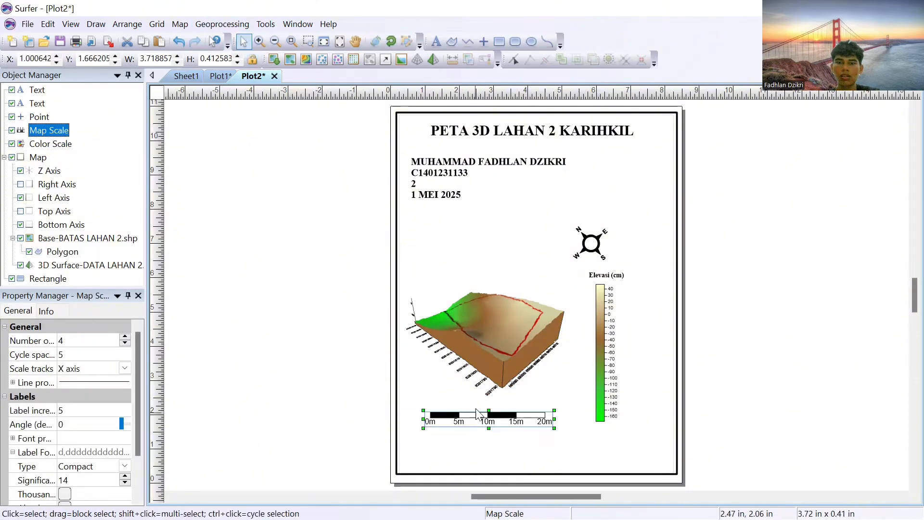
{"action": "left_click", "coordinate": [527, 253]}
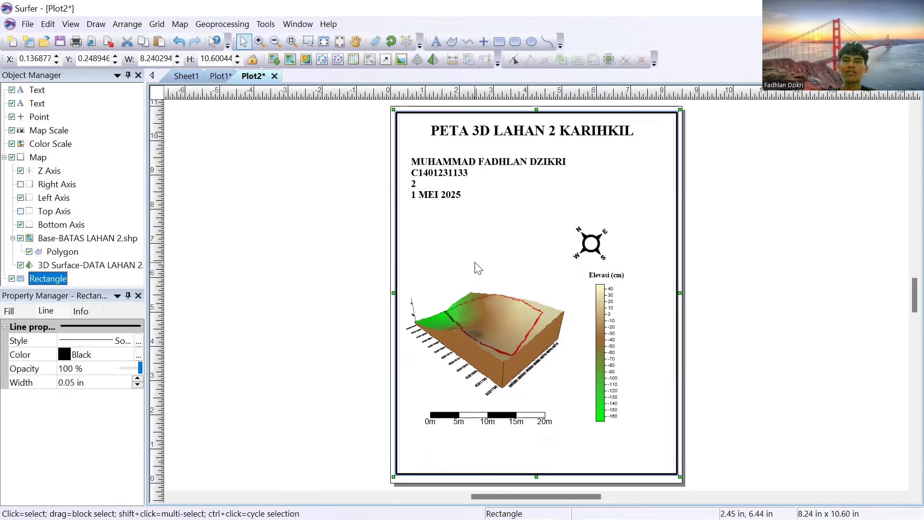
Step: Start exporting the contour map in Plot1 and choose the JURNALL folder inside Music as the destination
{"action": "left_click", "coordinate": [212, 77]}
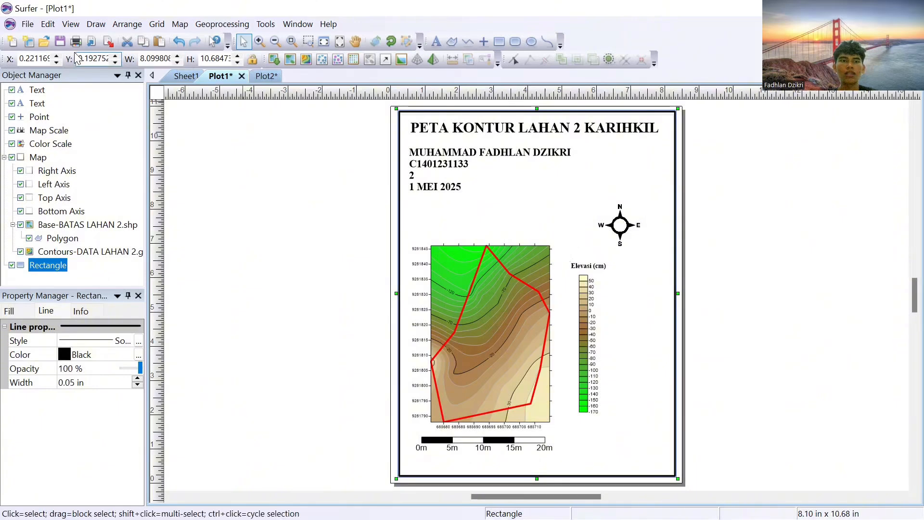
{"action": "left_click", "coordinate": [28, 25]}
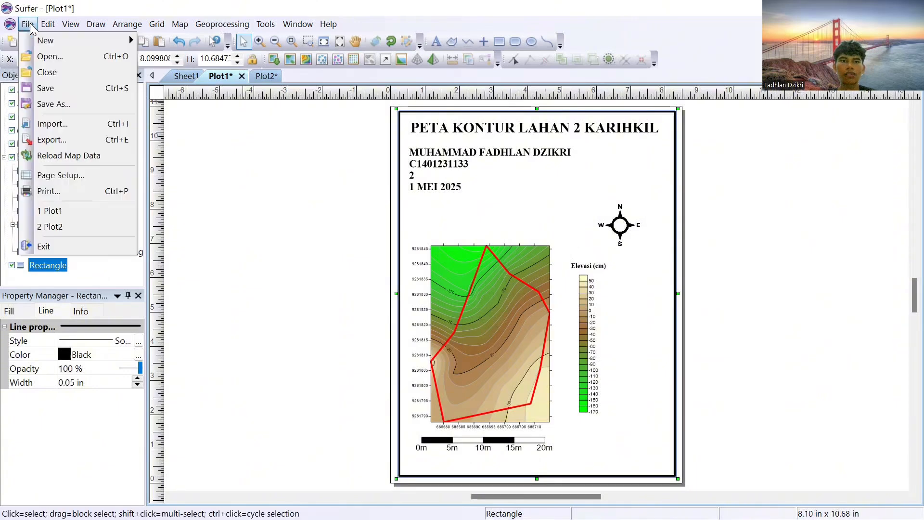
{"action": "left_click", "coordinate": [77, 139]}
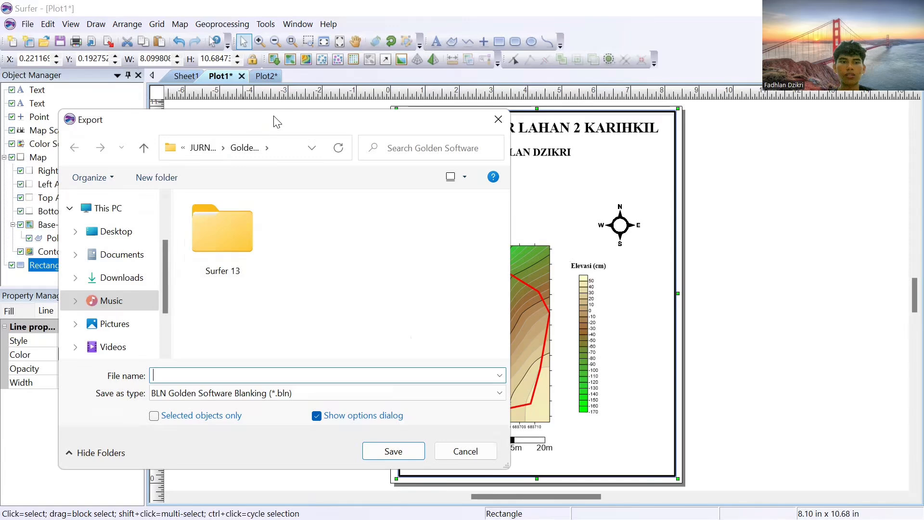
{"action": "left_click_drag", "start_coordinate": [276, 122], "coordinate": [268, 104]}
{"action": "double_click", "coordinate": [214, 212]}
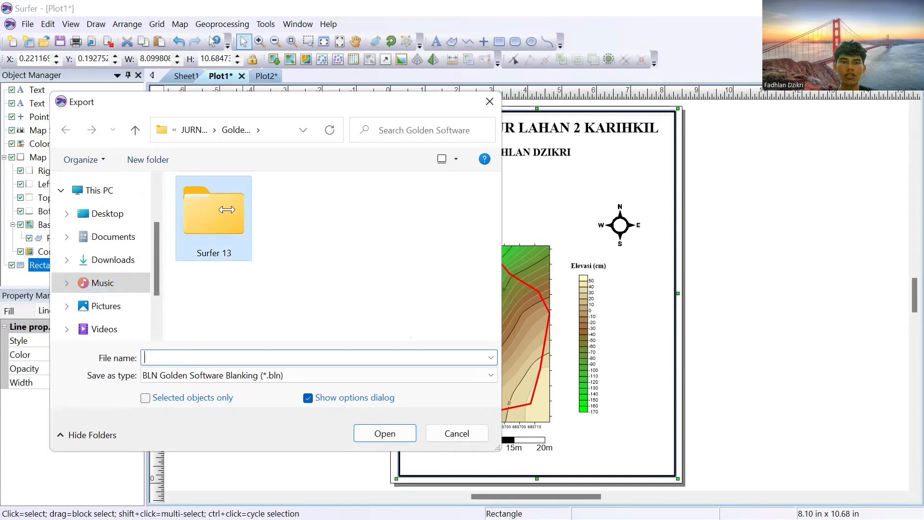
{"action": "left_click", "coordinate": [66, 133]}
{"action": "left_click", "coordinate": [103, 282]}
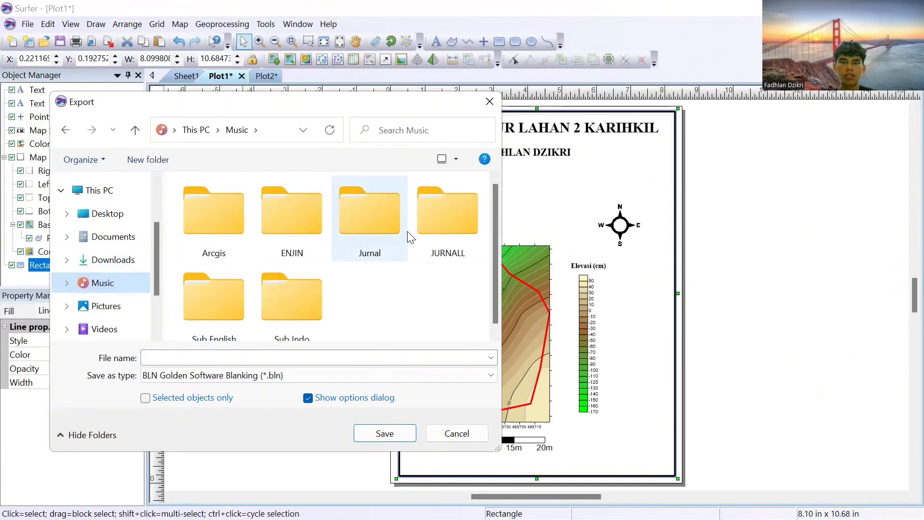
{"action": "double_click", "coordinate": [433, 236]}
{"action": "left_click", "coordinate": [327, 357]}
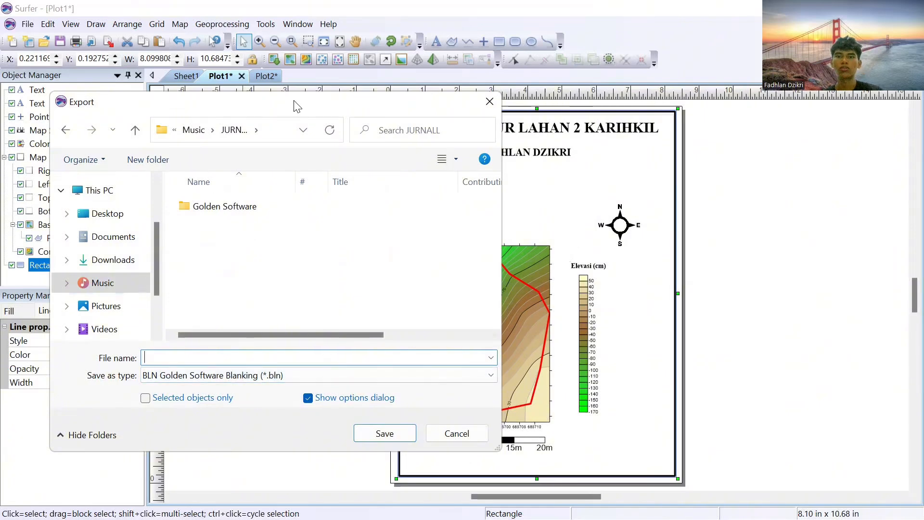
Step: Export the contour map as a JPG named PETA KONTUR LAHAN 2 KARIHKIL, accepting the default export options
{"action": "left_click_drag", "start_coordinate": [297, 106], "coordinate": [306, 108]}
{"action": "type", "text": "PETA"}
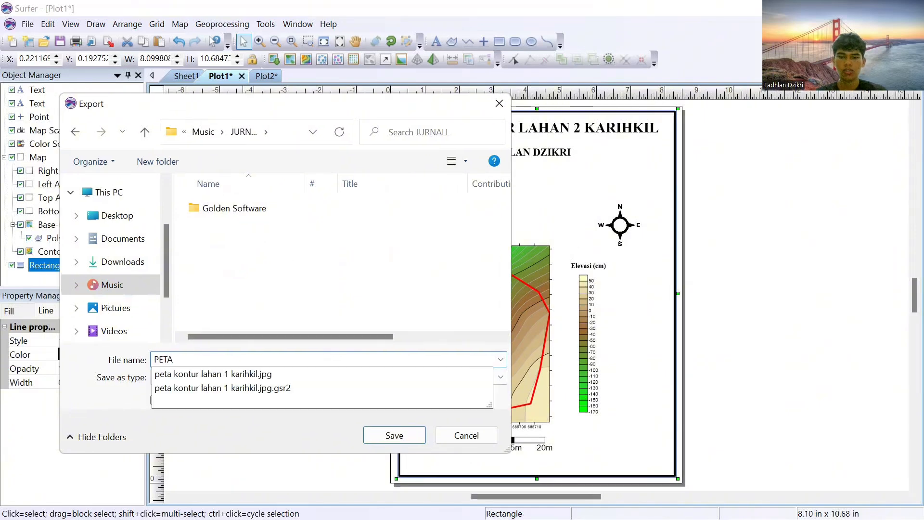
{"action": "type", "text": " KONTUR LAHAN"}
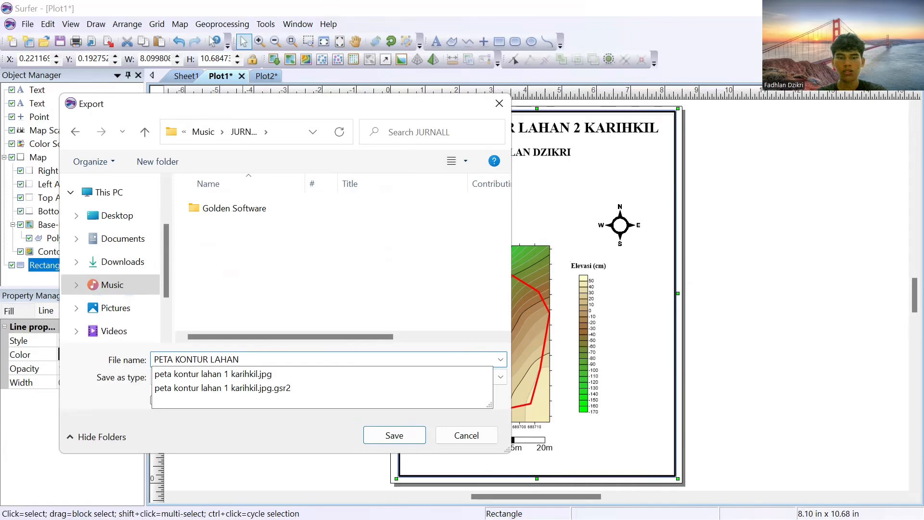
{"action": "type", "text": " 2 KARIHKIL"}
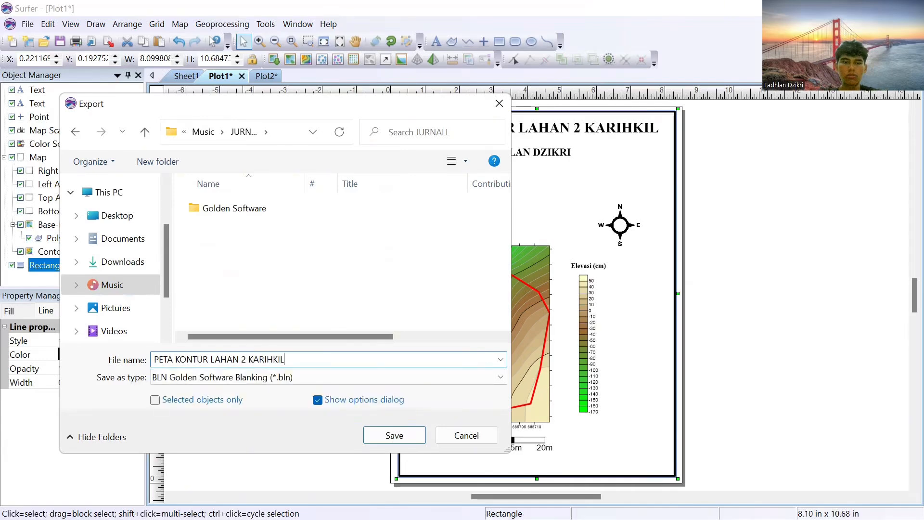
{"action": "key", "text": "Tab"}
{"action": "key", "text": "alt+Down"}
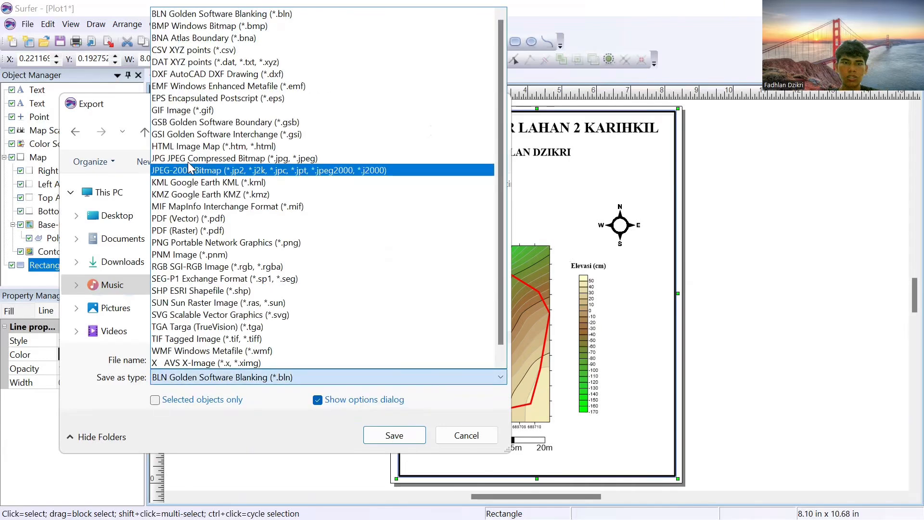
{"action": "left_click", "coordinate": [188, 161]}
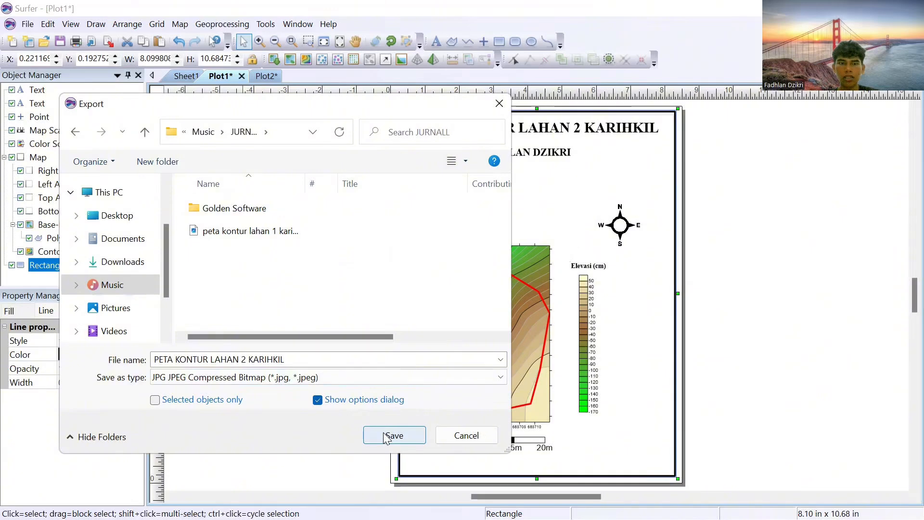
{"action": "left_click", "coordinate": [385, 437]}
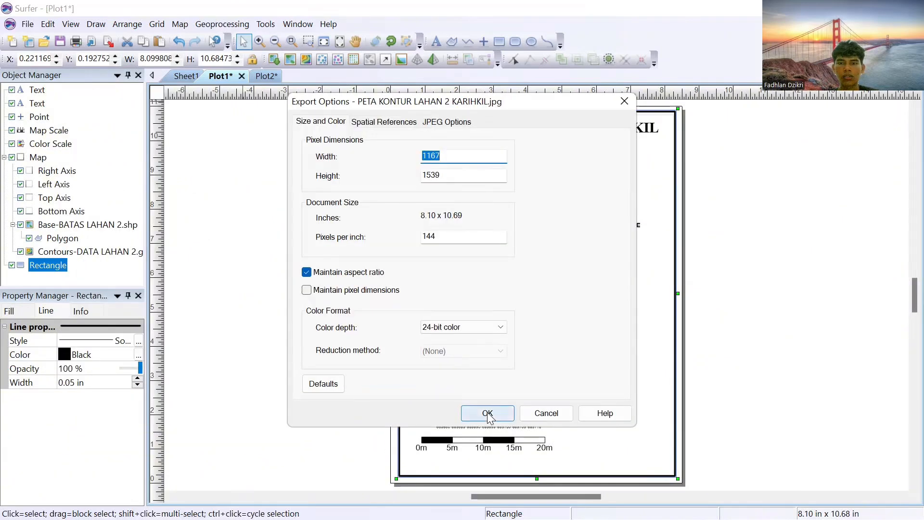
{"action": "left_click", "coordinate": [487, 412]}
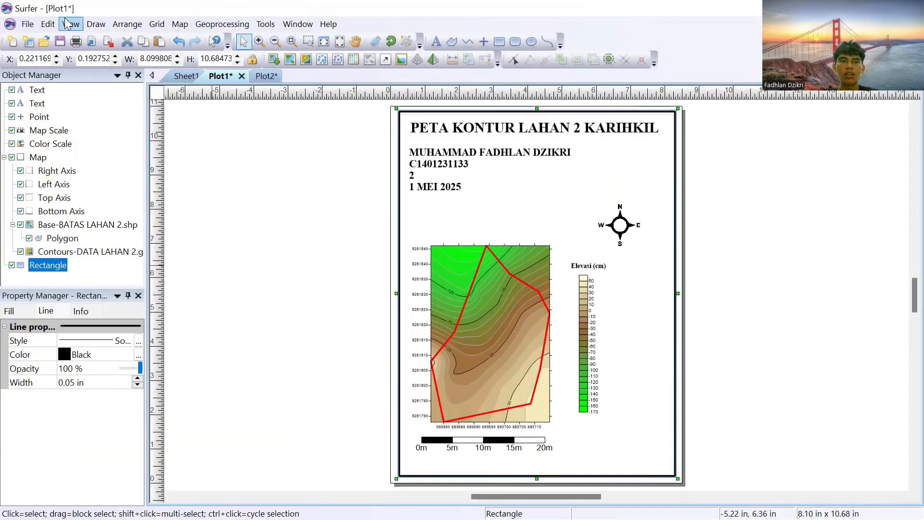
Step: Start exporting the 3D map in Plot2 and set the file format to JPG JPEG Compressed Bitmap
{"action": "left_click", "coordinate": [266, 79]}
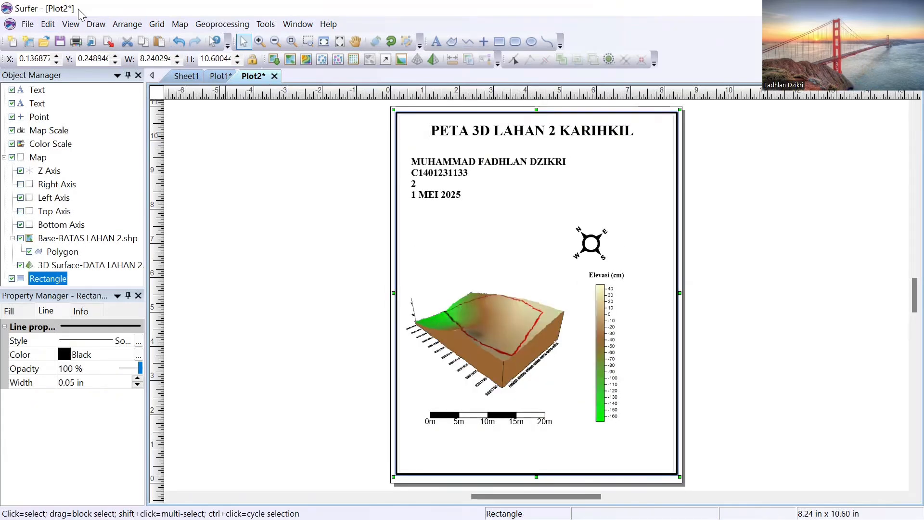
{"action": "left_click", "coordinate": [27, 24]}
{"action": "left_click", "coordinate": [36, 138]}
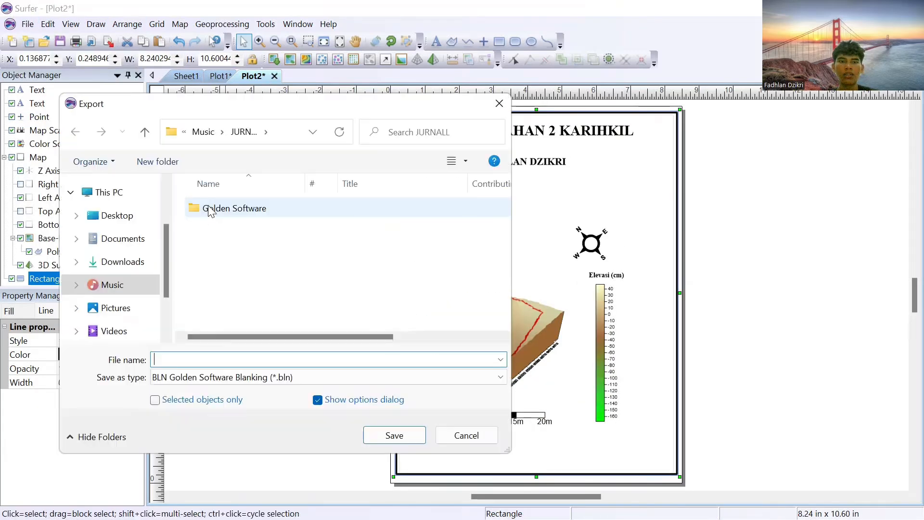
{"action": "left_click", "coordinate": [231, 377]}
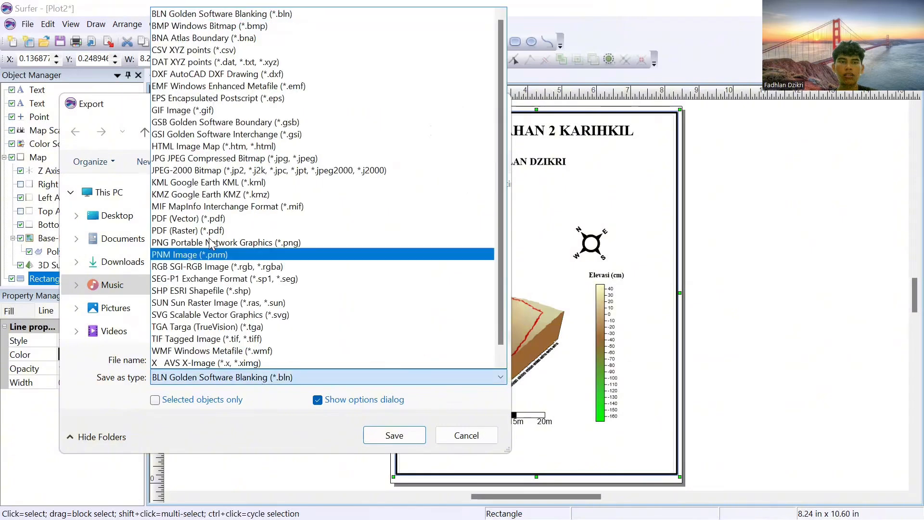
{"action": "left_click", "coordinate": [195, 160]}
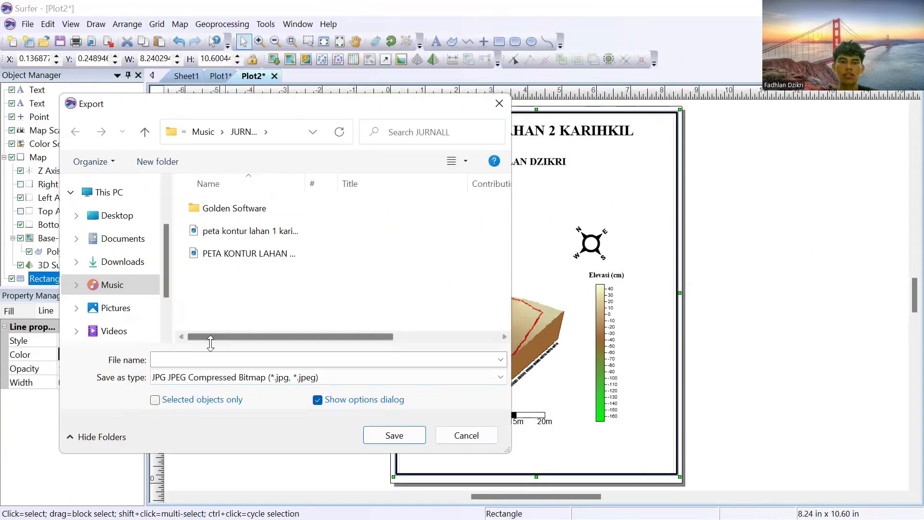
Step: Name the export PETA 3D LAHAN 2 KARIHKIL and save it in the JURNALL folder with the default export options
{"action": "left_click", "coordinate": [212, 359]}
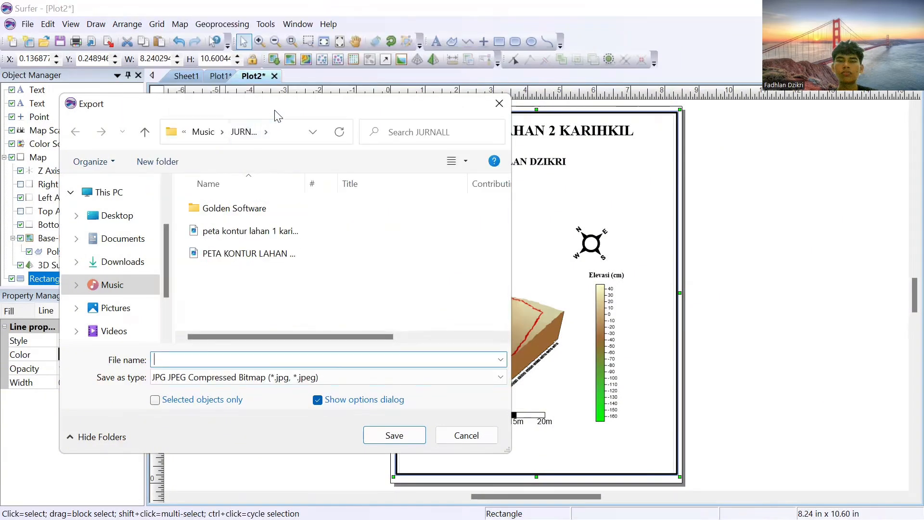
{"action": "left_click_drag", "start_coordinate": [275, 112], "coordinate": [278, 101]}
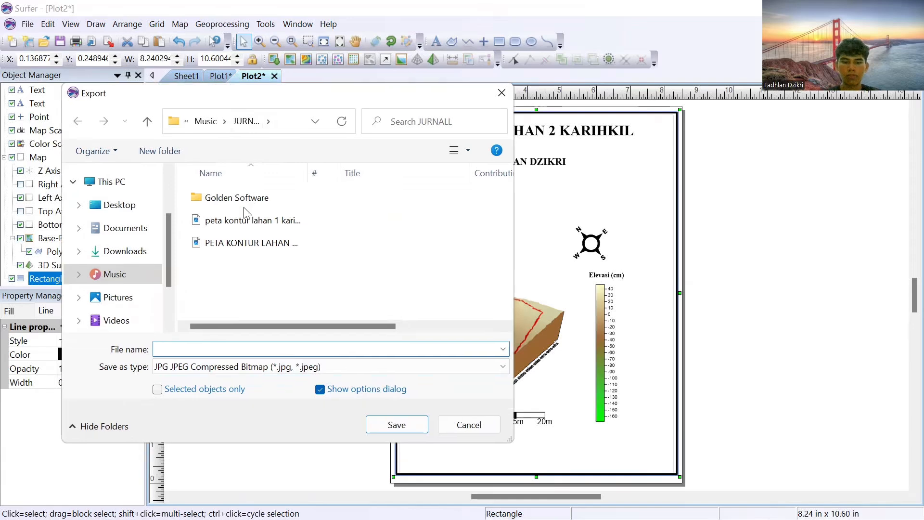
{"action": "type", "text": "PETA 3D LAHAN 2 KARIHKIL"}
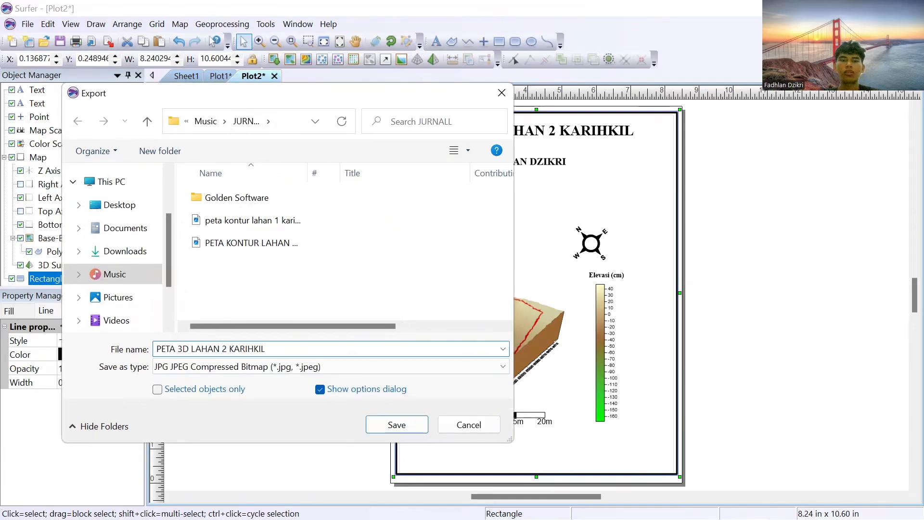
{"action": "left_click", "coordinate": [406, 426]}
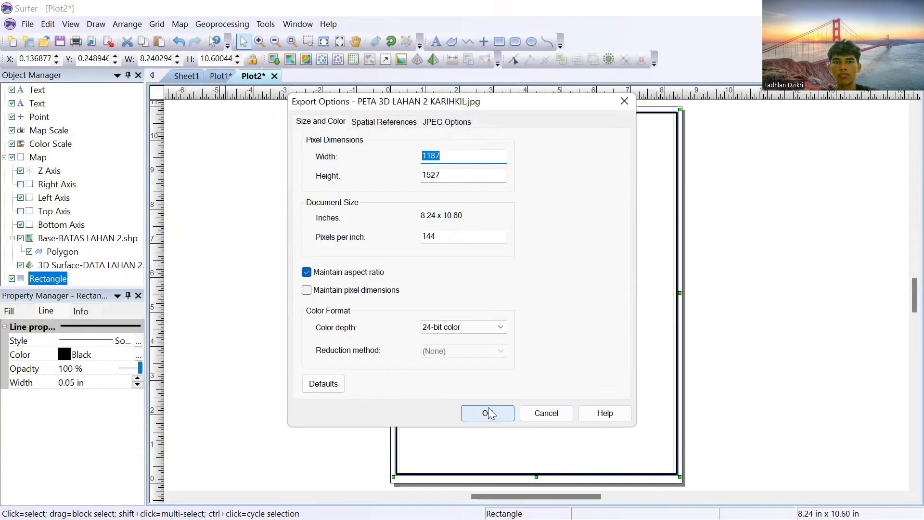
{"action": "left_click", "coordinate": [487, 412]}
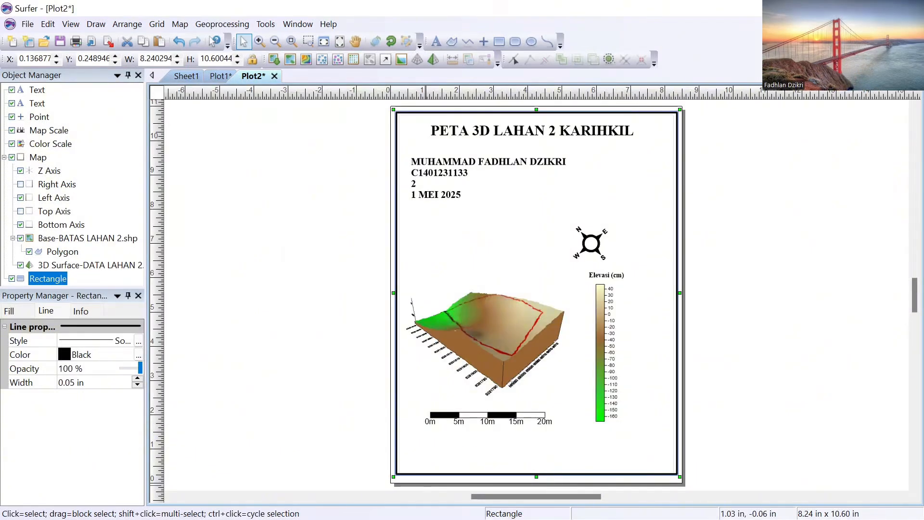